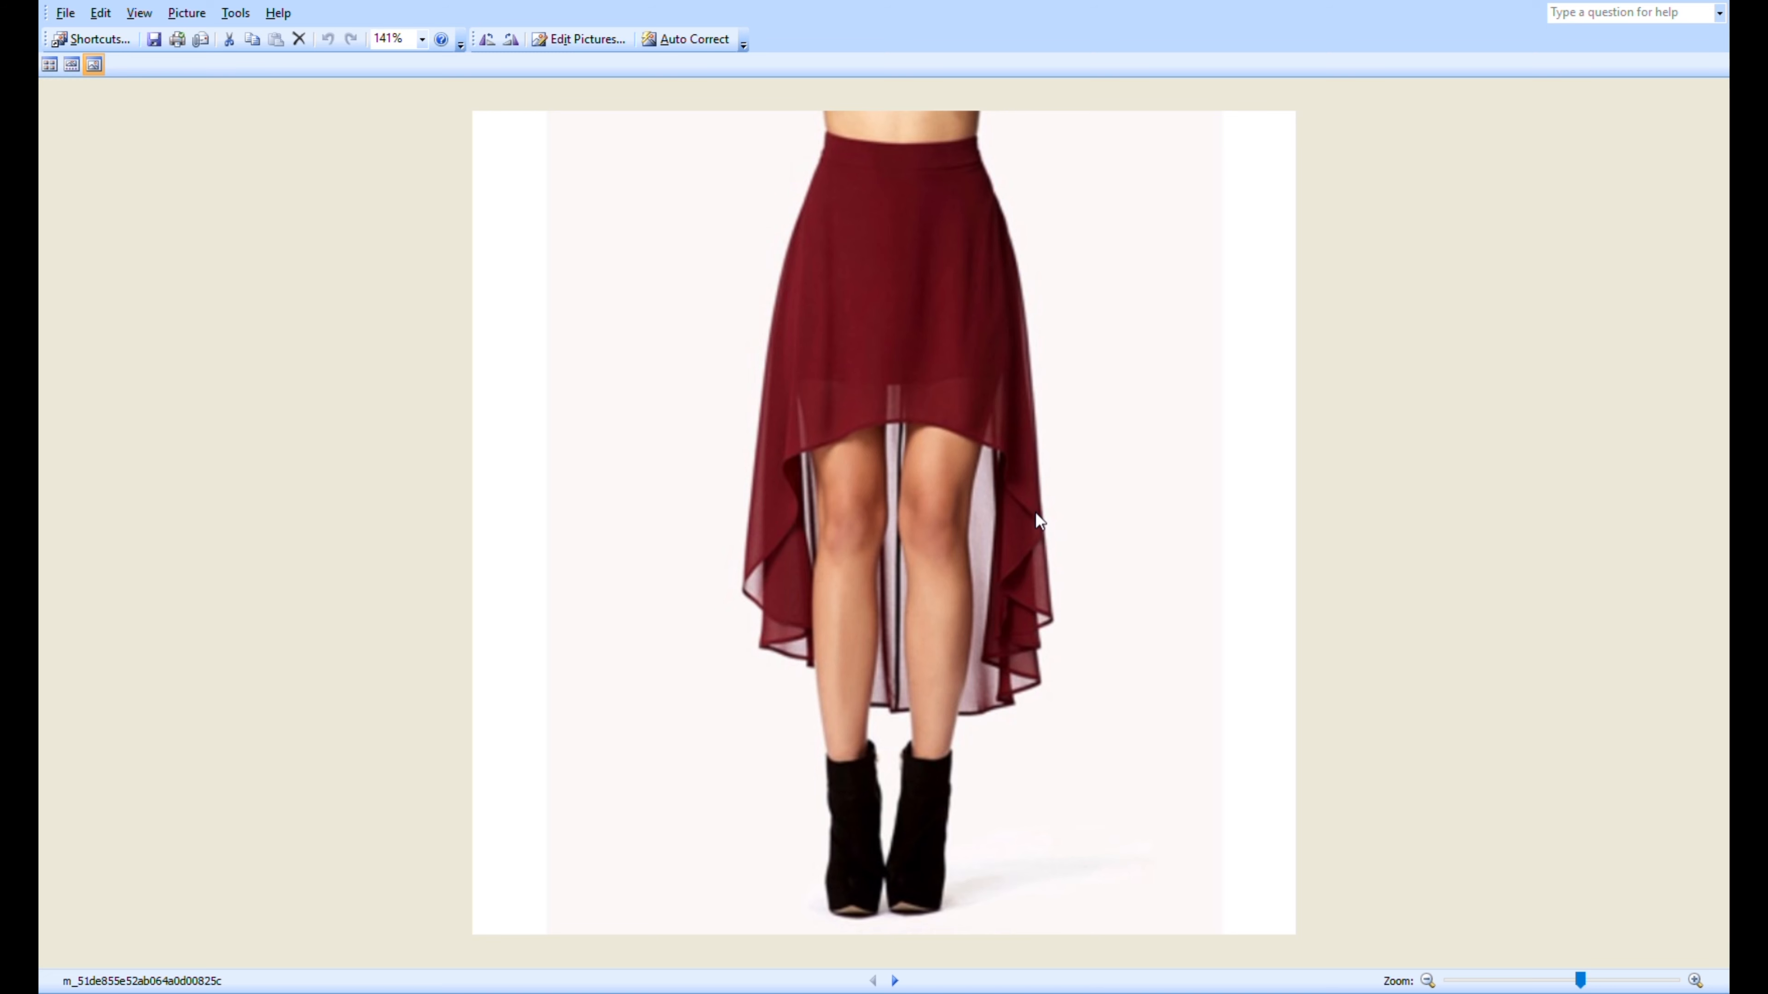
- Switch from the skirt picture to Pattern Designer and open full umbrella.gemx from the supreme folder
{"action": "left_click", "coordinate": [896, 980]}
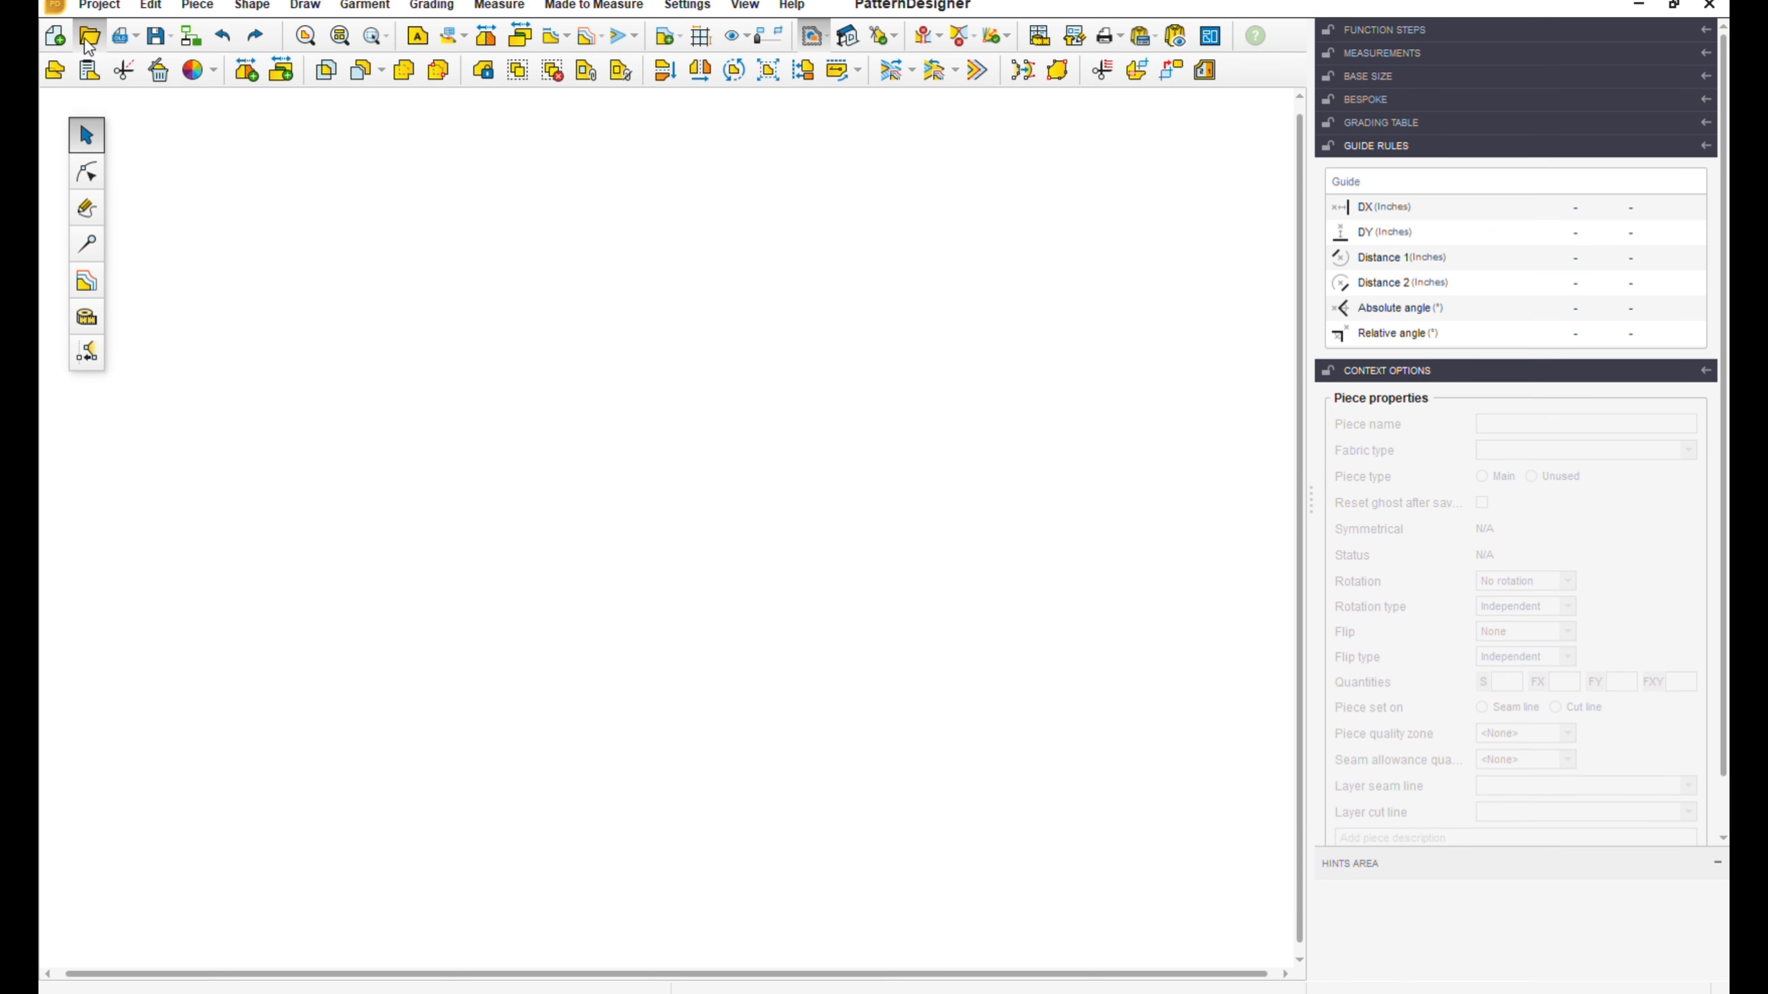
{"action": "left_click", "coordinate": [88, 39]}
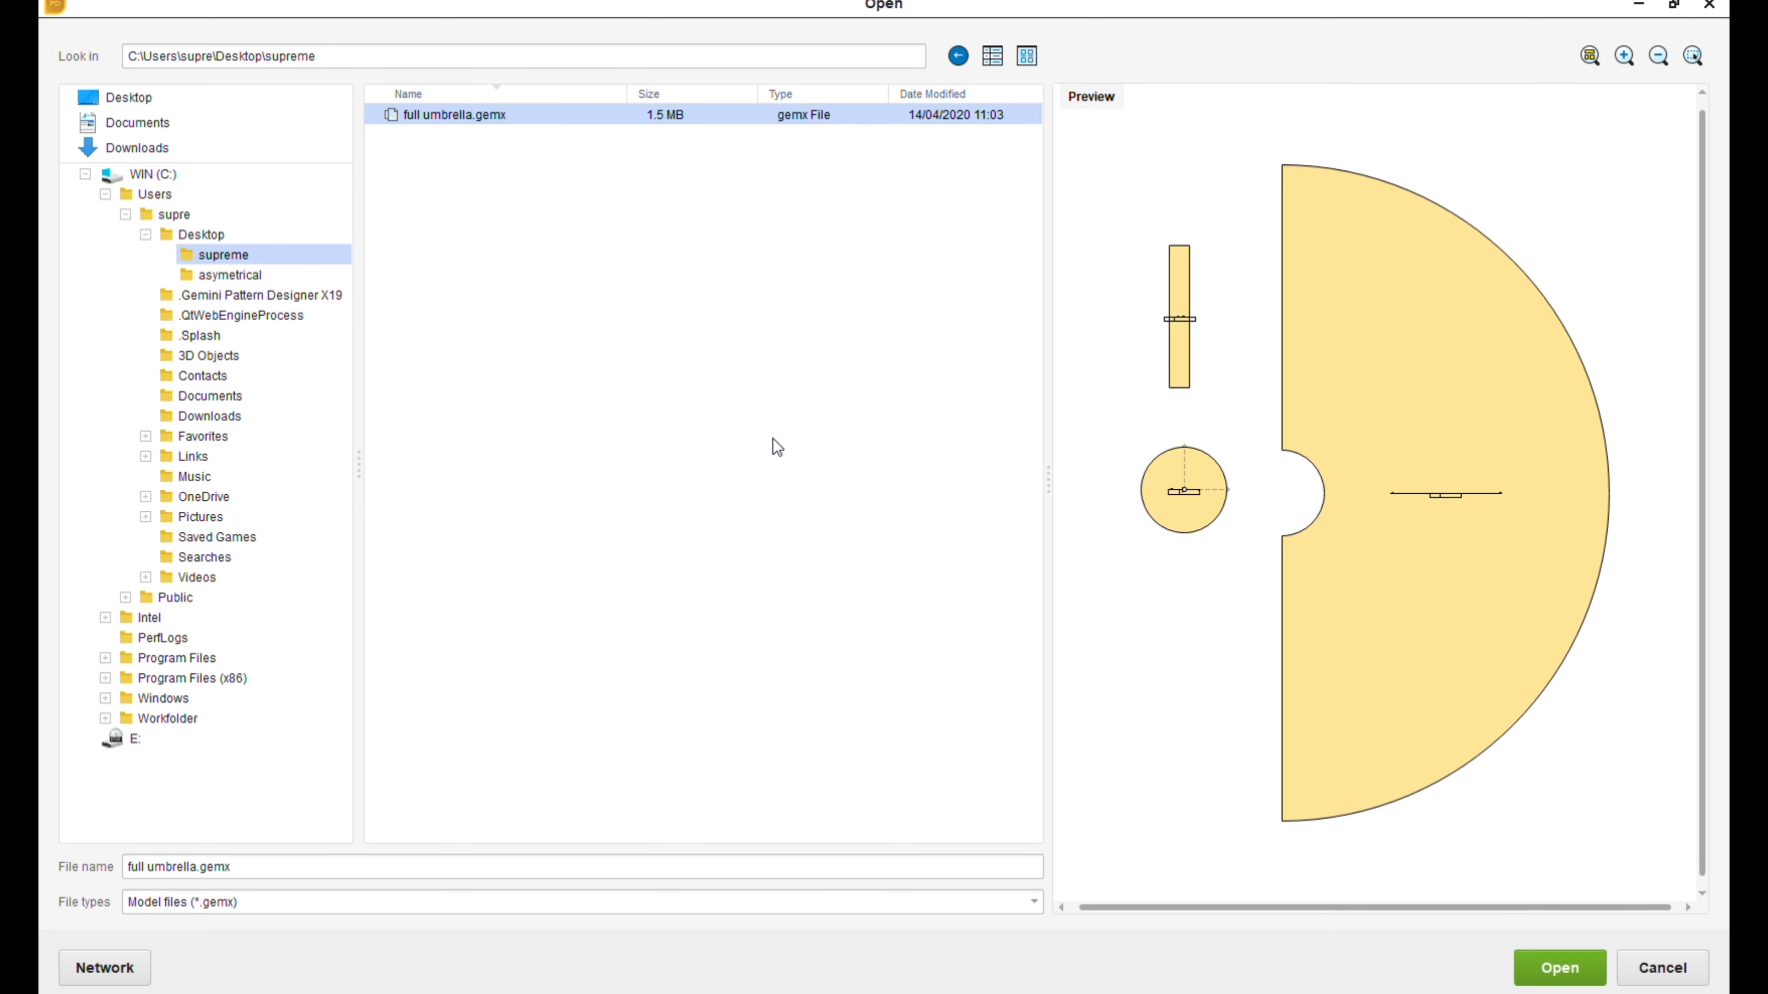
{"action": "left_click", "coordinate": [1546, 965]}
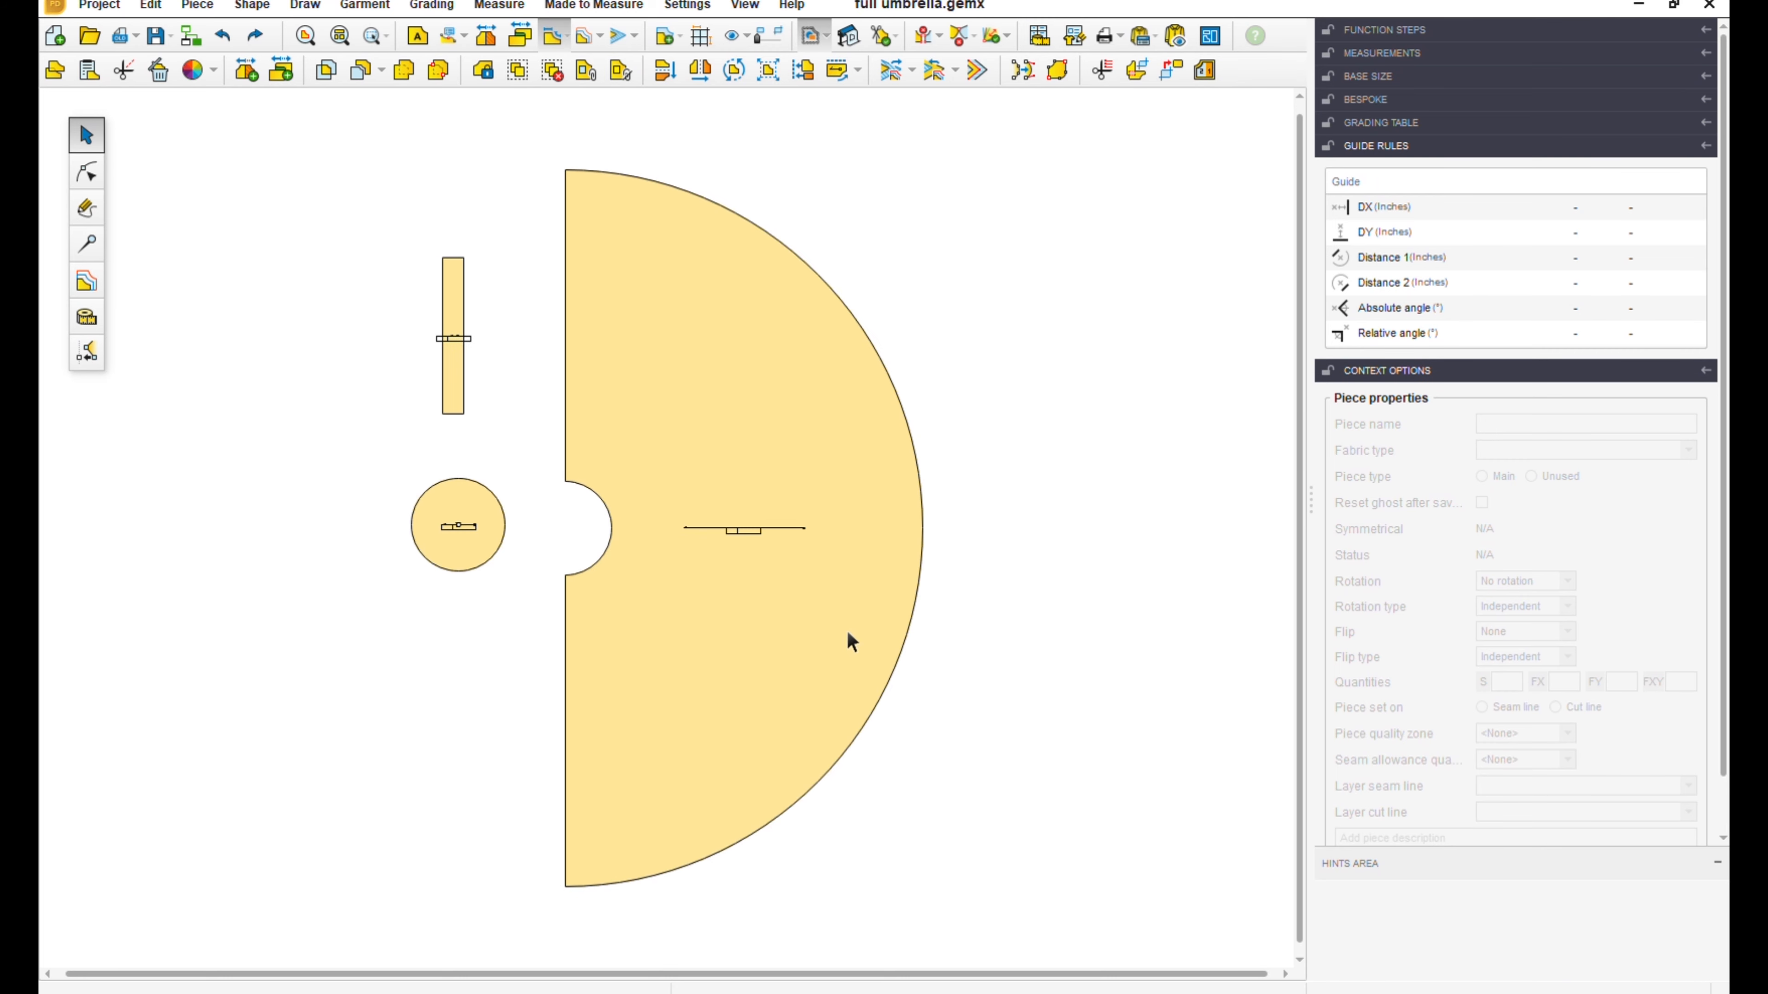
- Rearrange the pattern pieces so the narrow strip and small circle sit clear of the straight side of the half-circle skirt piece
{"action": "left_click", "coordinate": [863, 636]}
{"action": "left_click_drag", "start_coordinate": [863, 636], "coordinate": [807, 618]}
{"action": "left_click_drag", "start_coordinate": [486, 543], "coordinate": [341, 565]}
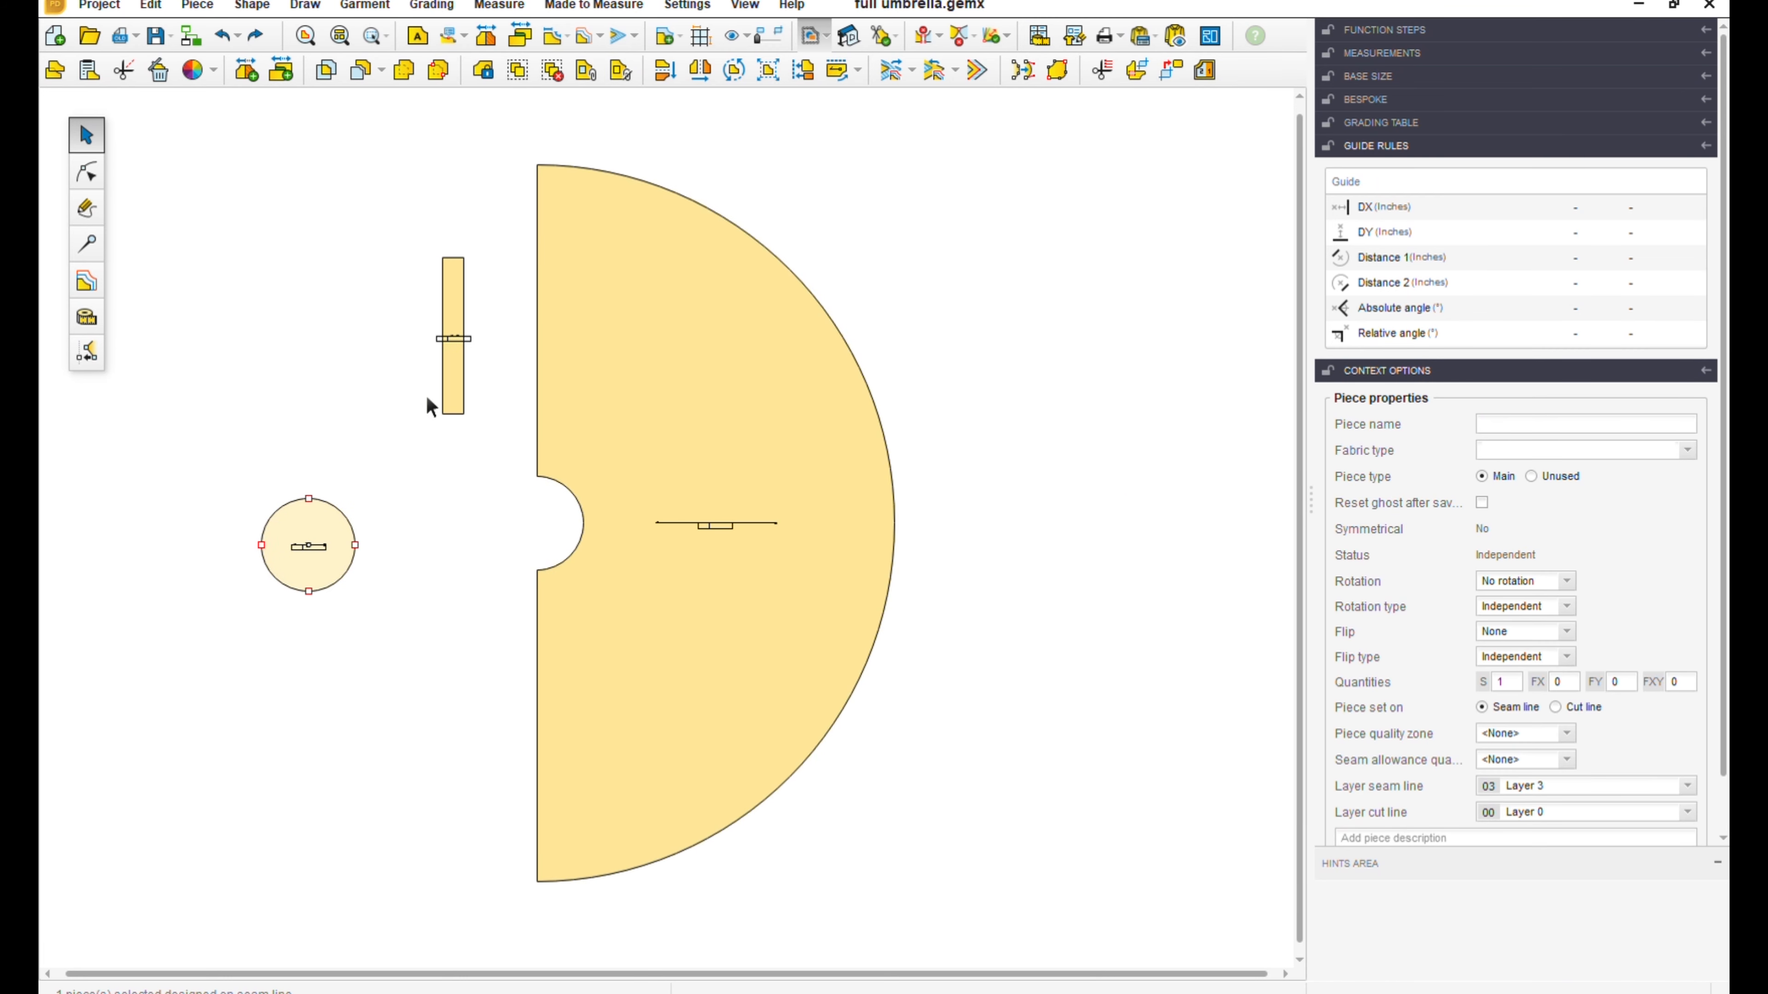
{"action": "left_click_drag", "start_coordinate": [443, 403], "coordinate": [224, 380]}
{"action": "left_click_drag", "start_coordinate": [309, 506], "coordinate": [207, 488]}
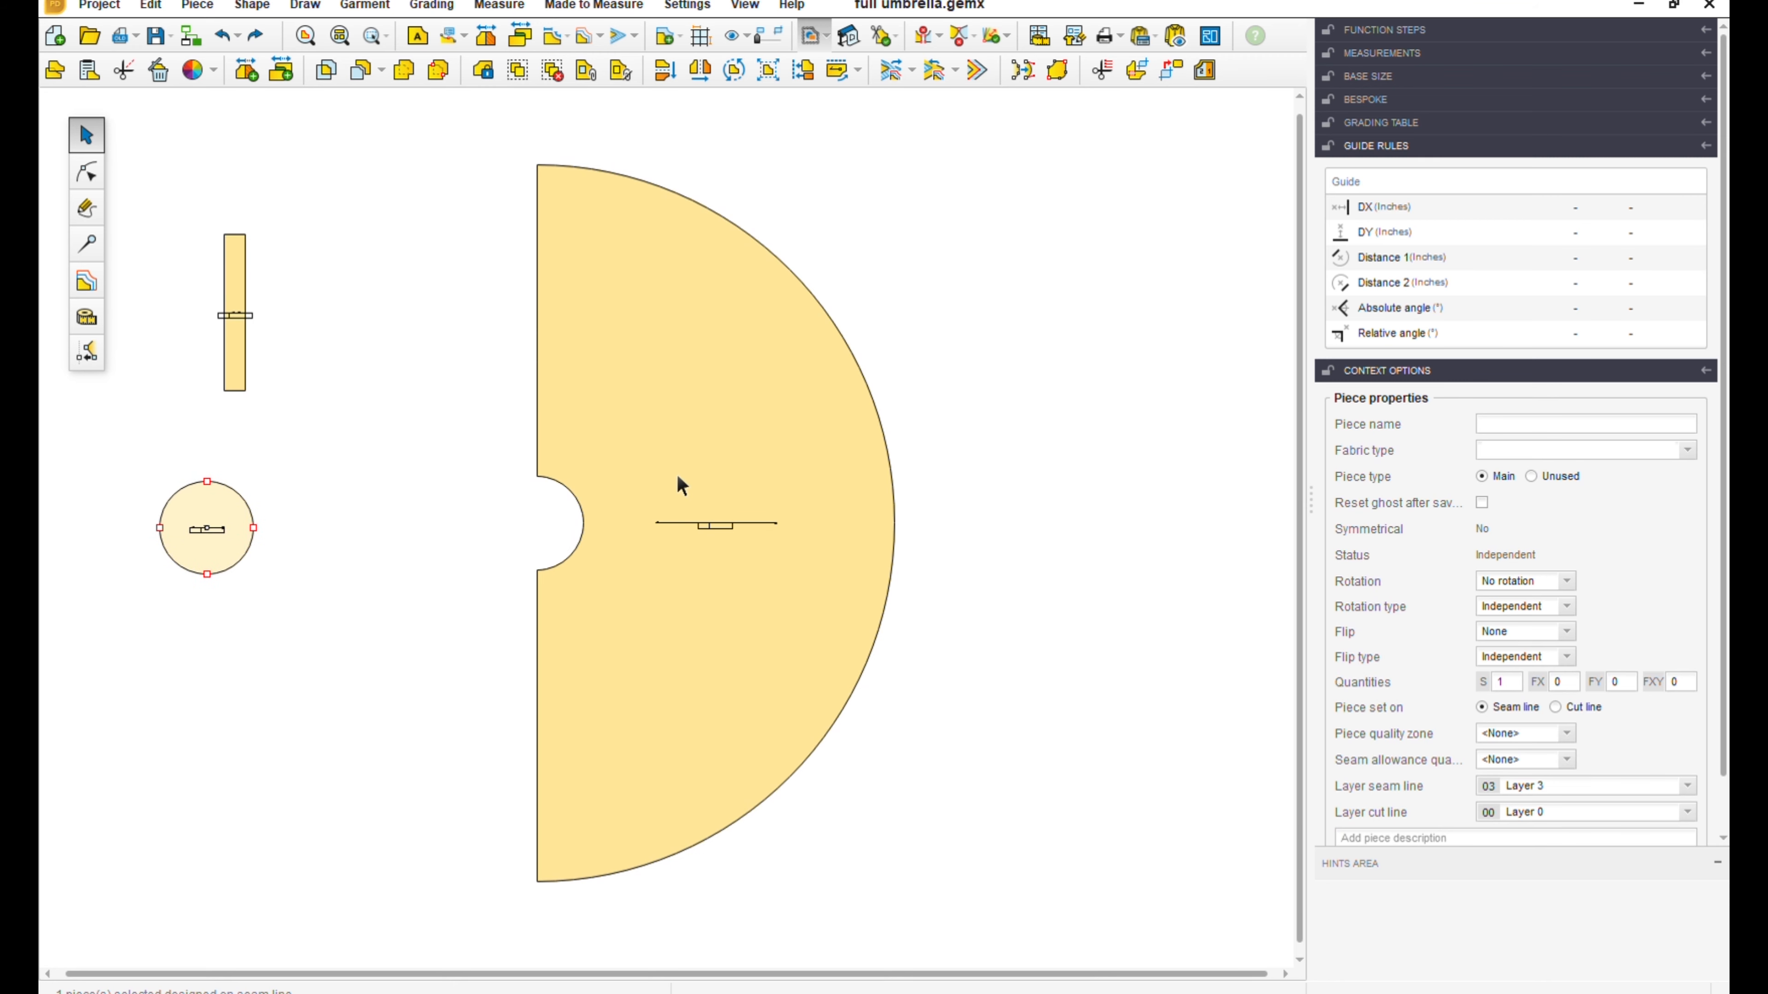
{"action": "left_click_drag", "start_coordinate": [679, 480], "coordinate": [515, 490]}
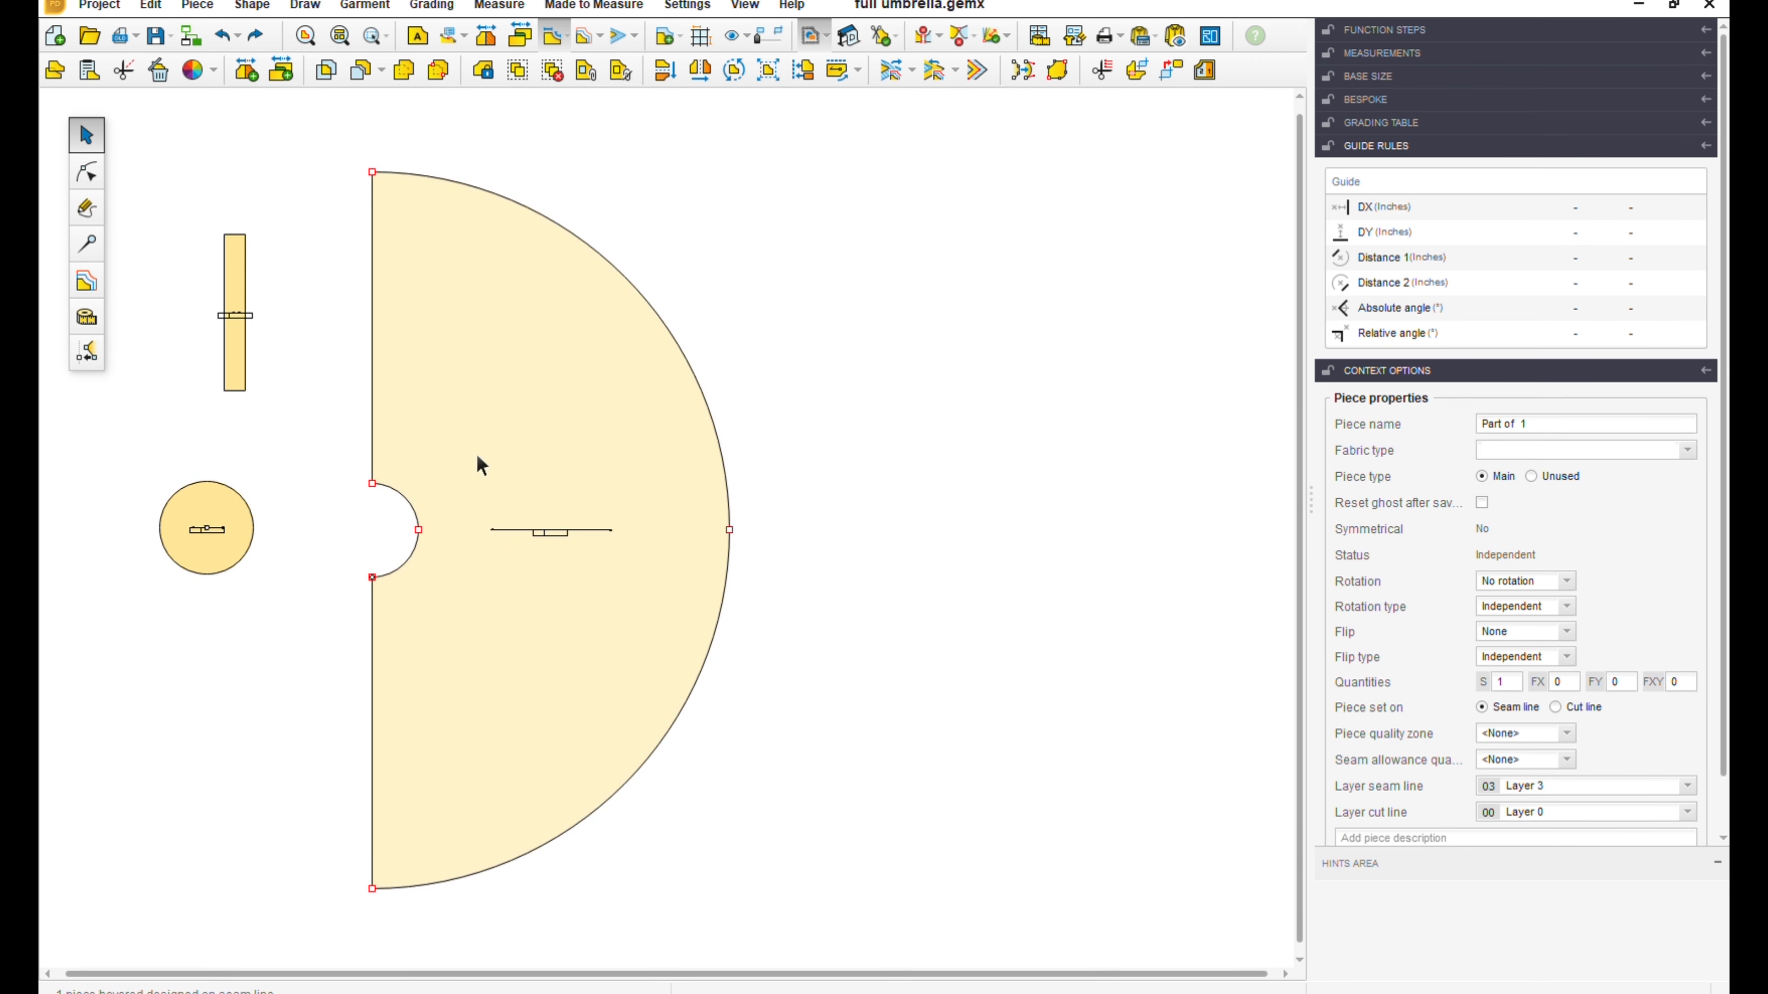
- Divide the lower straight edge of the half-circle skirt piece into 2 parts
{"action": "left_click", "coordinate": [97, 175]}
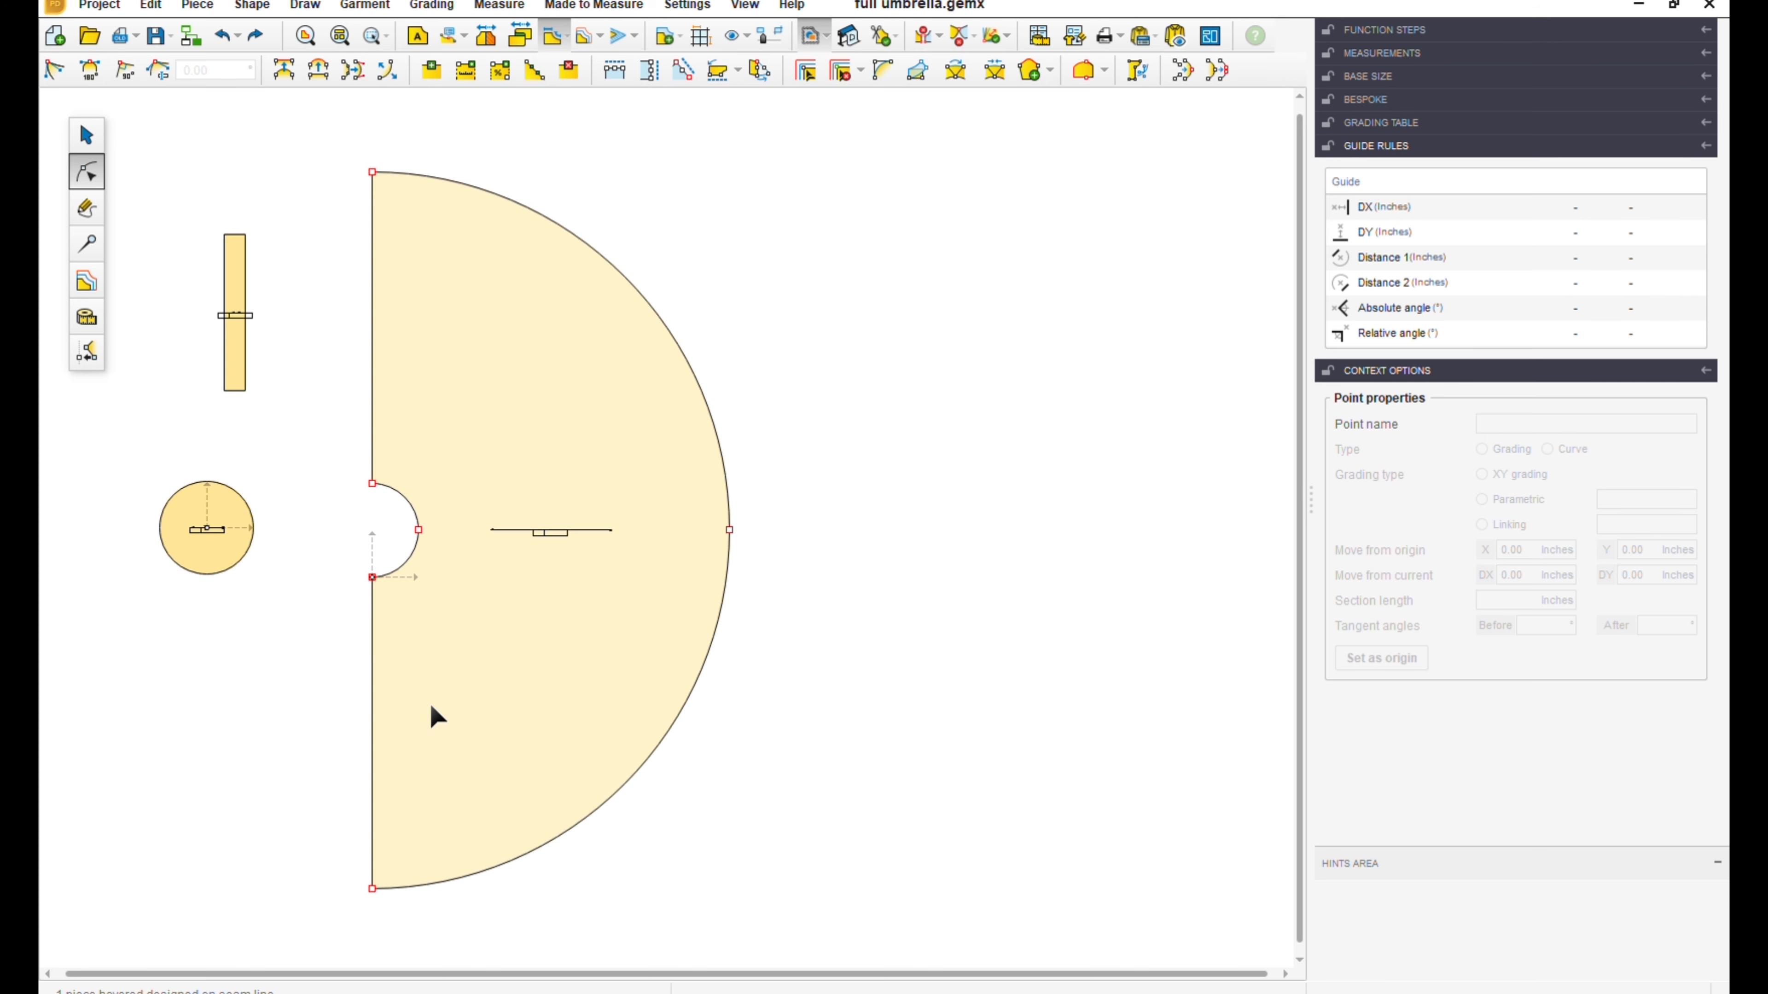
{"action": "left_click", "coordinate": [380, 704]}
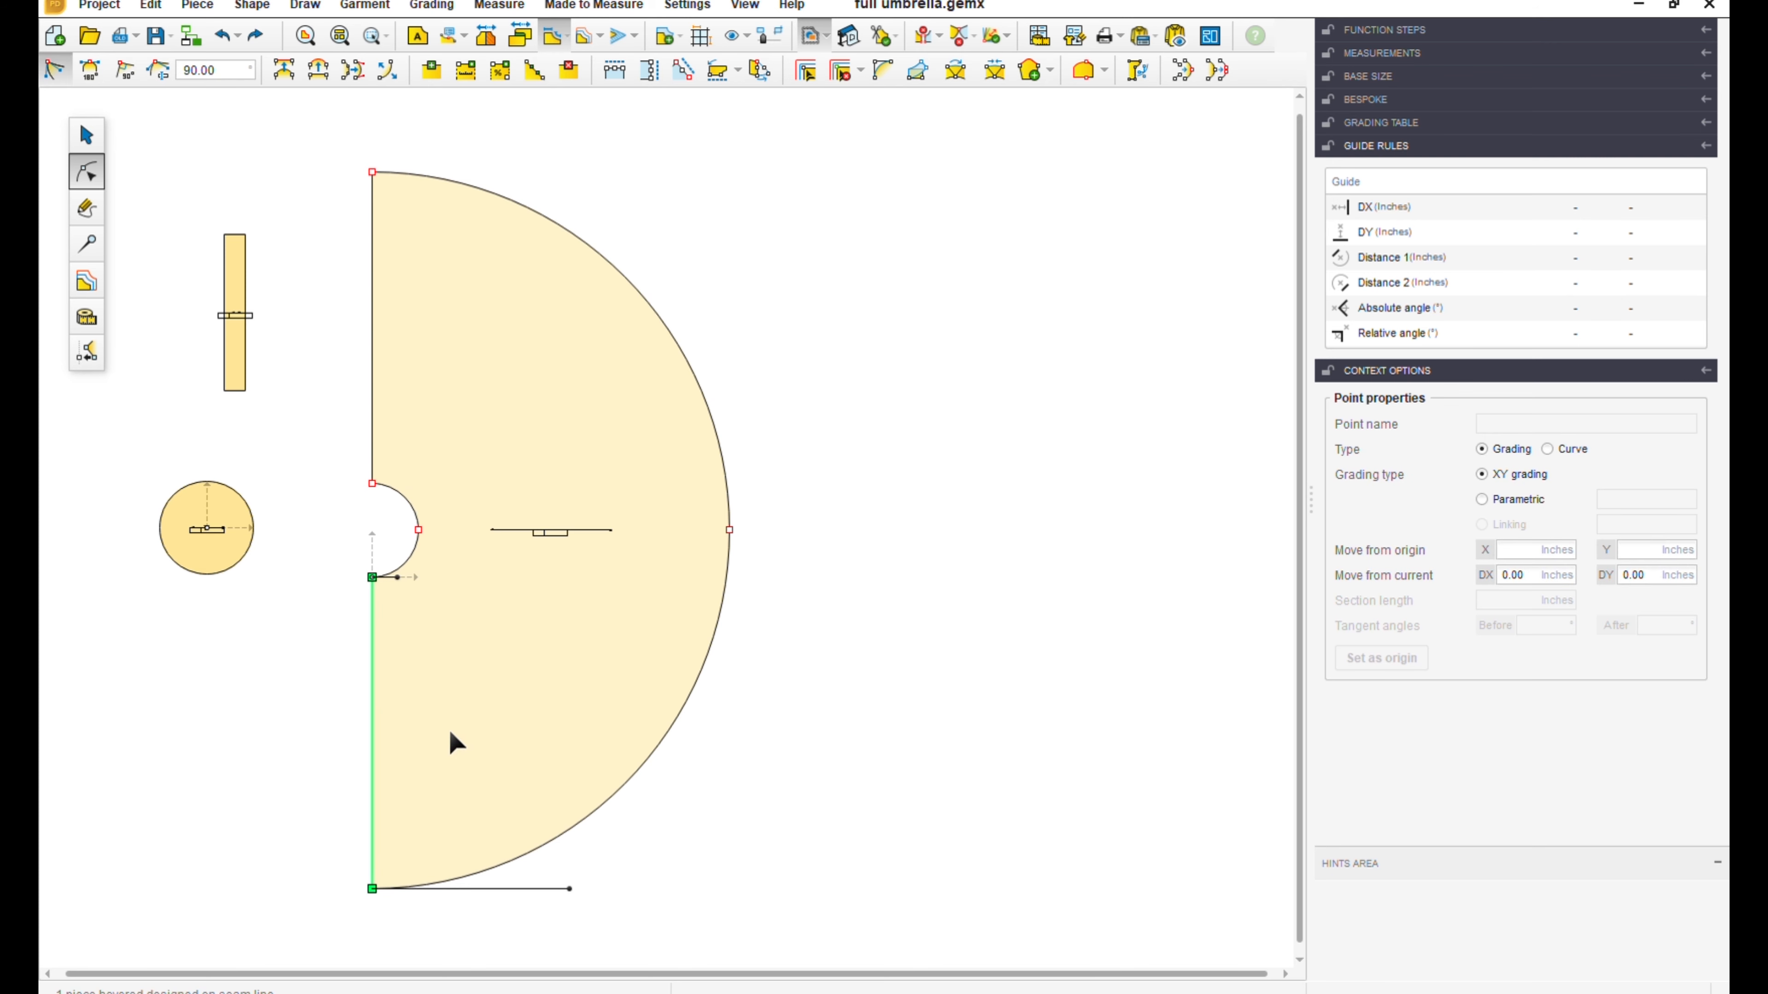
{"action": "left_click", "coordinate": [538, 81]}
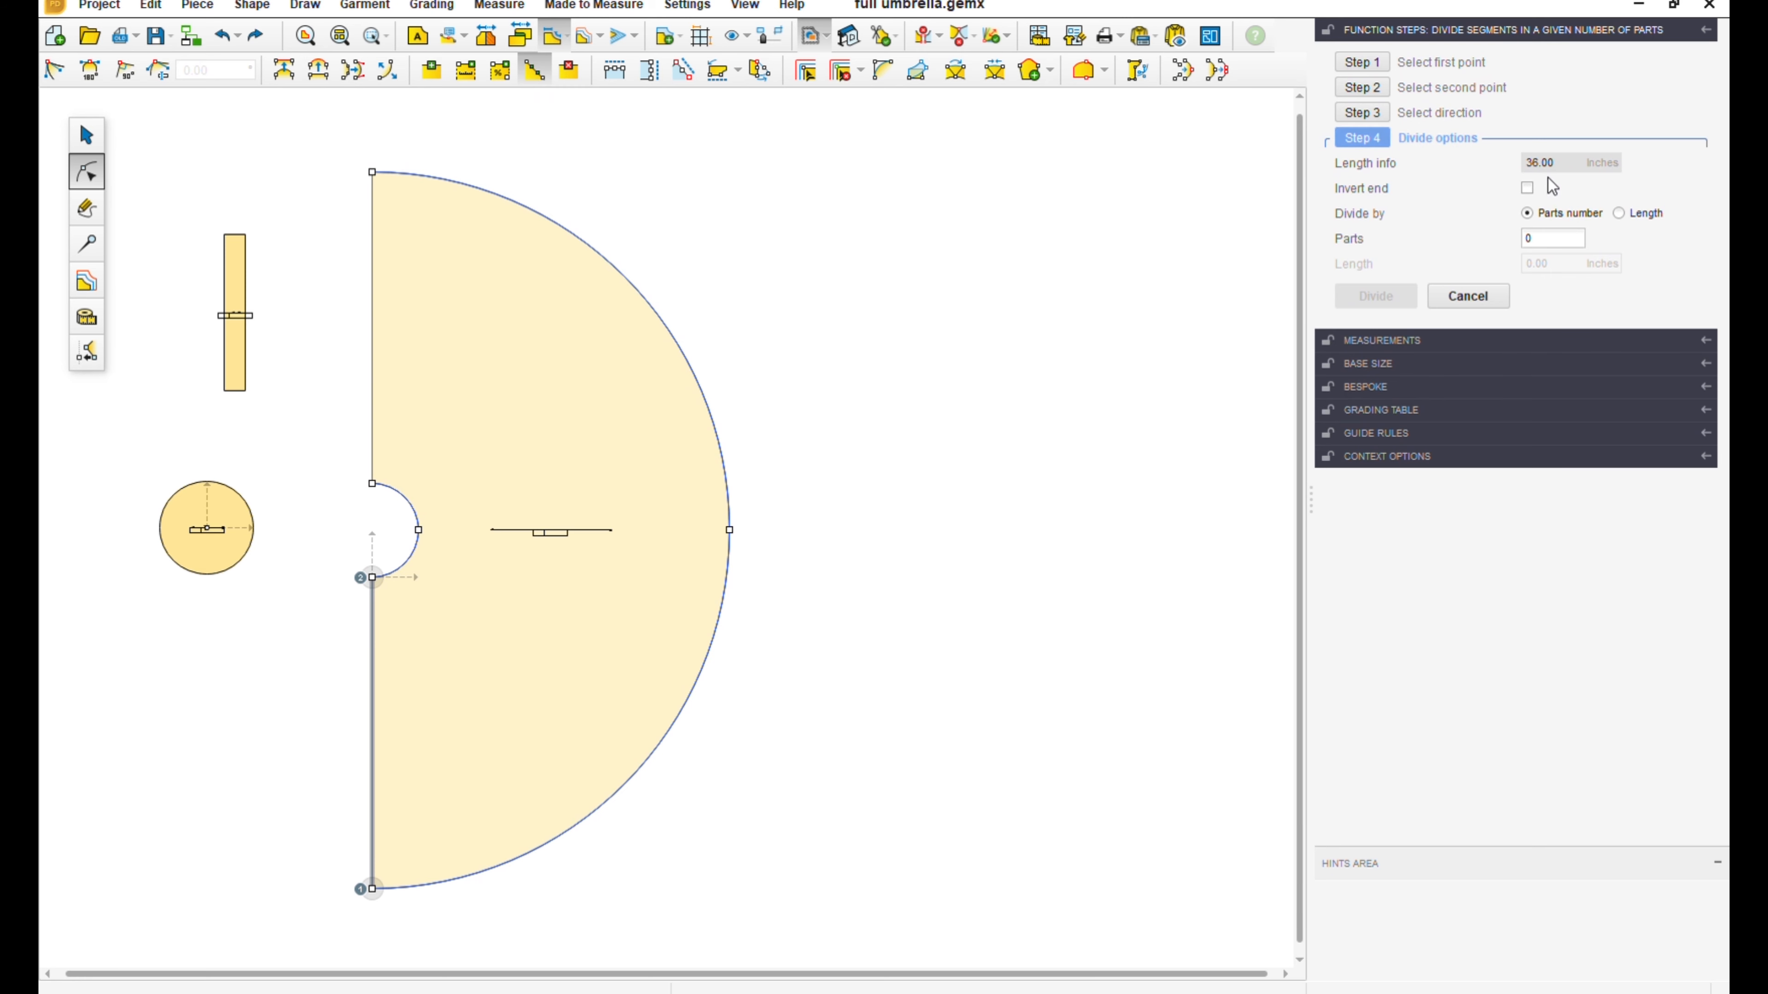
{"action": "left_click", "coordinate": [1563, 243]}
{"action": "double_click", "coordinate": [1562, 243]}
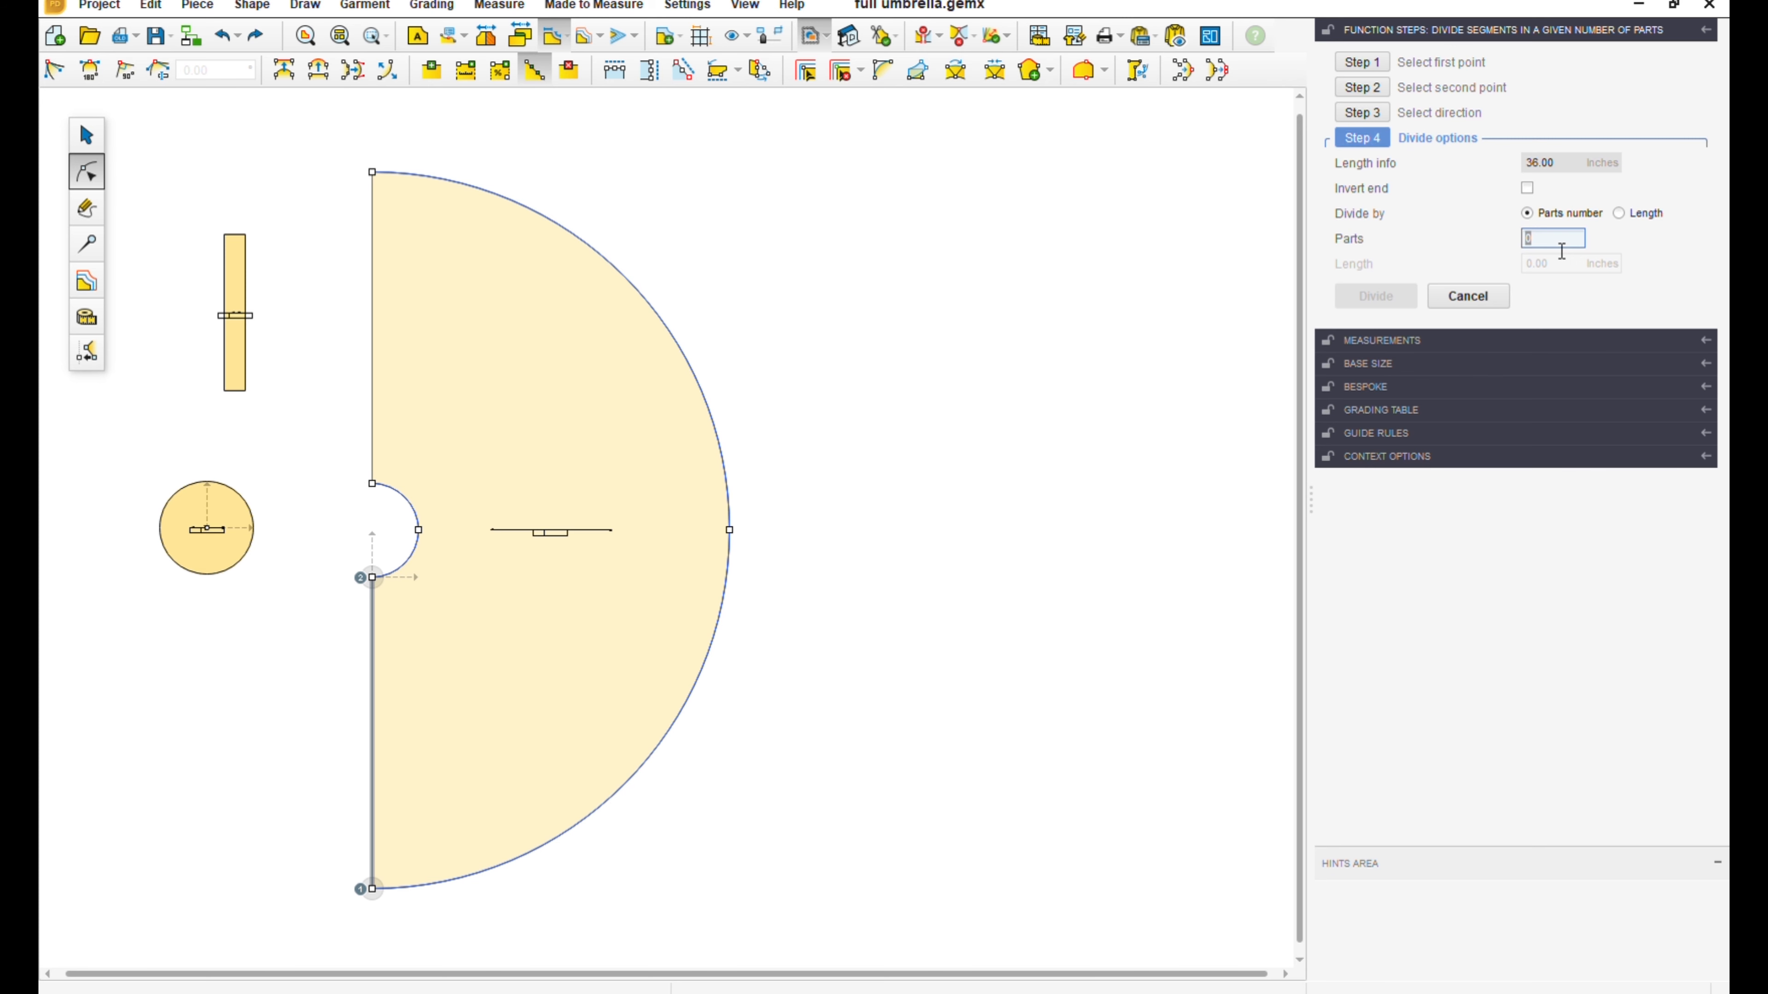
{"action": "type", "text": "2"}
{"action": "left_click", "coordinate": [1383, 298]}
{"action": "left_click", "coordinate": [1385, 297]}
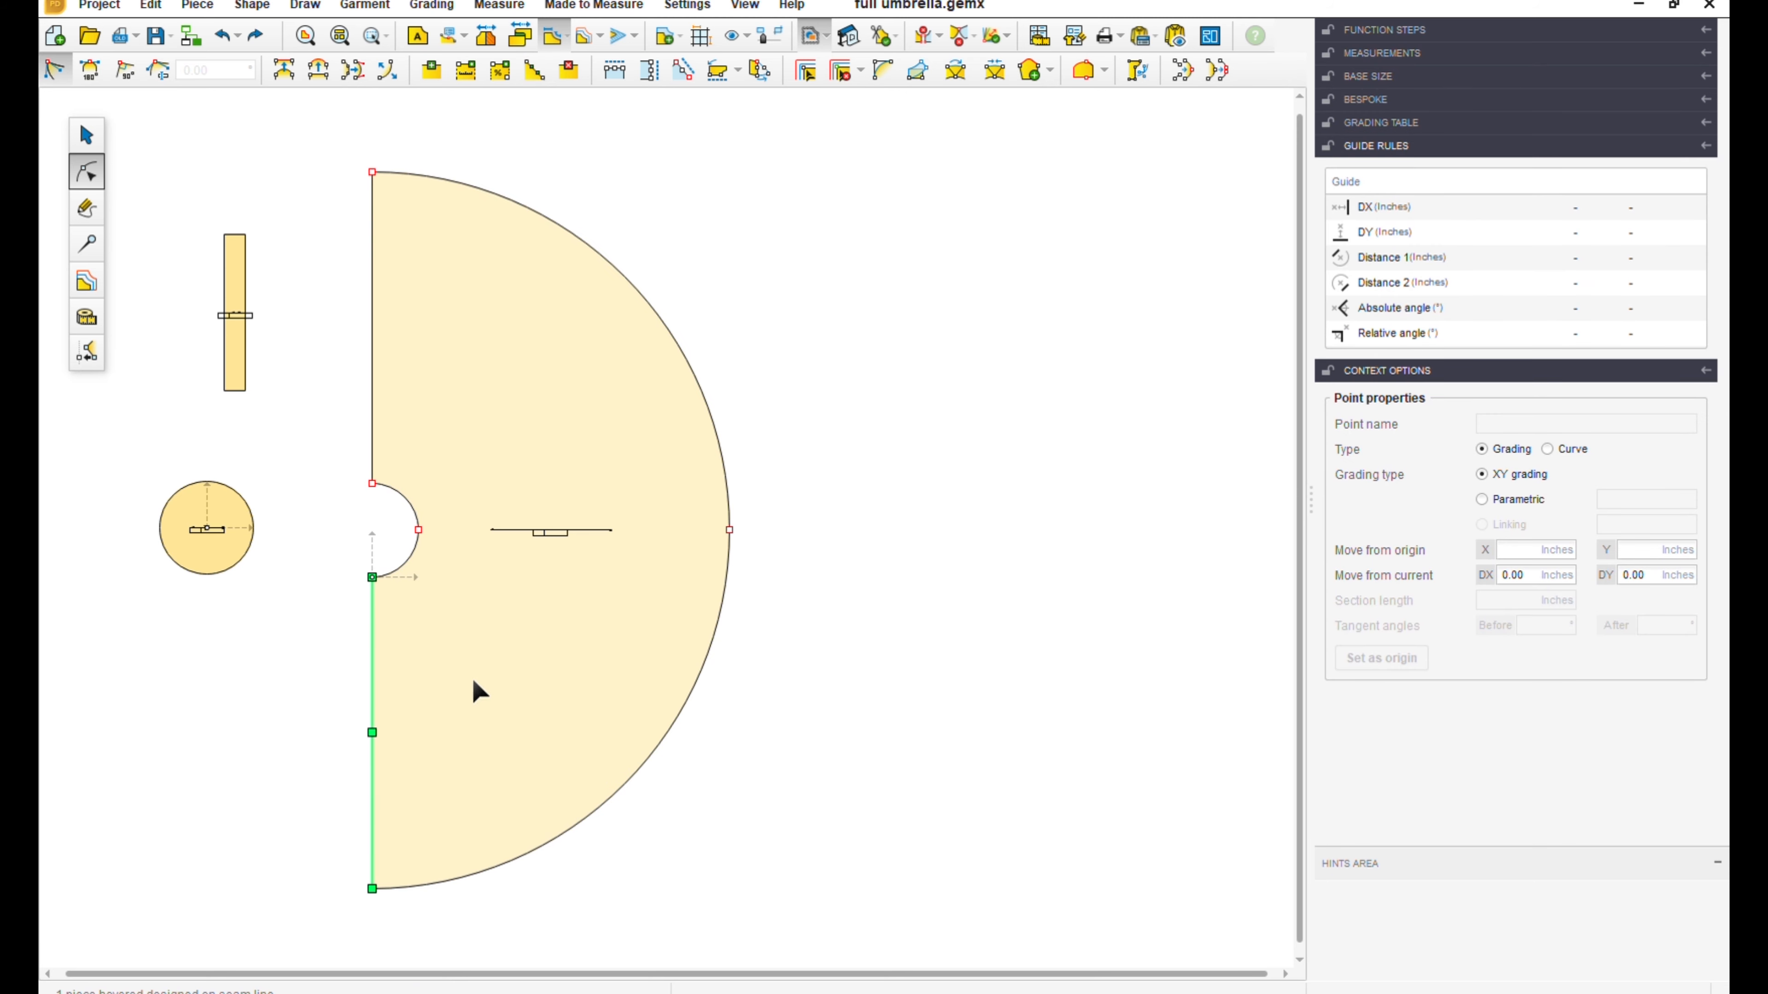
- Draw a free line from the lower straight edge's midpoint to the upper outer corner of the half-circle skirt piece
{"action": "left_click", "coordinate": [86, 209]}
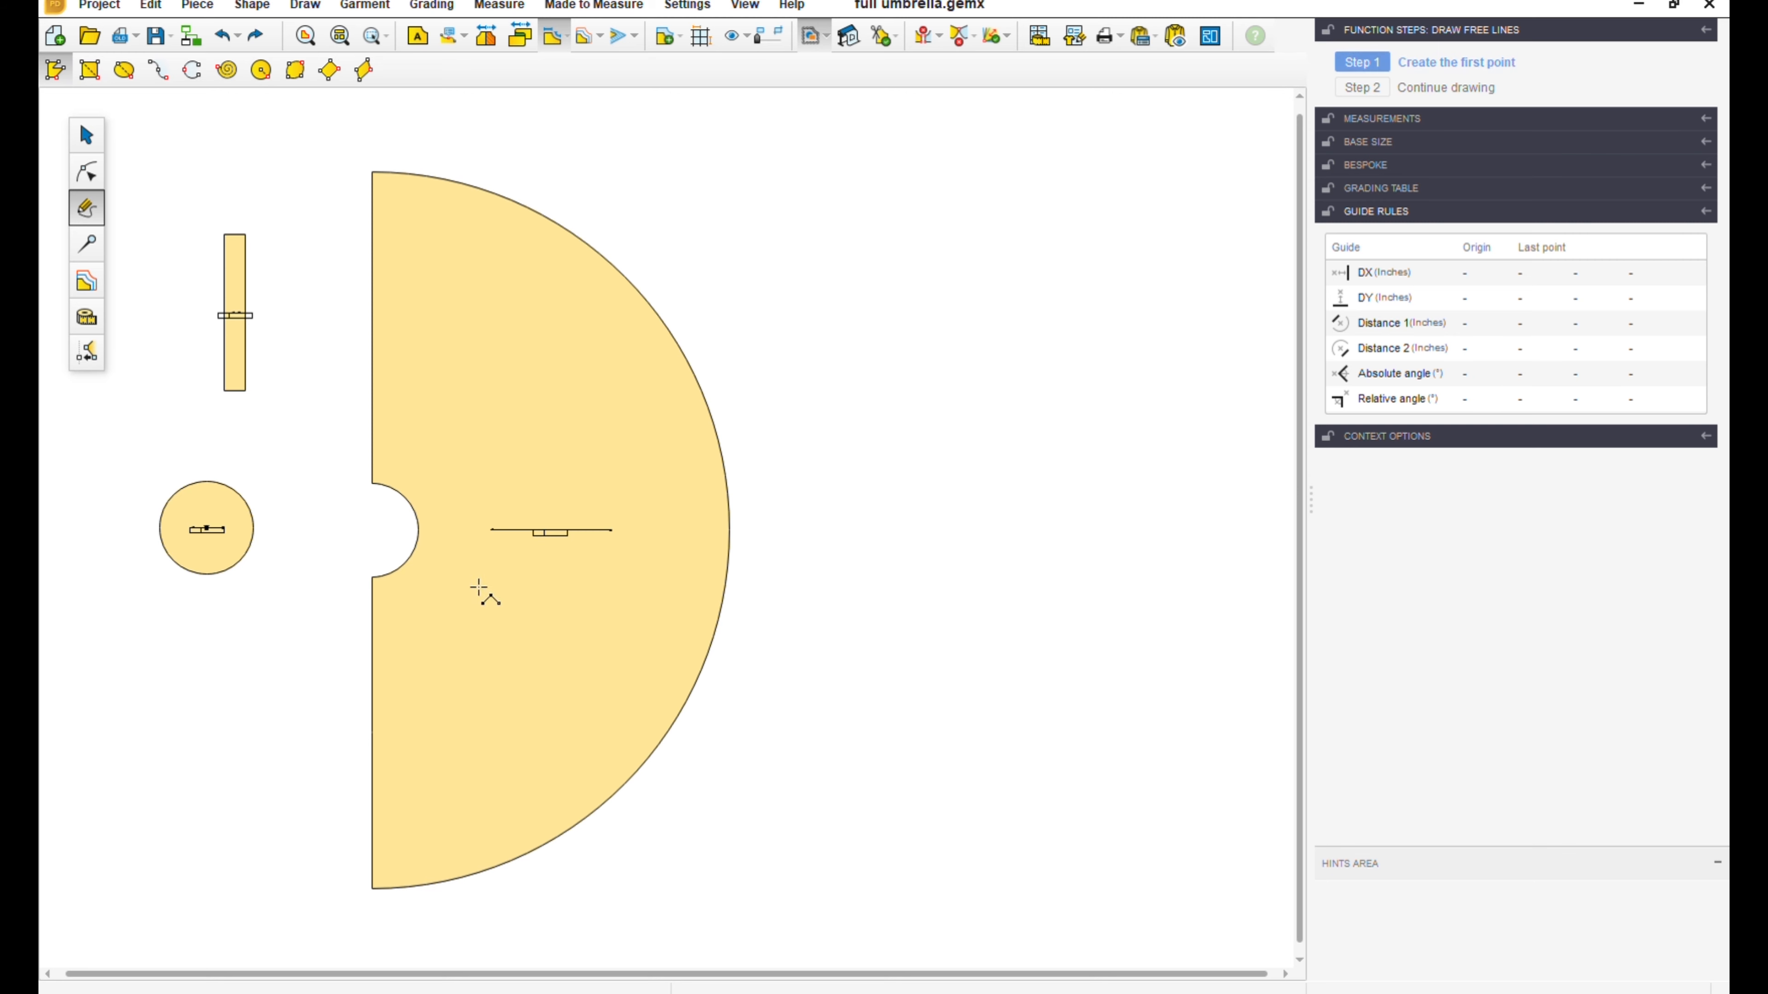
{"action": "left_click", "coordinate": [461, 713]}
{"action": "scroll", "coordinate": [426, 696], "scroll_direction": "up", "scroll_amount": 3}
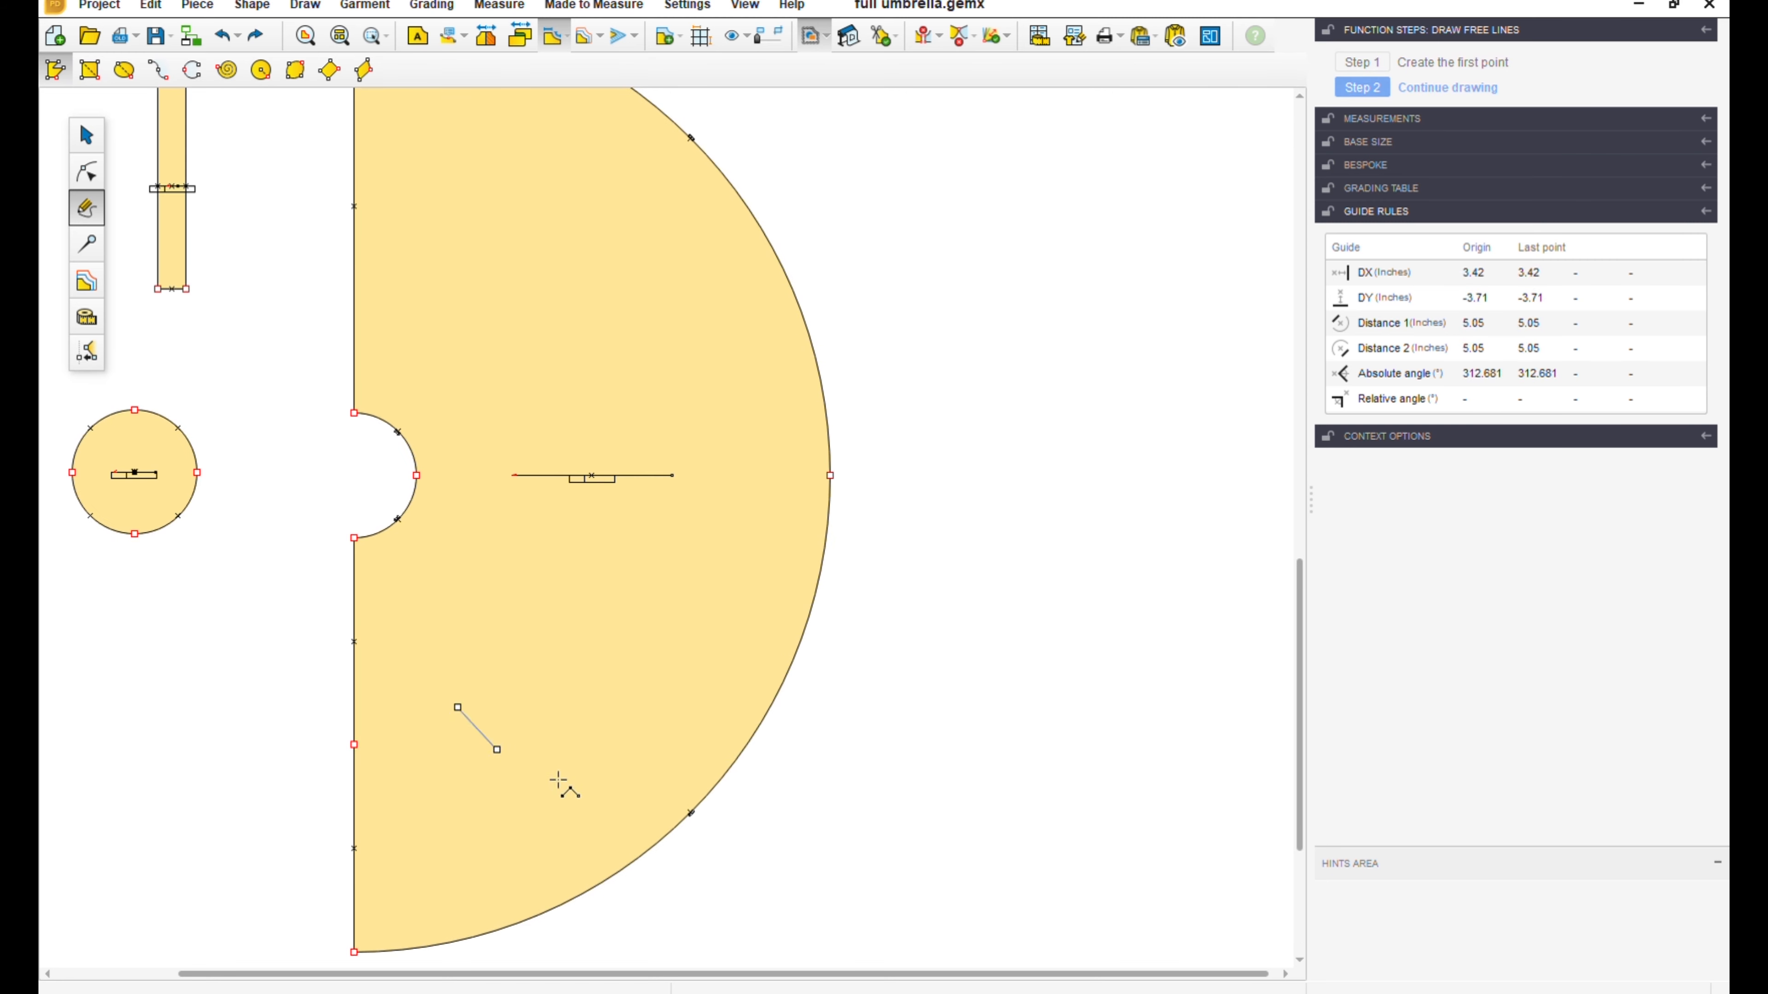
{"action": "key", "text": "Escape"}
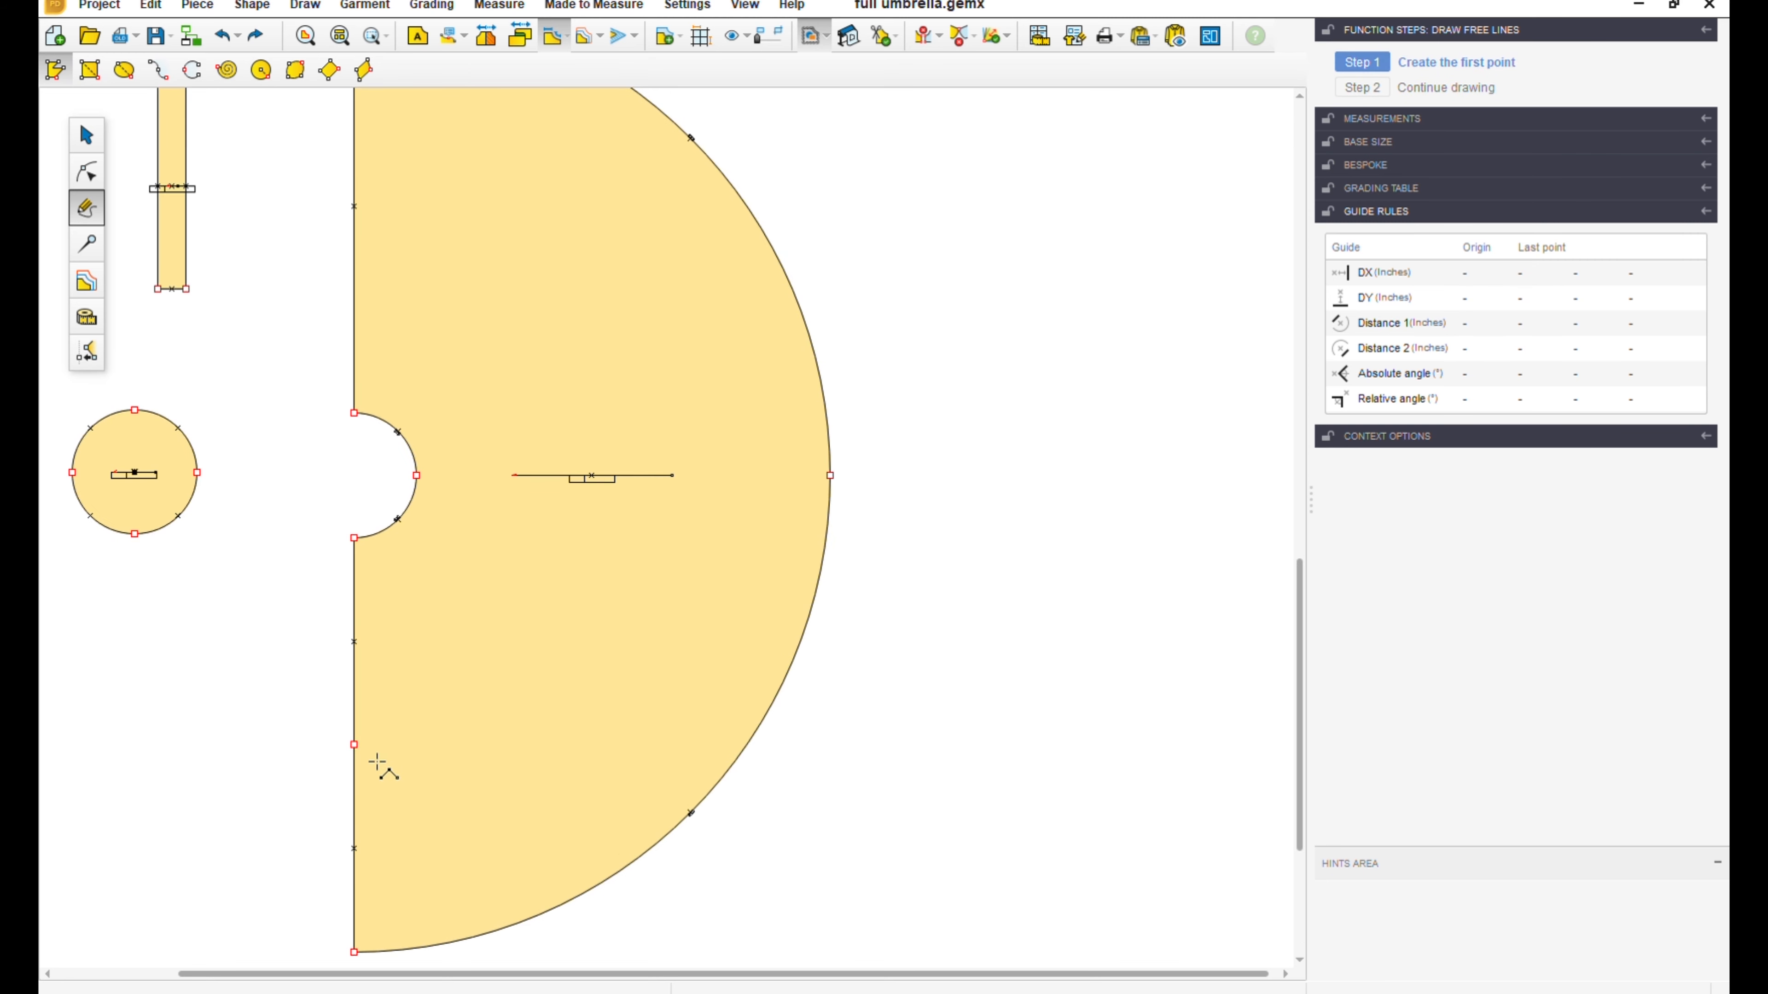
{"action": "left_click", "coordinate": [355, 745]}
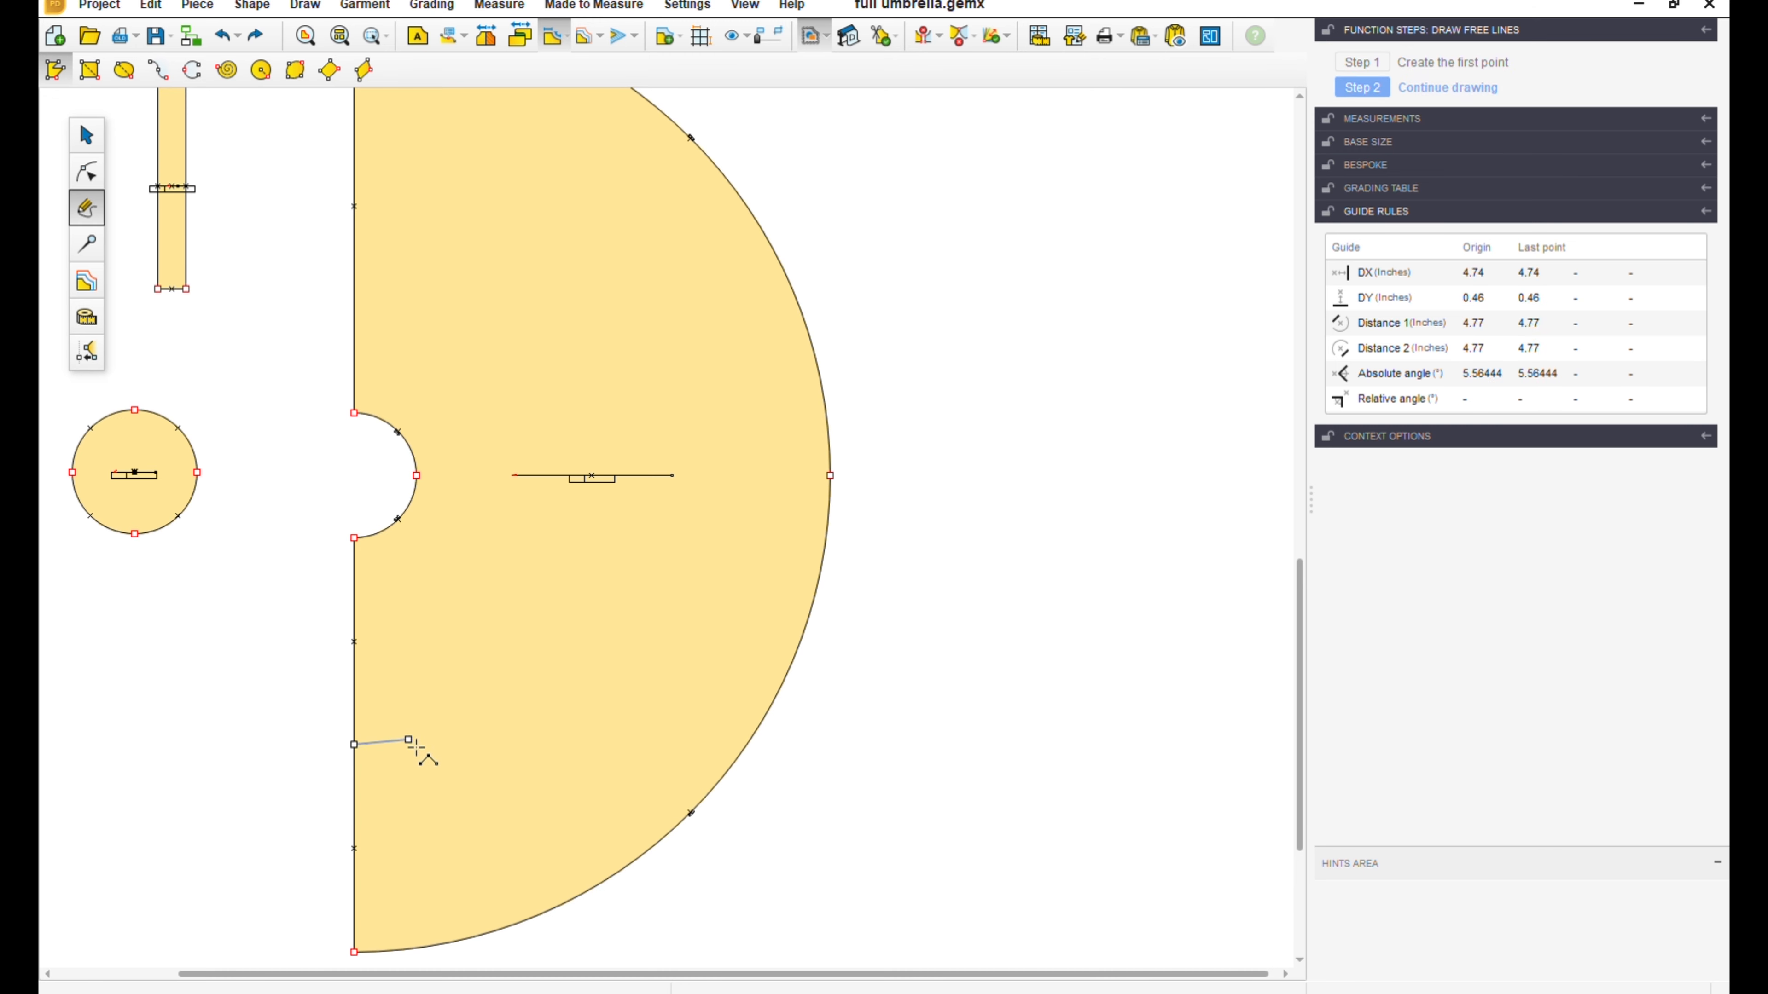
{"action": "scroll", "coordinate": [409, 742], "scroll_direction": "down", "scroll_amount": 3}
{"action": "scroll", "coordinate": [387, 446], "scroll_direction": "up", "scroll_amount": 3}
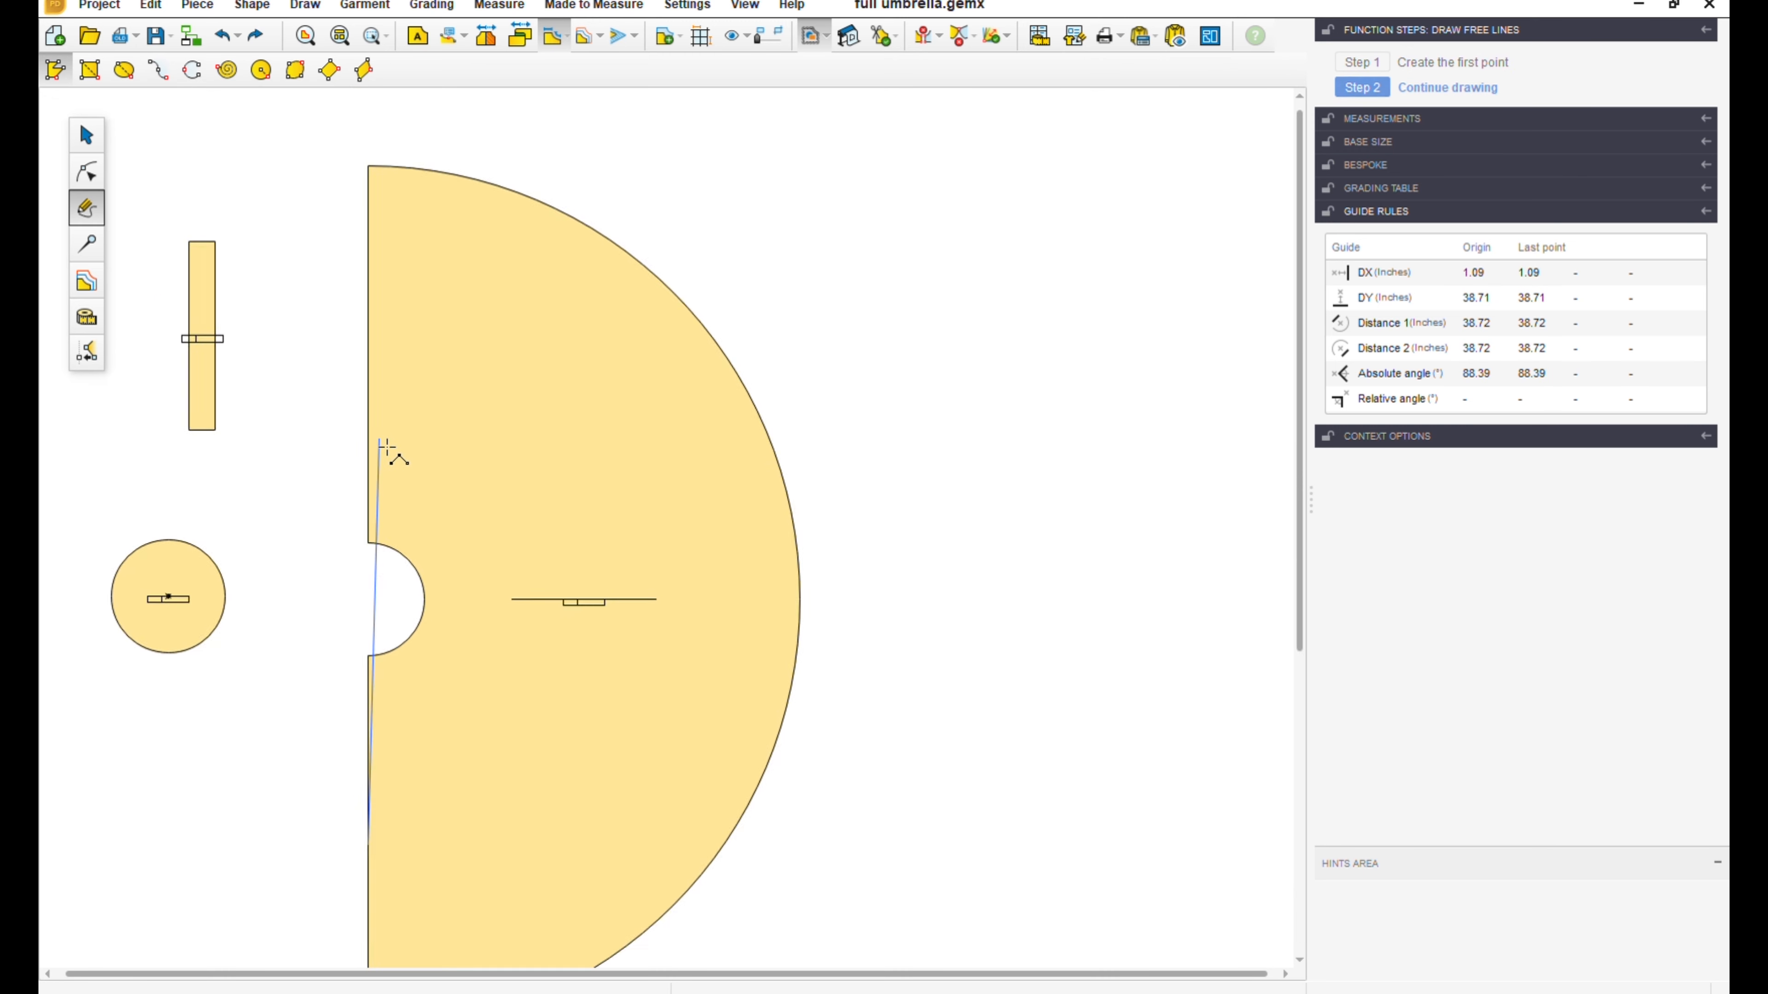
{"action": "left_click", "coordinate": [365, 109]}
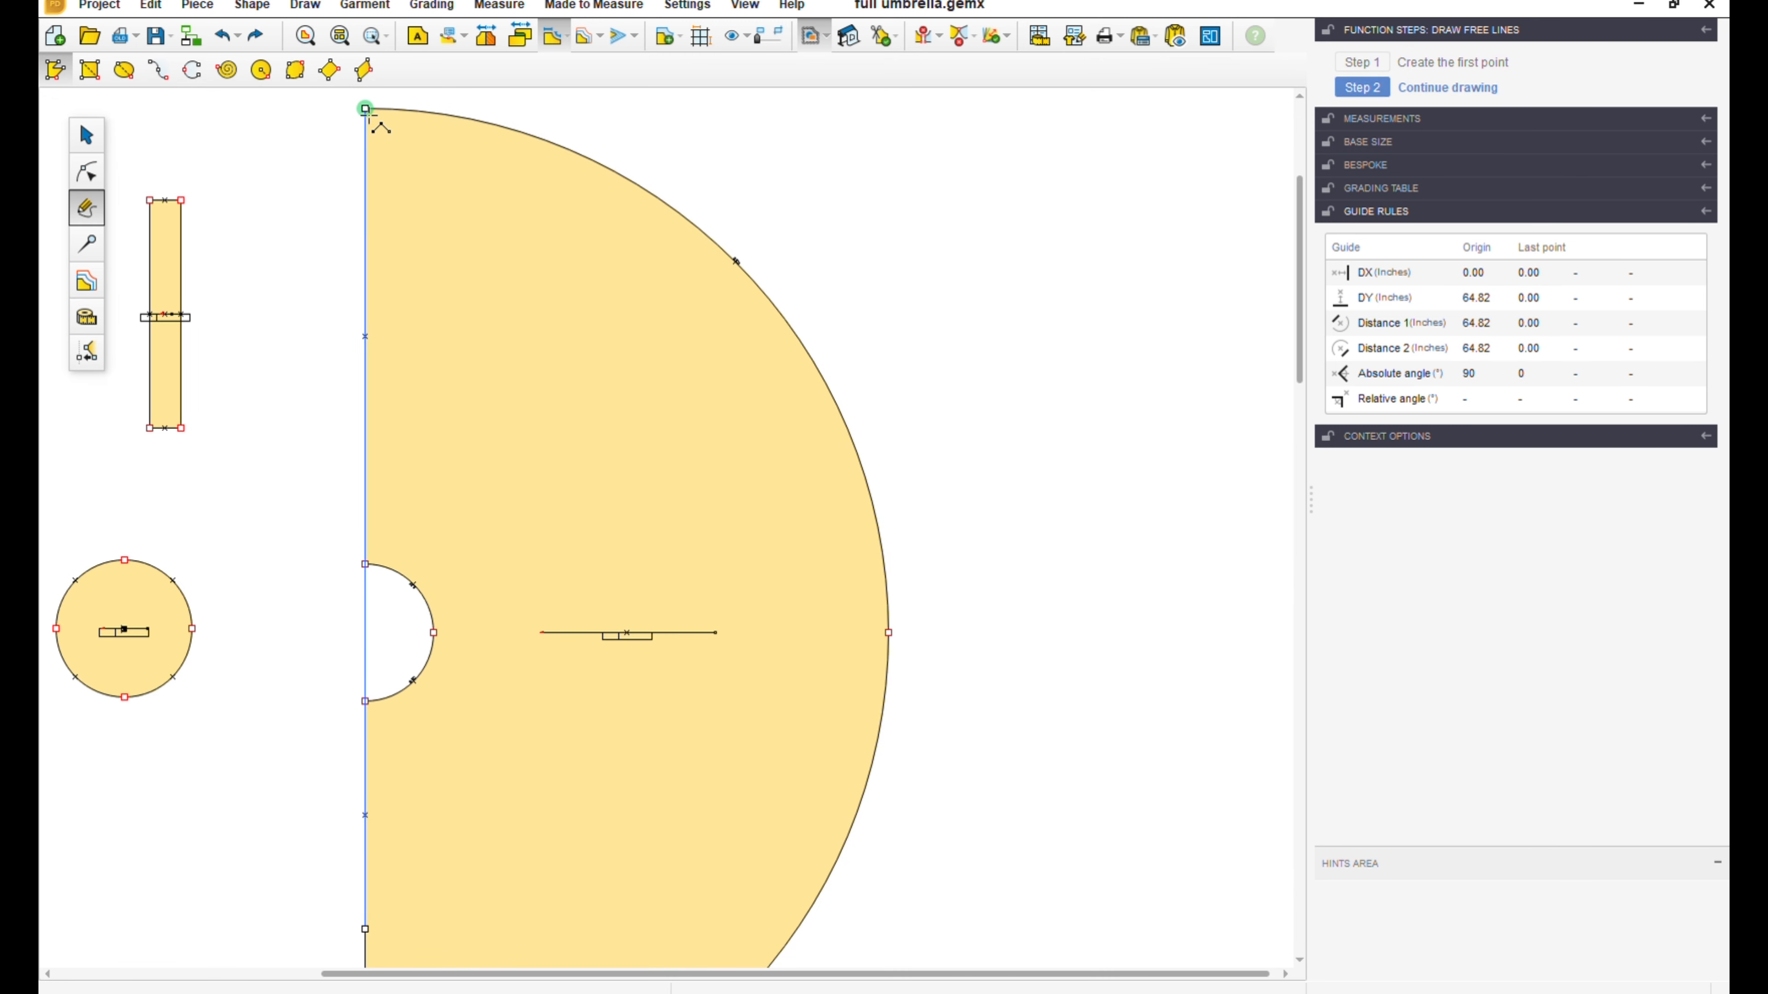
{"action": "right_click", "coordinate": [451, 180]}
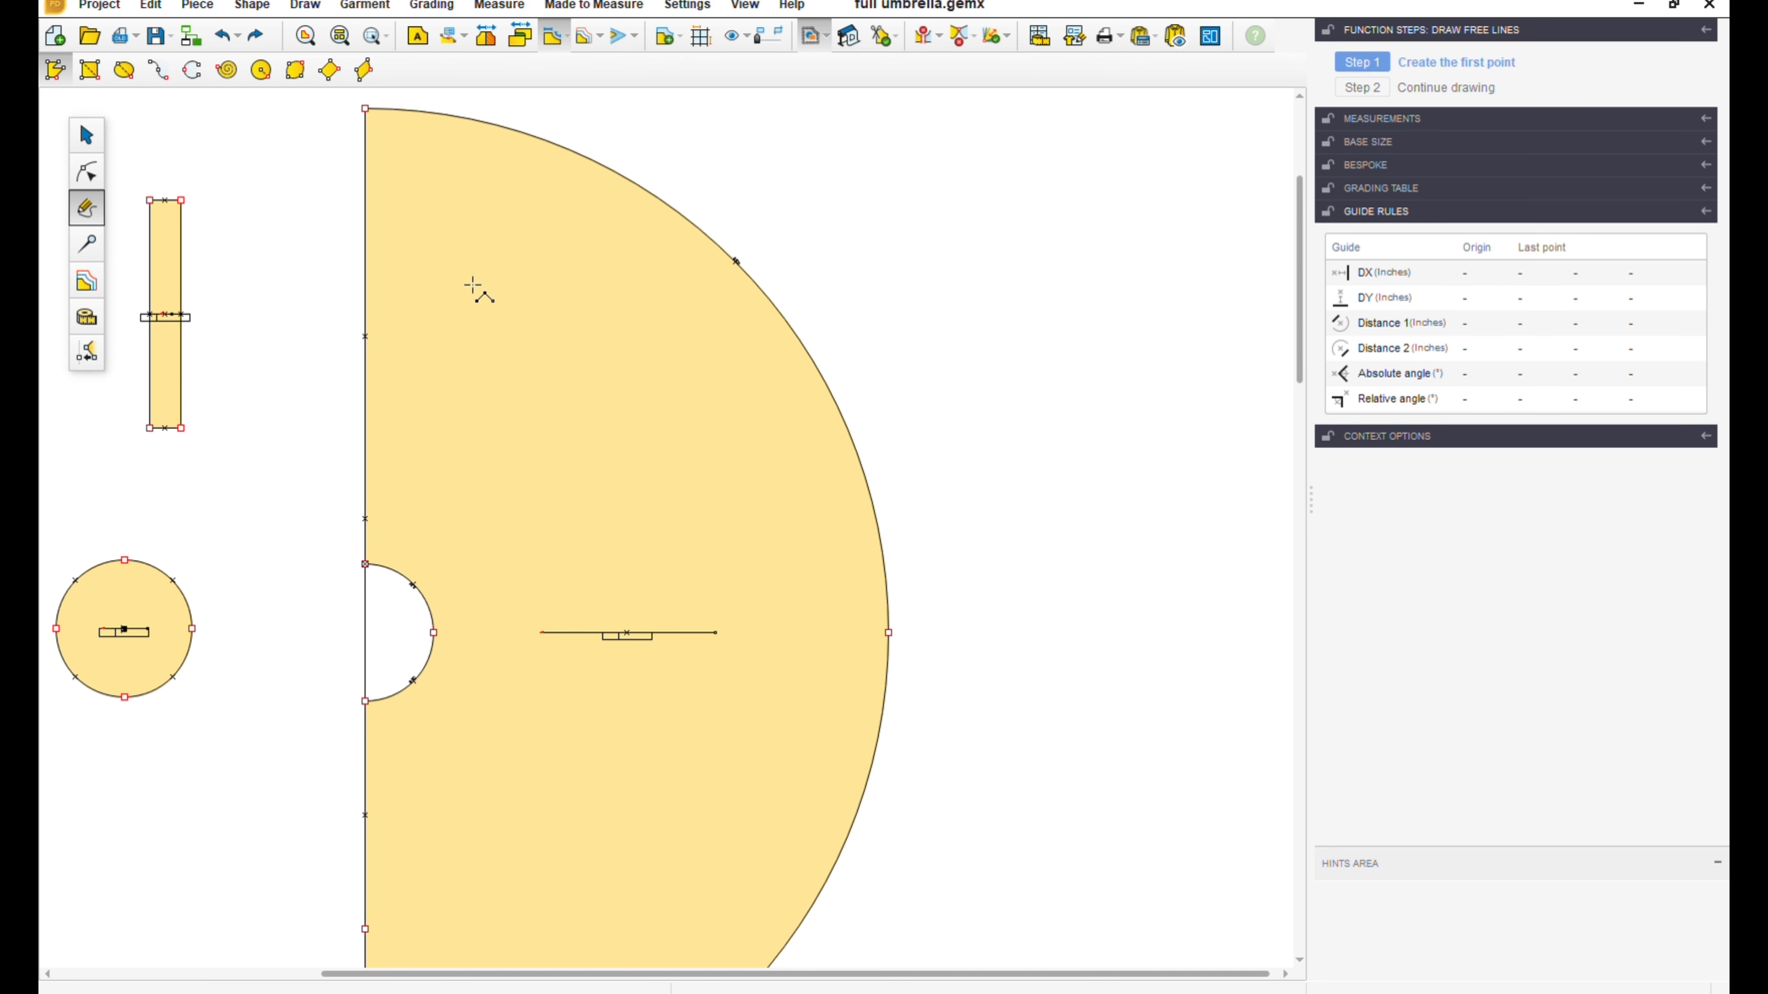
{"action": "scroll", "coordinate": [471, 315], "scroll_direction": "down", "scroll_amount": 2}
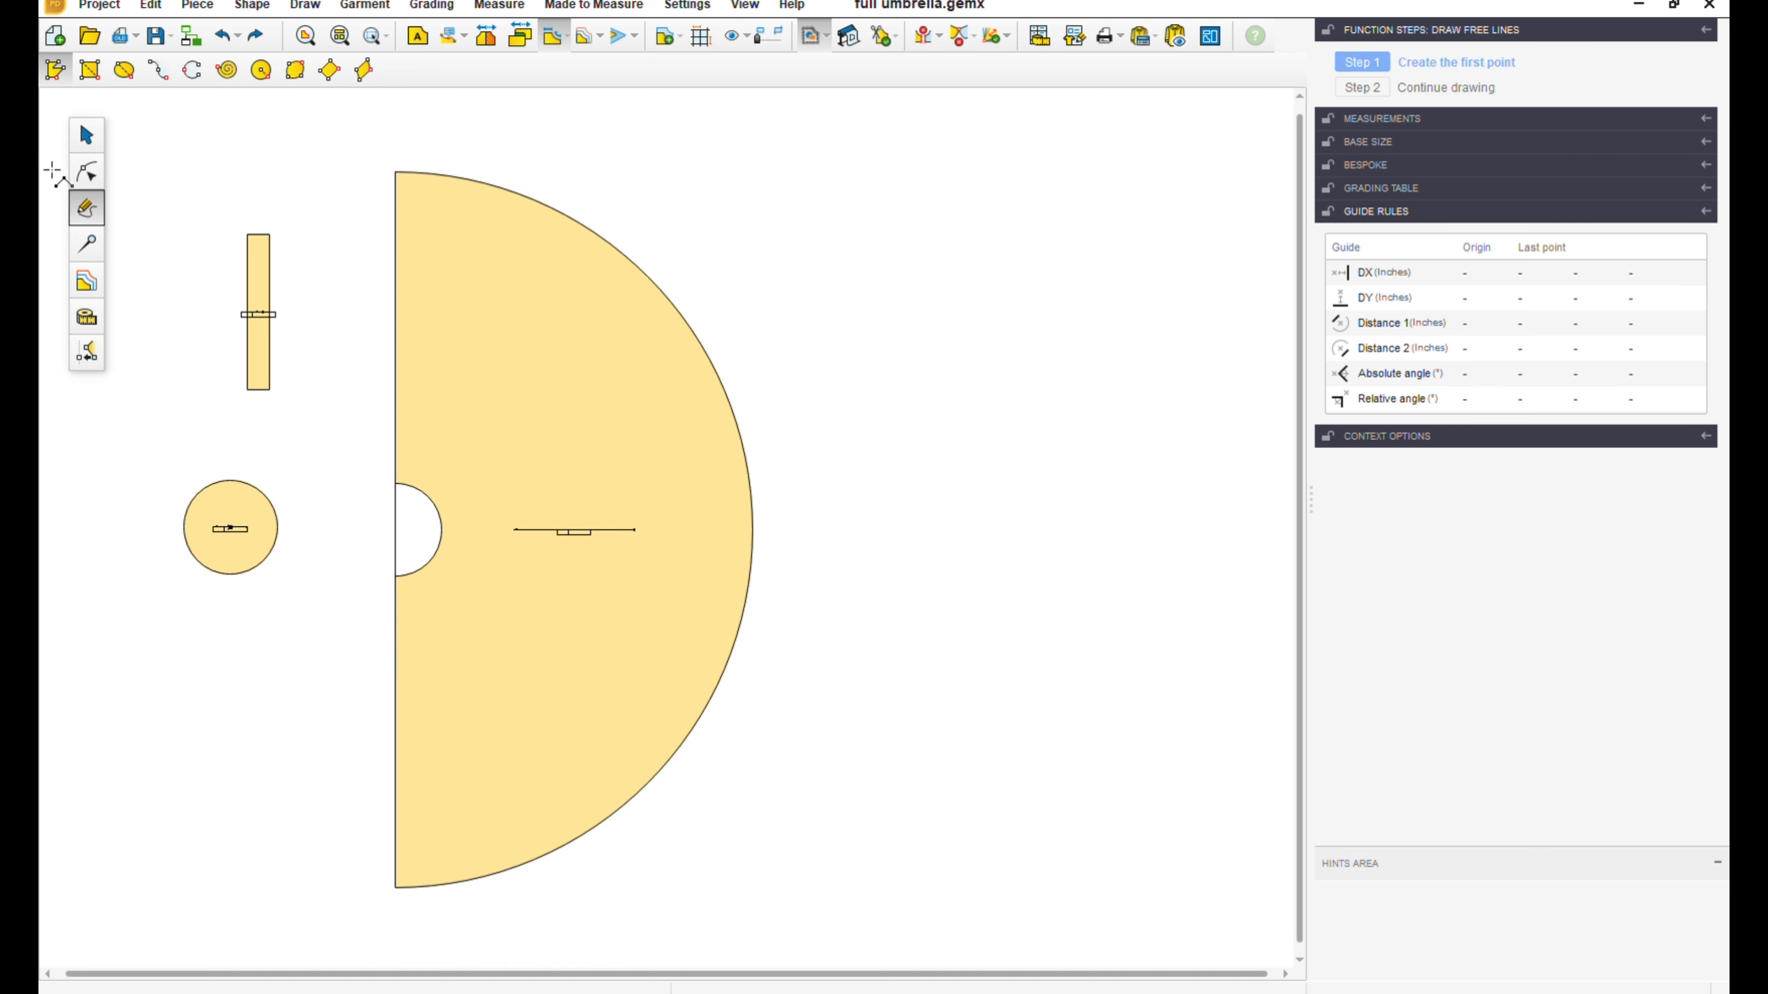
- Convert the drawn line into a curve and bow it outward toward the half-circle's outer hem
{"action": "left_click", "coordinate": [85, 171]}
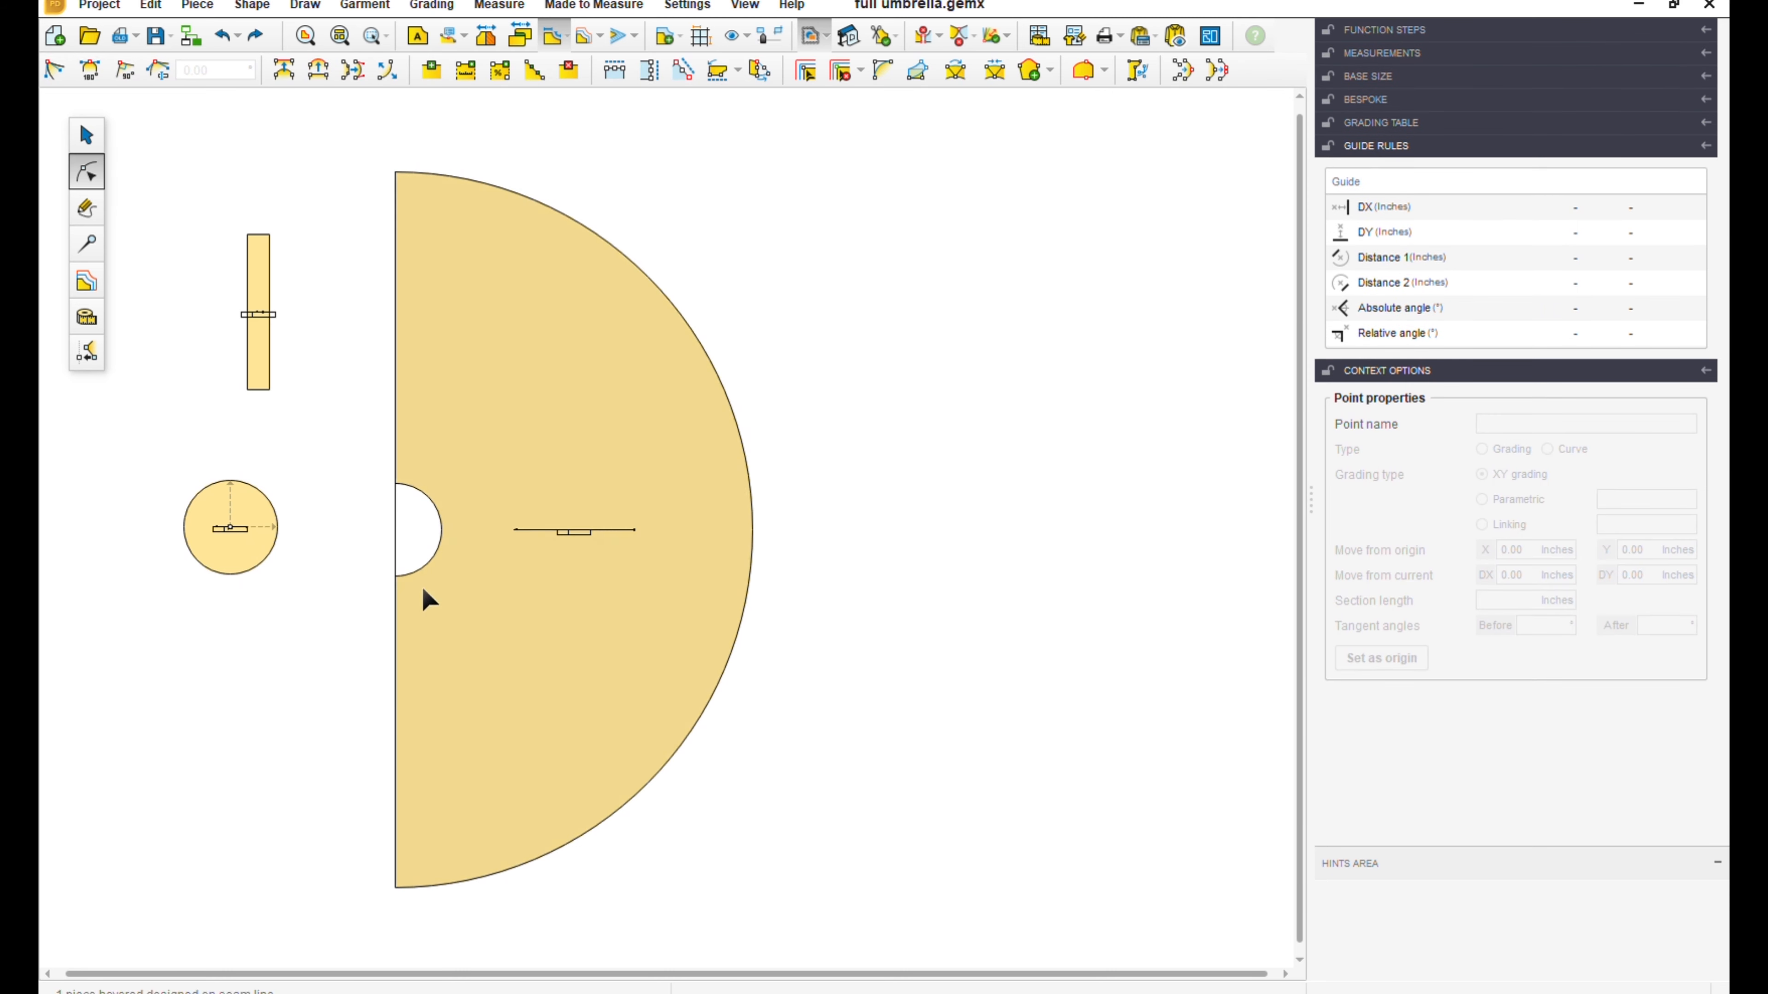
{"action": "left_click", "coordinate": [404, 536]}
{"action": "left_click", "coordinate": [406, 548]}
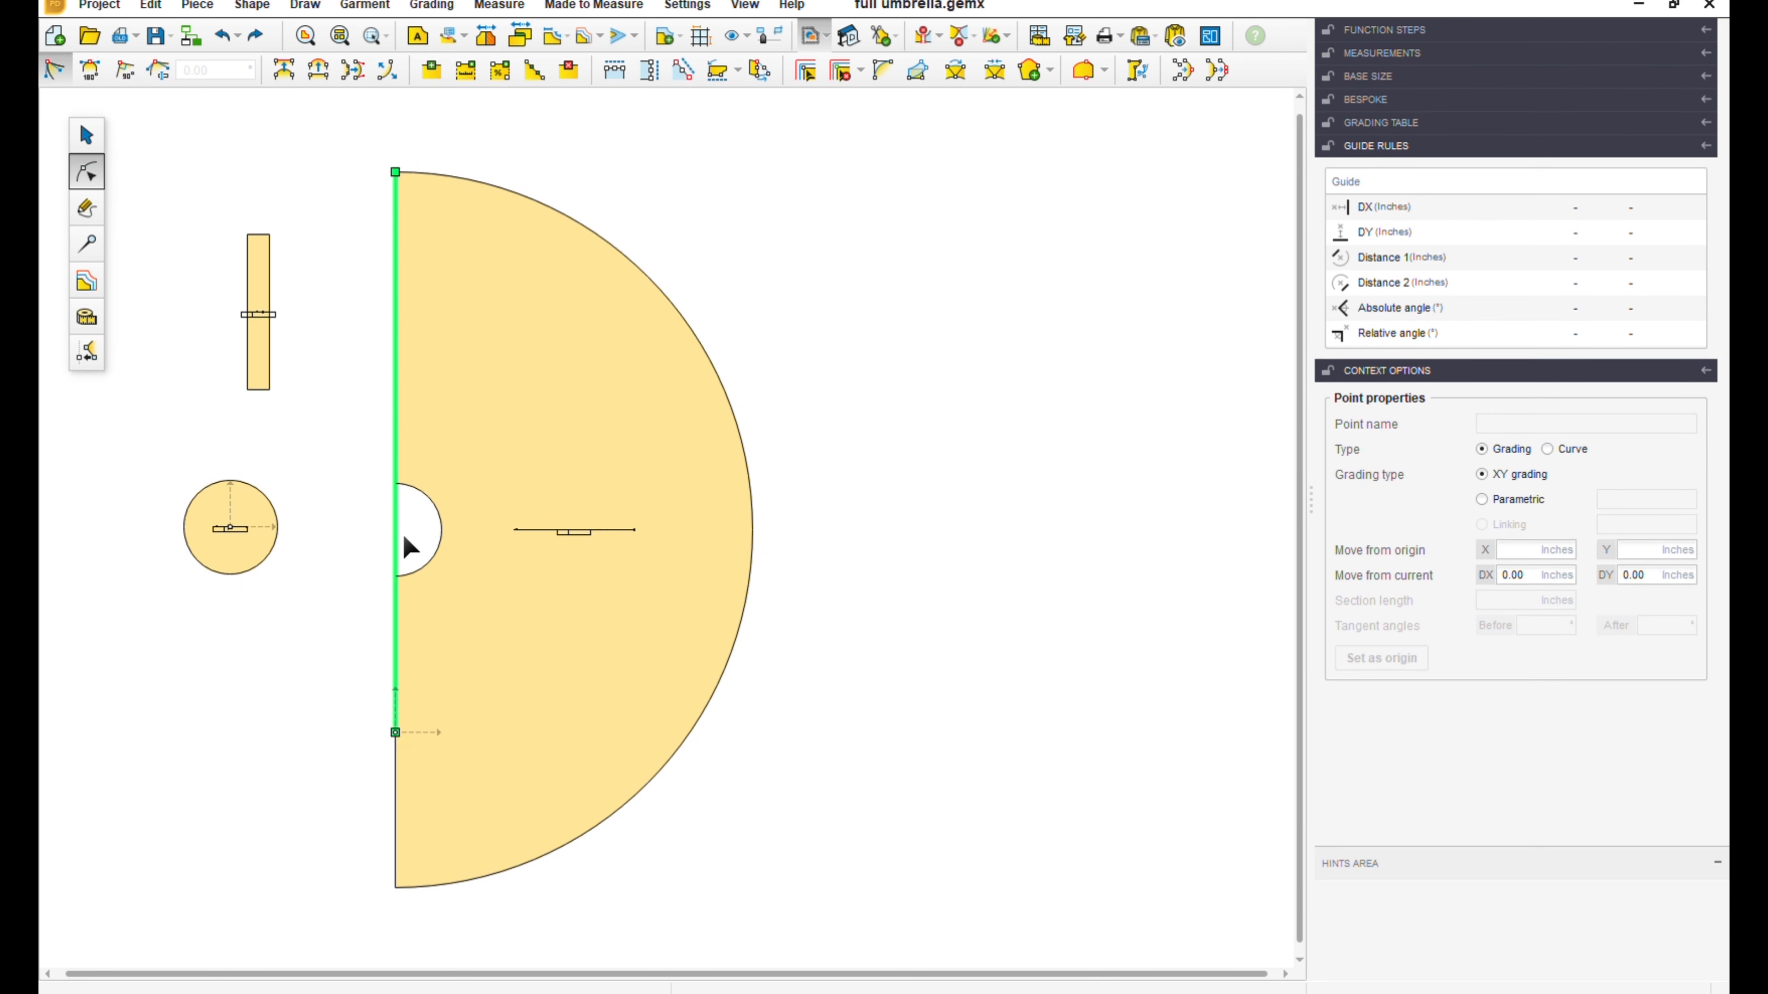
{"action": "left_click", "coordinate": [318, 71]}
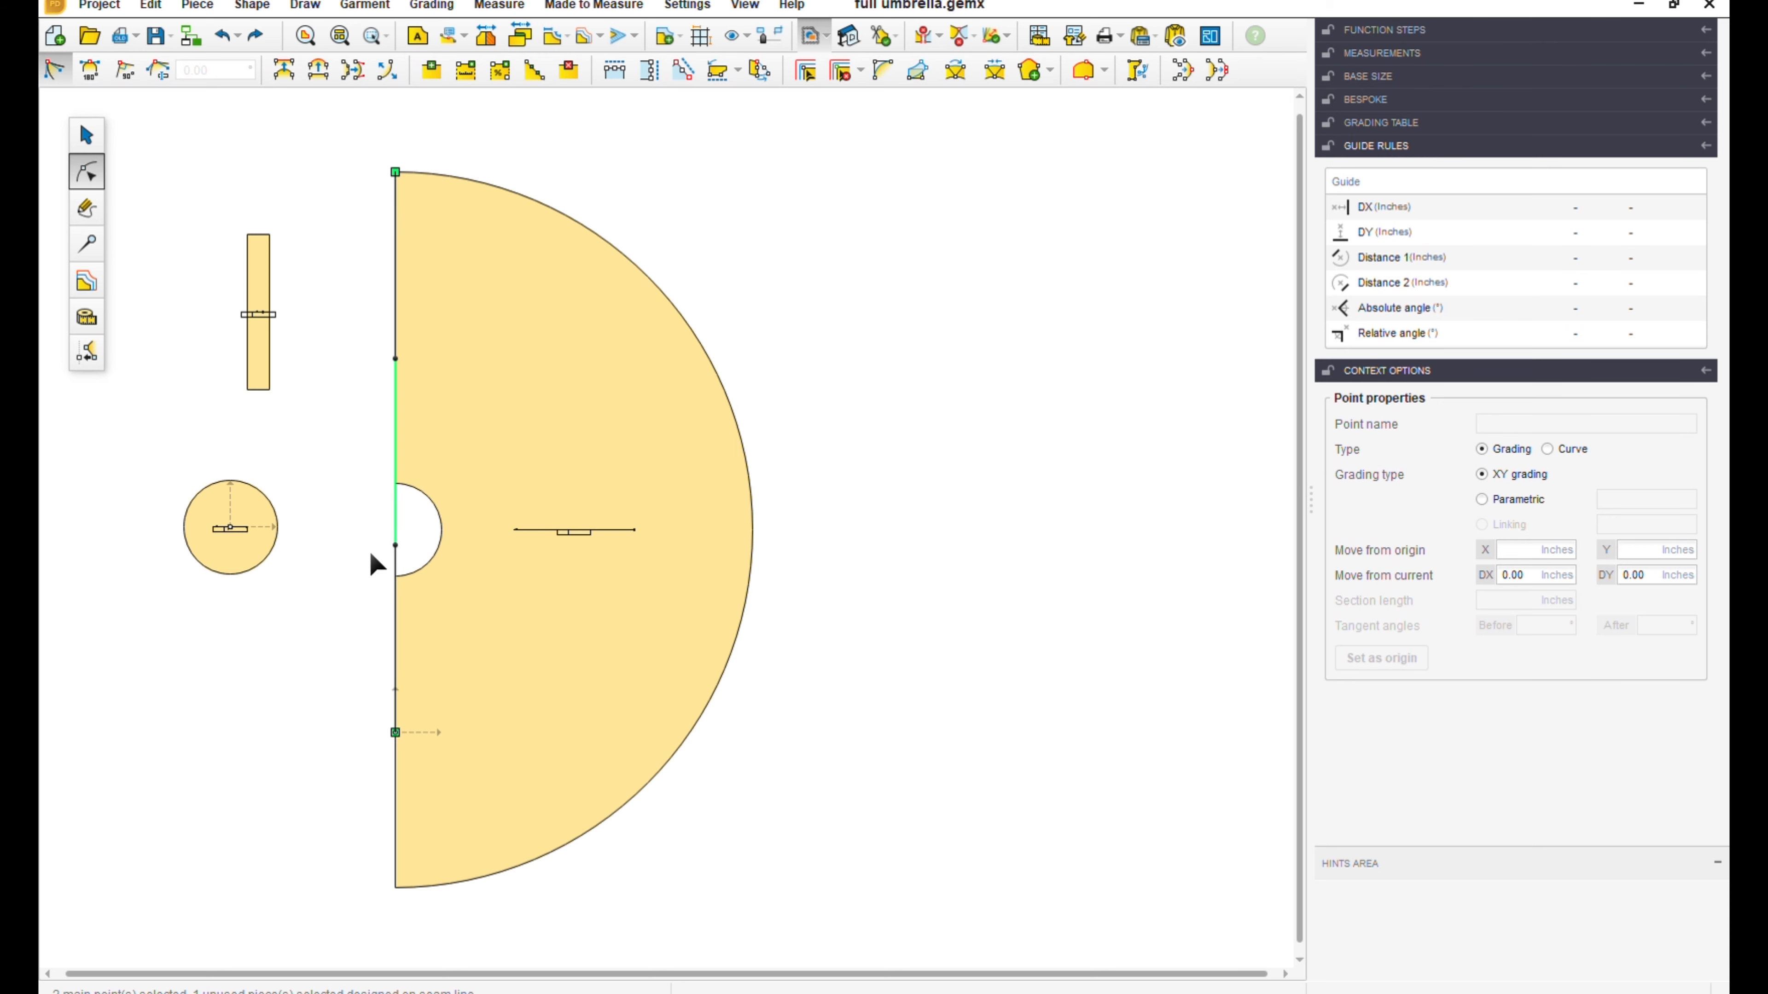
{"action": "left_click_drag", "start_coordinate": [398, 518], "coordinate": [626, 571]}
{"action": "left_click_drag", "start_coordinate": [701, 411], "coordinate": [781, 189]}
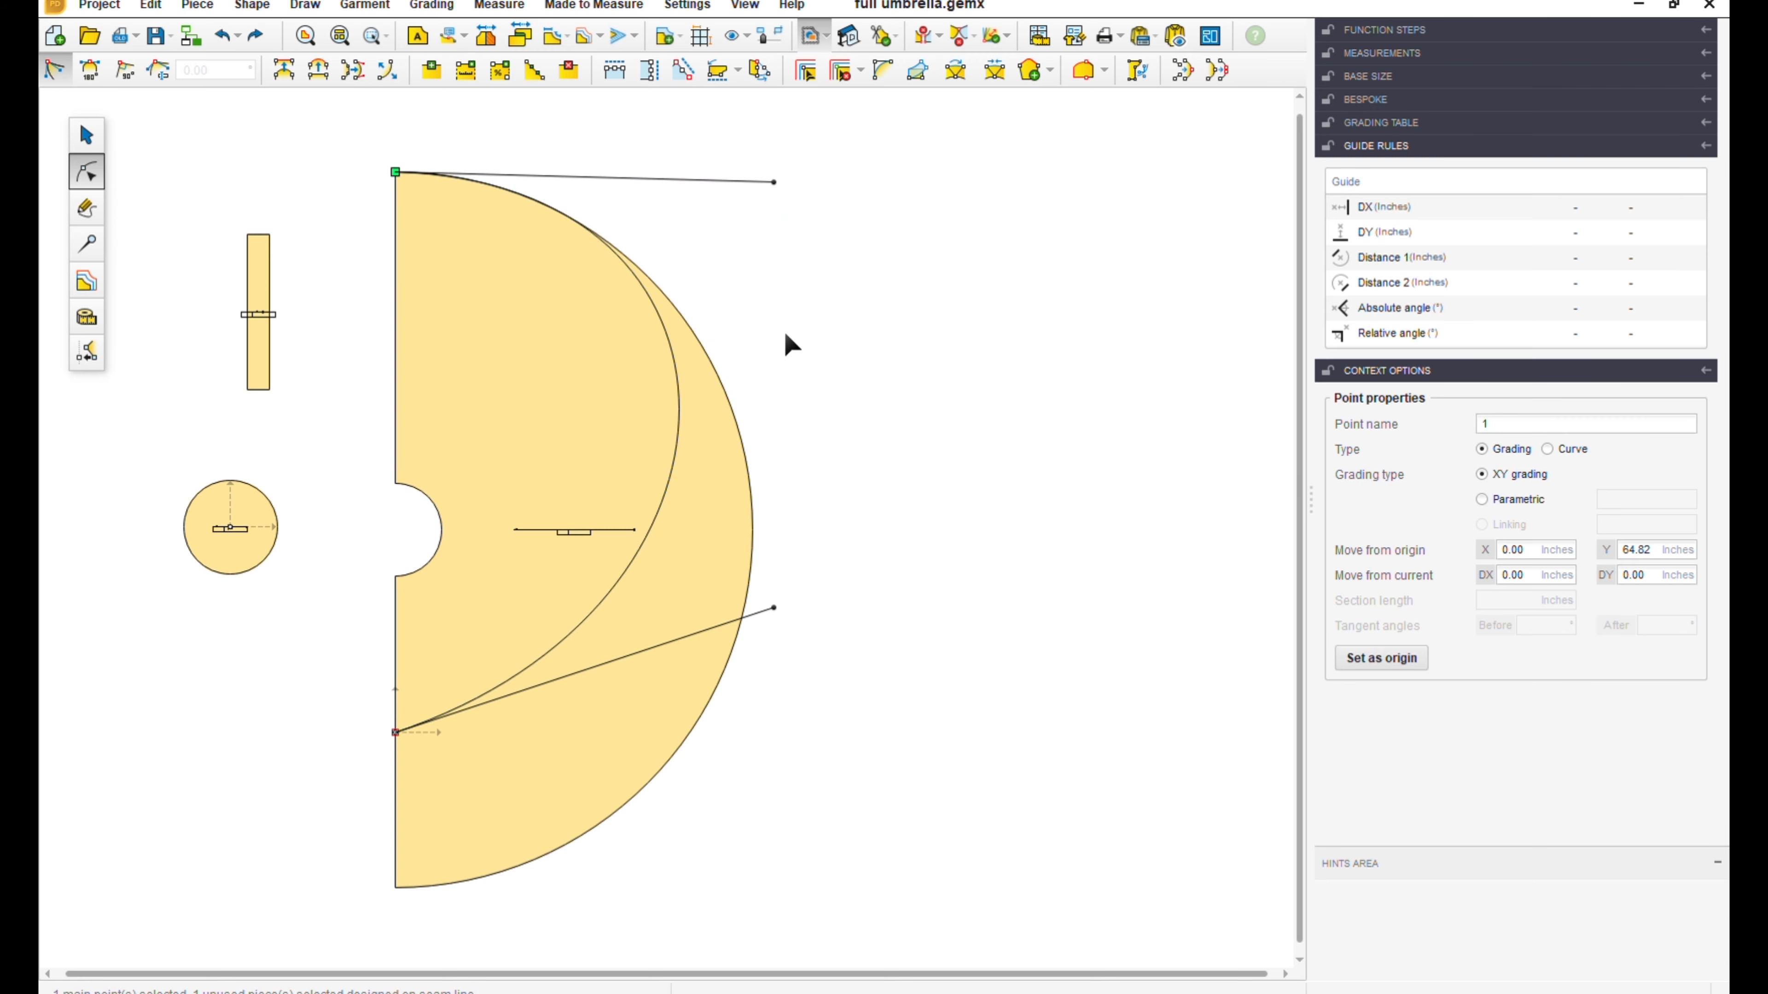
- Fine-tune the curve's tangent handles so it leaves the upper corner along the hem and sweeps smoothly to the lower edge's midpoint
{"action": "left_click_drag", "start_coordinate": [784, 615], "coordinate": [826, 702]}
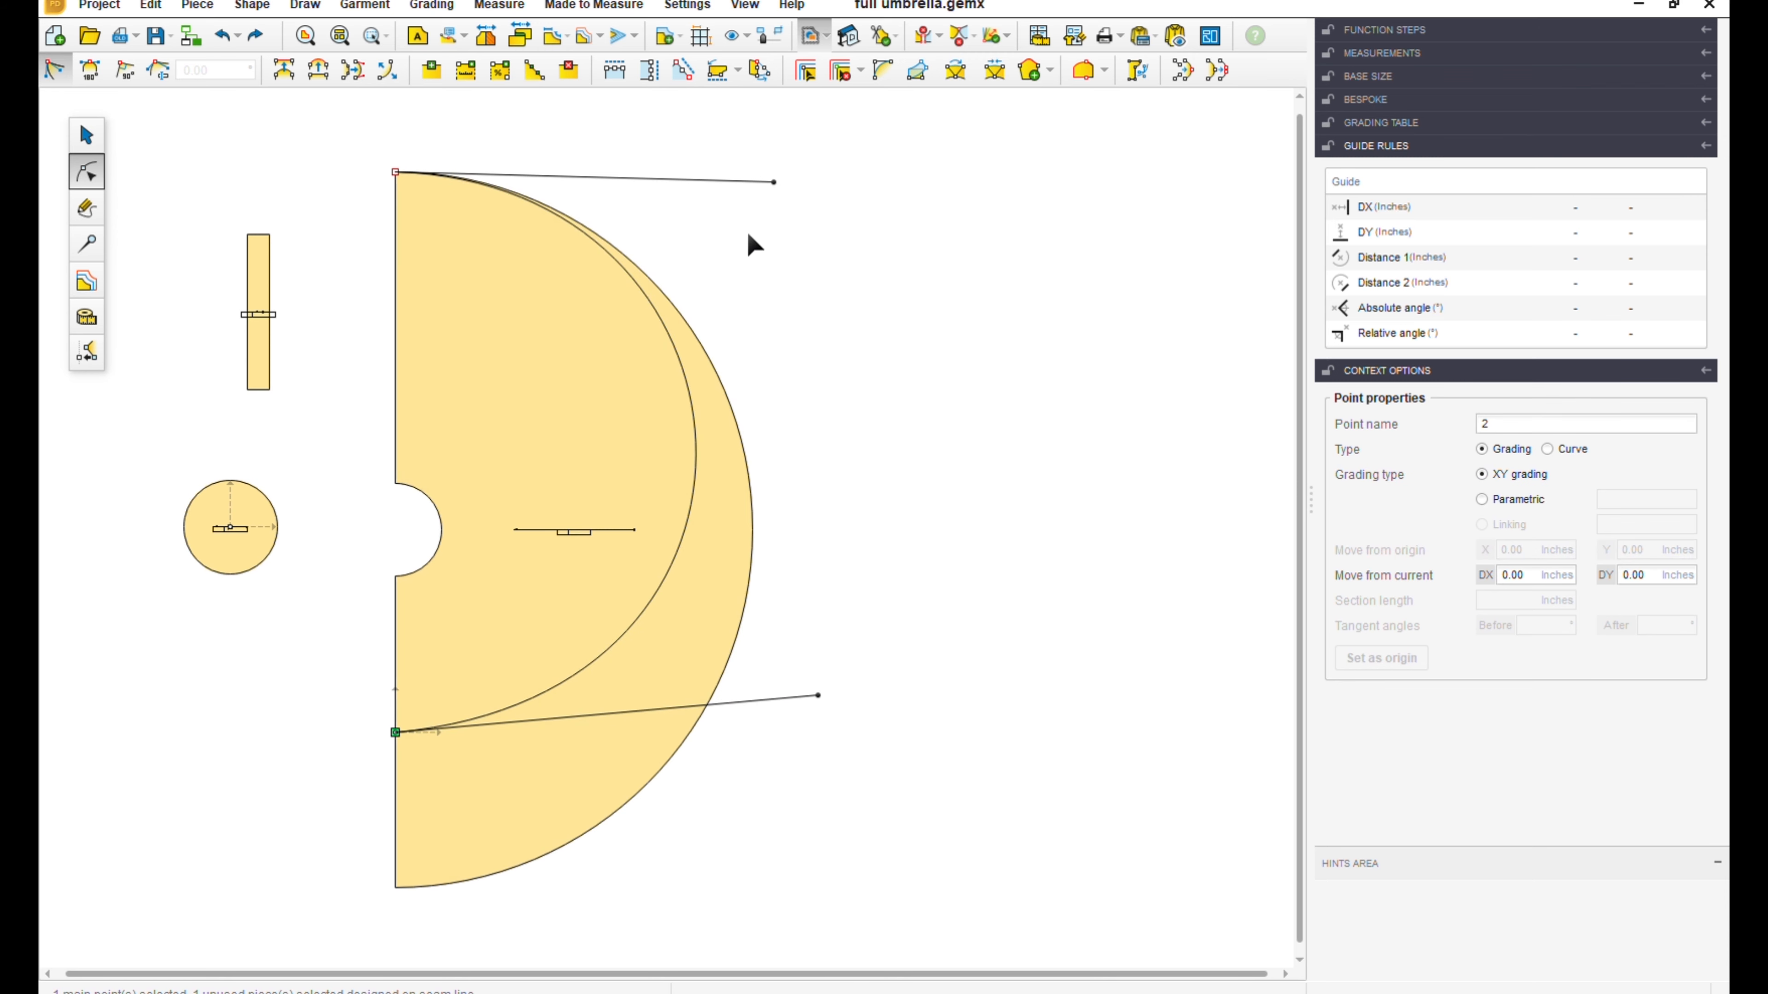
{"action": "left_click_drag", "start_coordinate": [780, 187], "coordinate": [801, 190]}
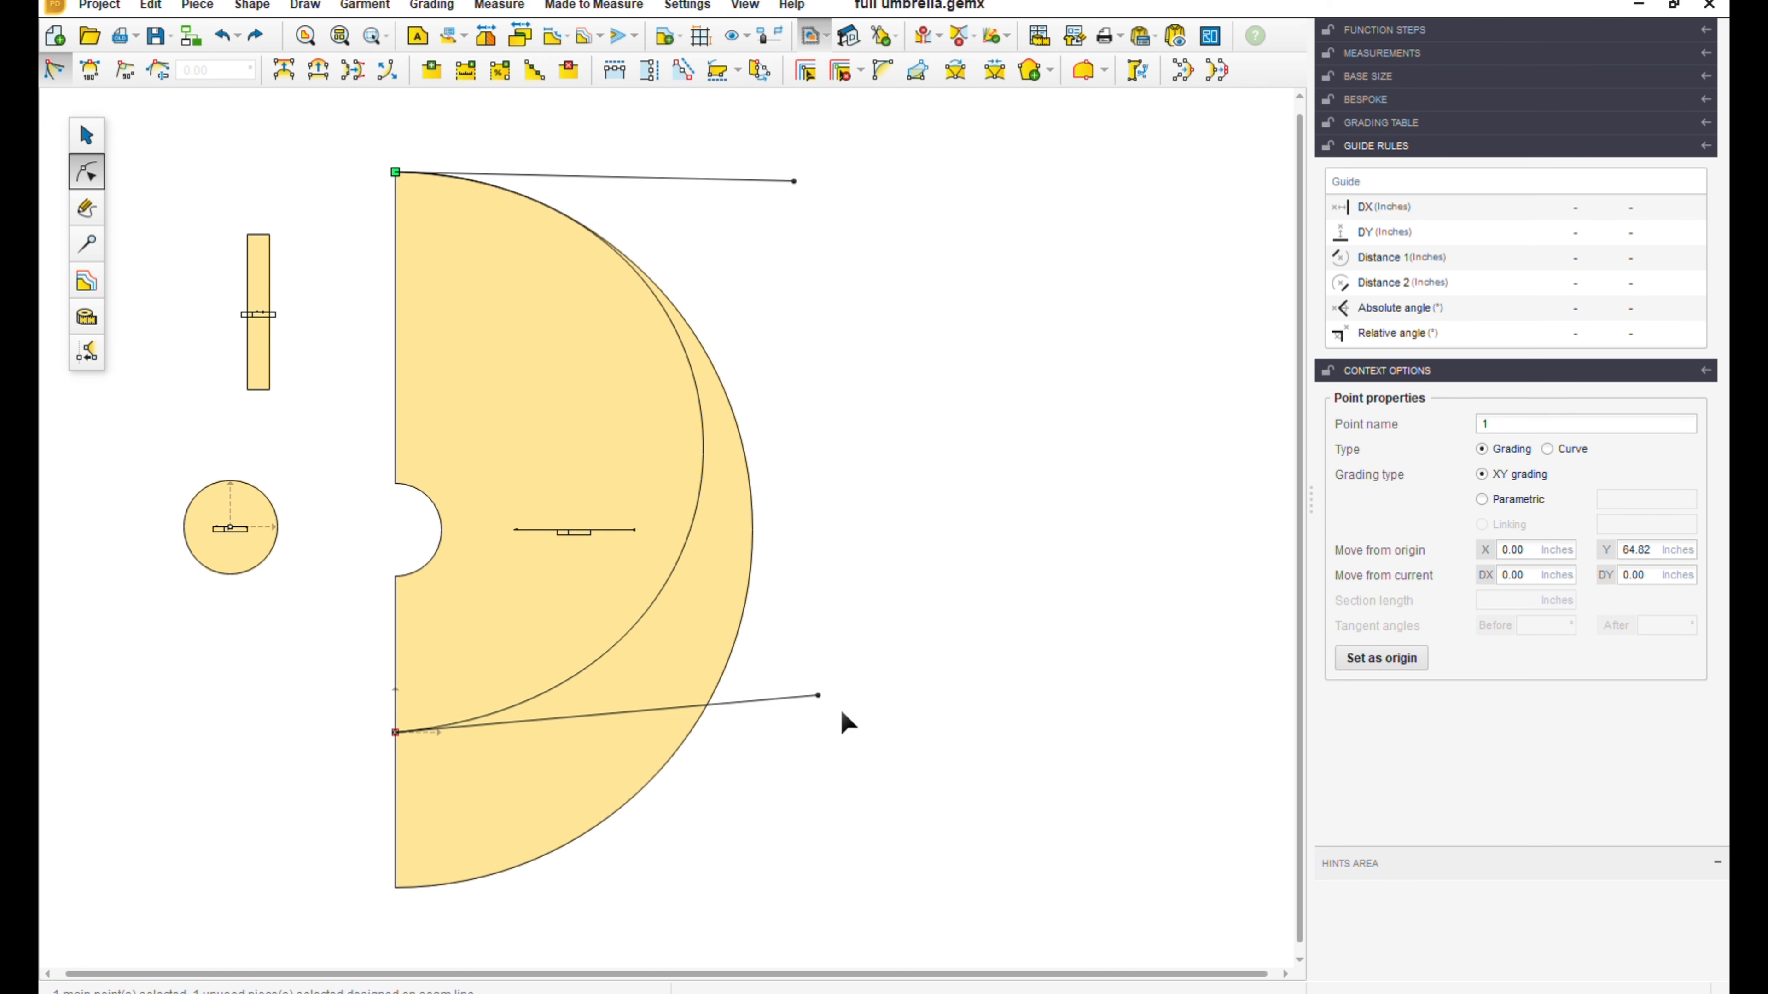
{"action": "left_click_drag", "start_coordinate": [826, 701], "coordinate": [816, 707]}
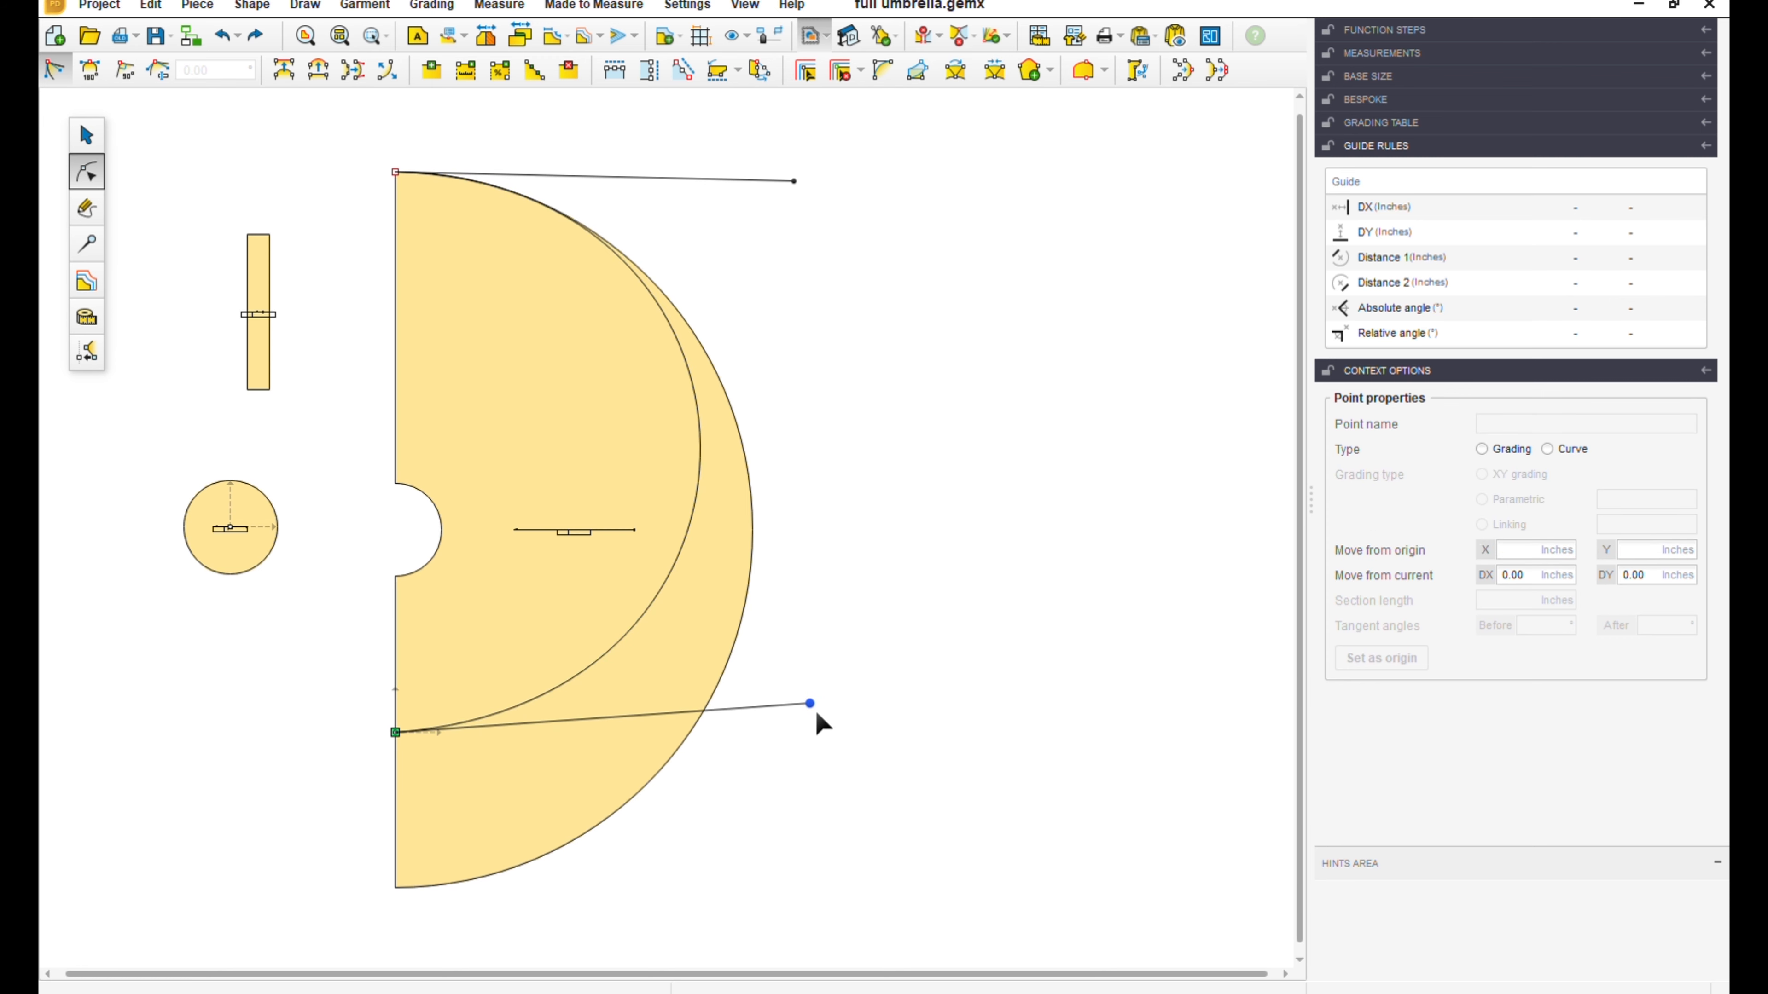
{"action": "left_click", "coordinate": [815, 713]}
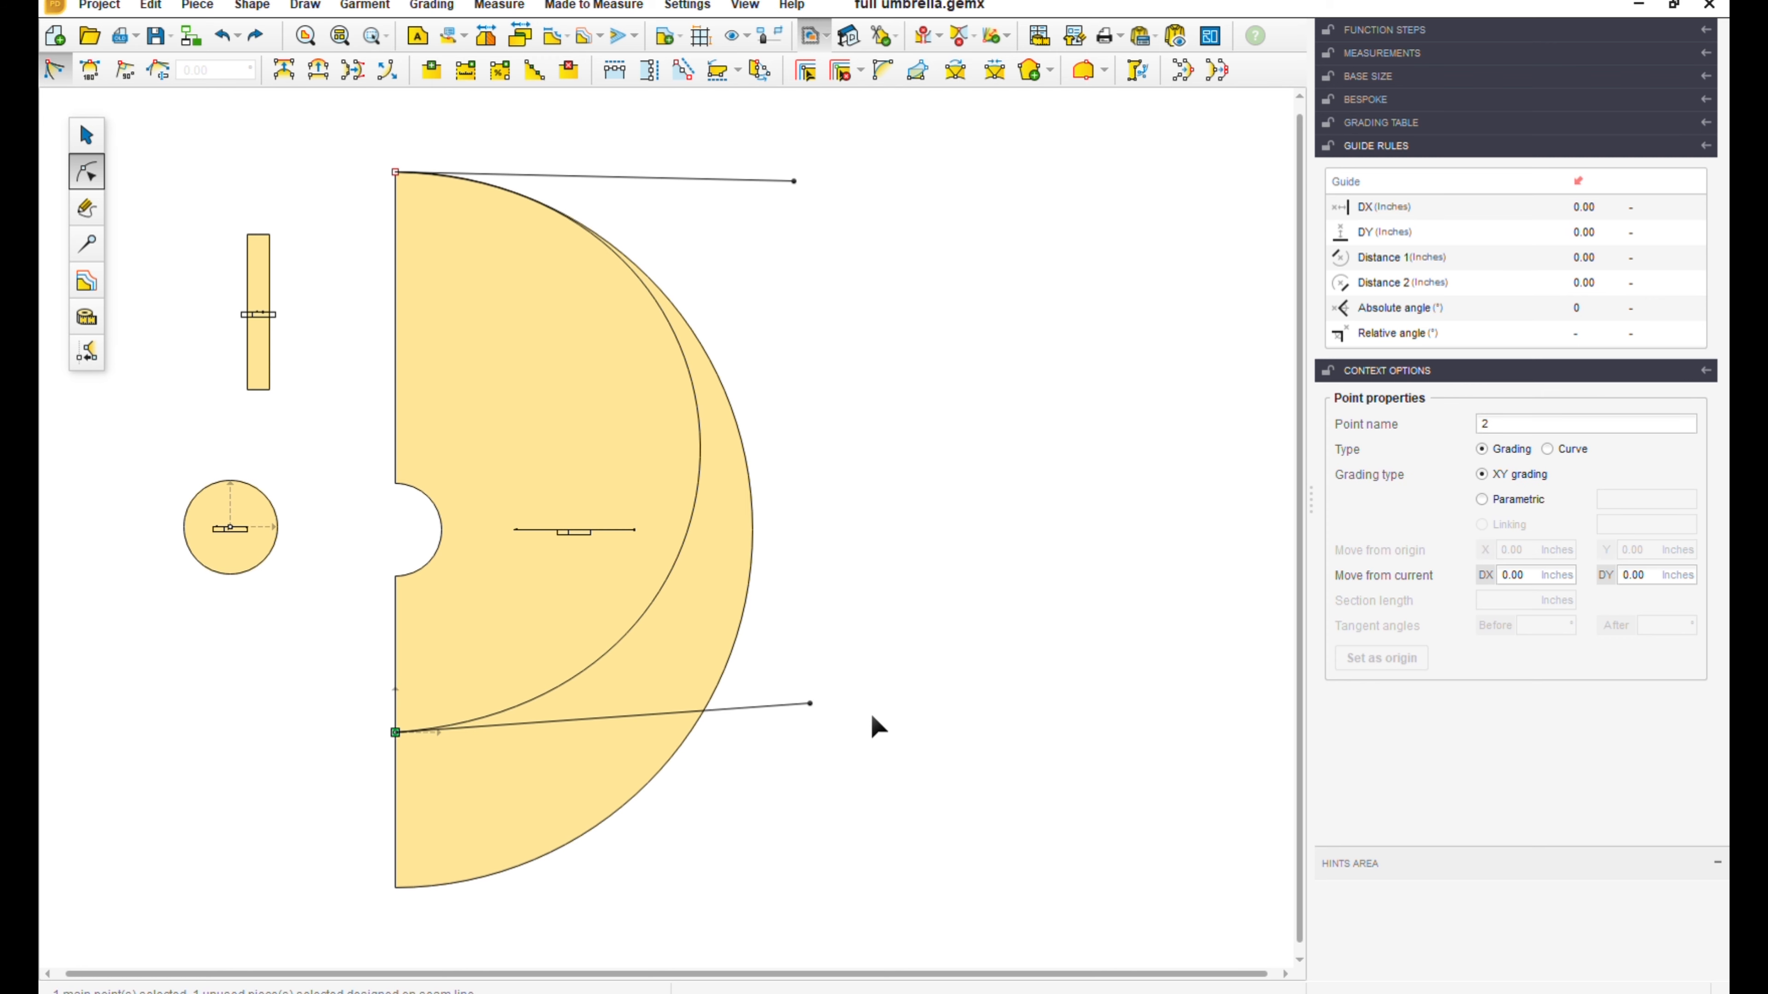
{"action": "left_click_drag", "start_coordinate": [816, 704], "coordinate": [816, 711]}
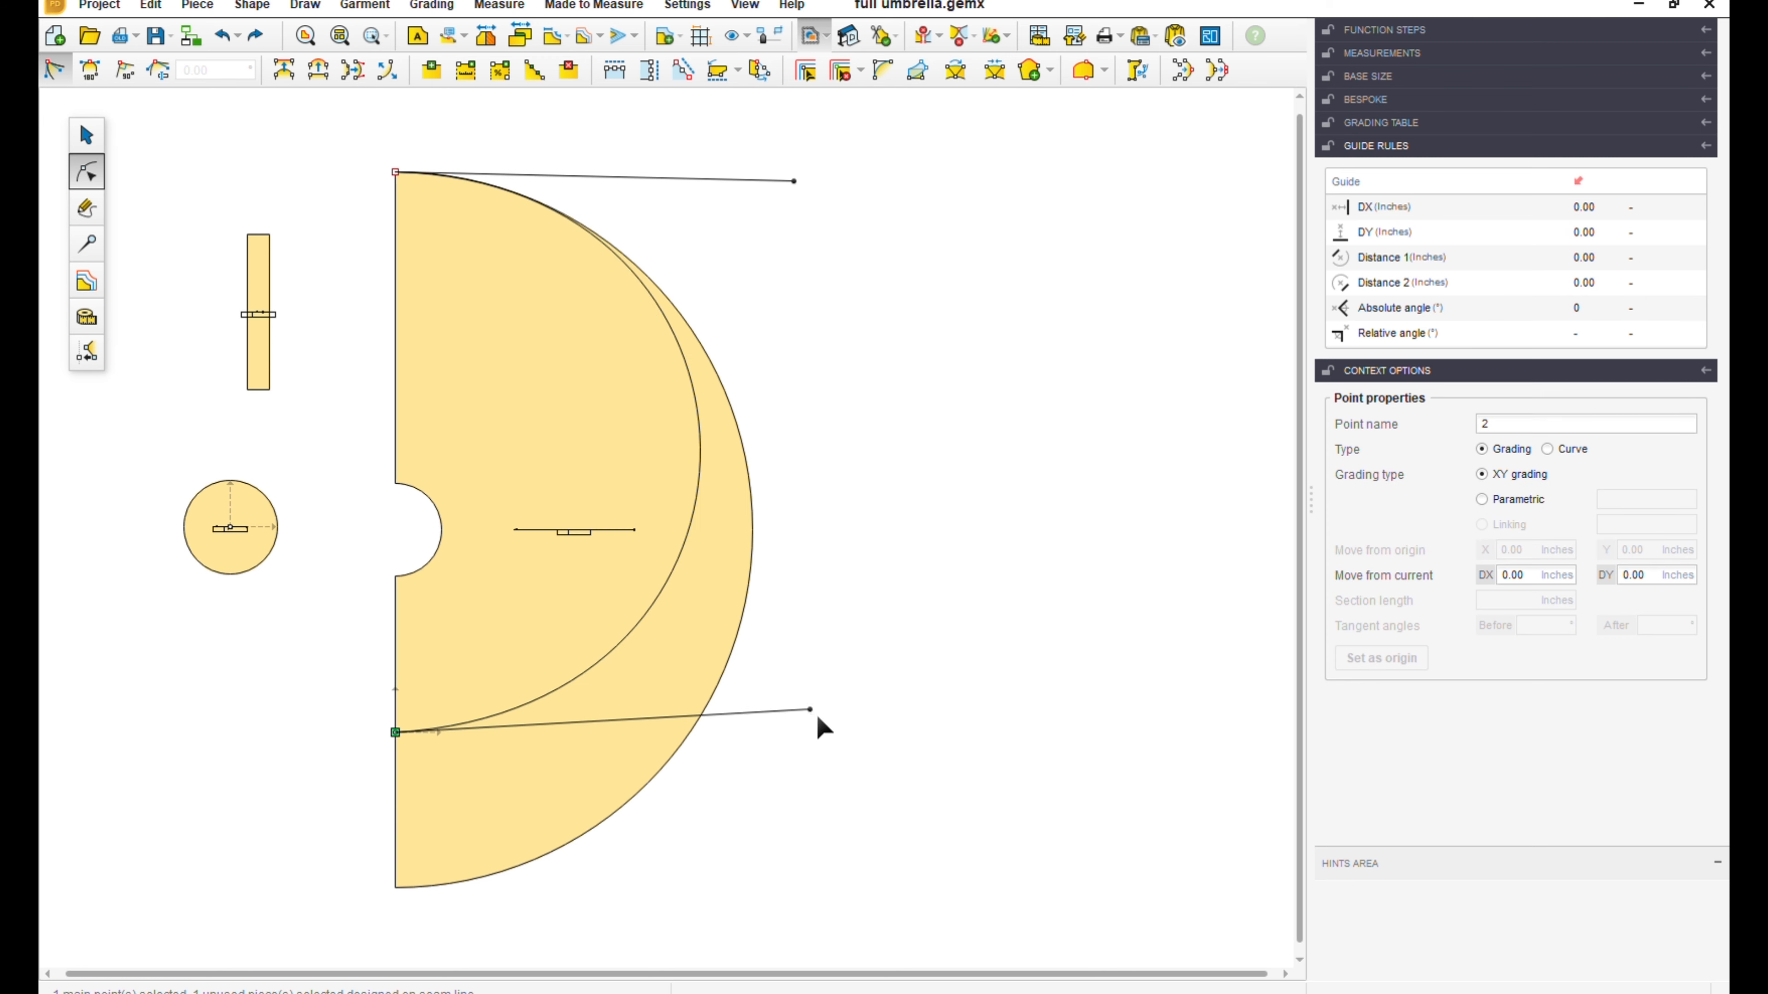
{"action": "left_click", "coordinate": [885, 552]}
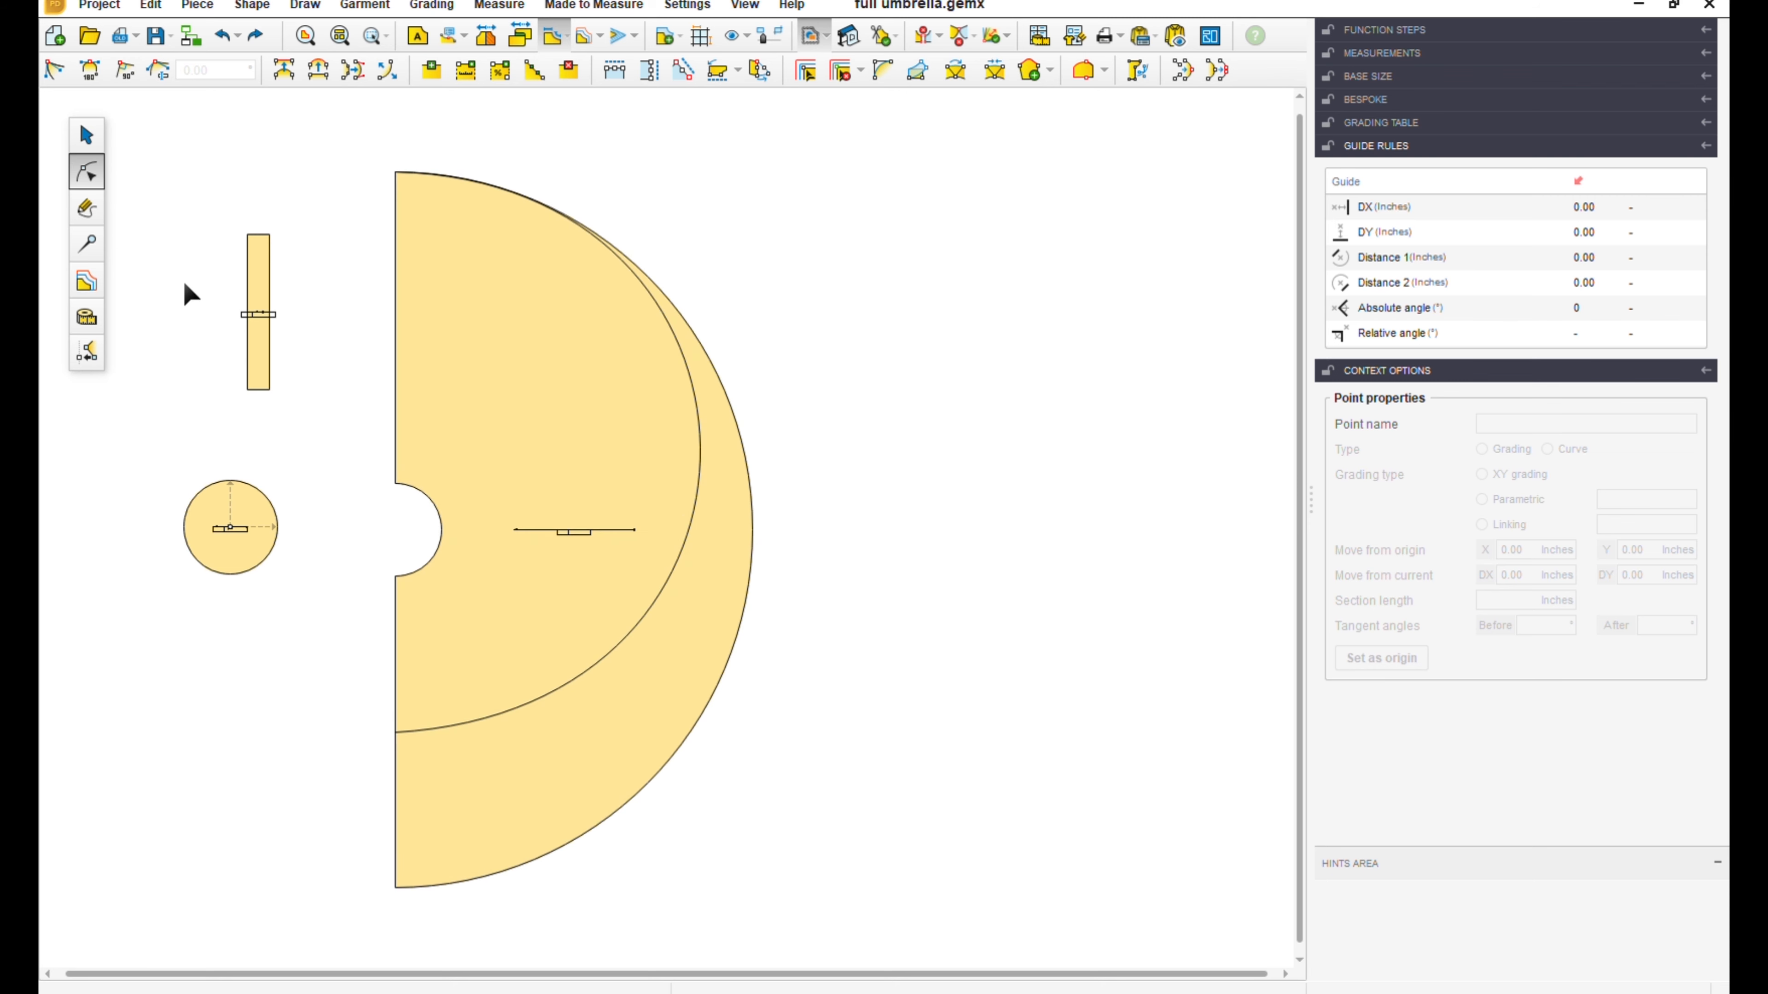
- Move the half-circle skirt piece off the curved line and back, snapping its upper corner onto the curve's upper end
{"action": "left_click", "coordinate": [86, 134]}
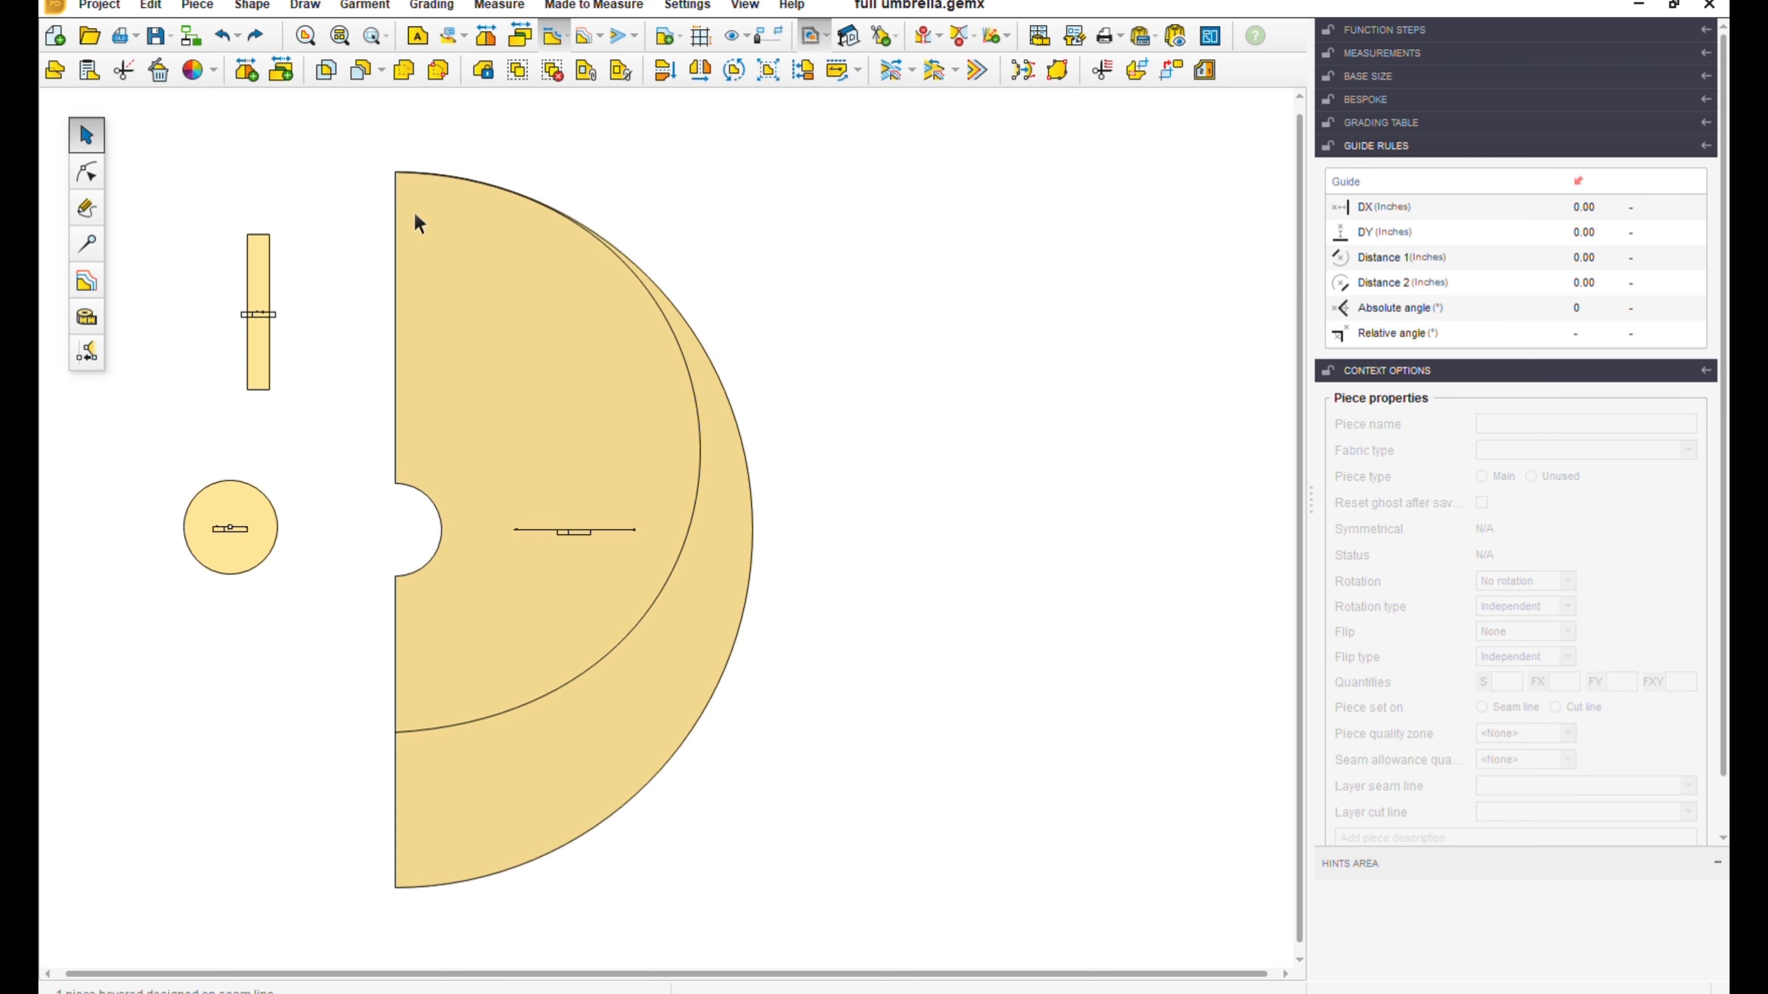
{"action": "mouse_move", "coordinate": [726, 617]}
{"action": "left_mouse_down"}
{"action": "mouse_move", "coordinate": [972, 653]}
{"action": "mouse_move", "coordinate": [722, 624]}
{"action": "left_mouse_up"}
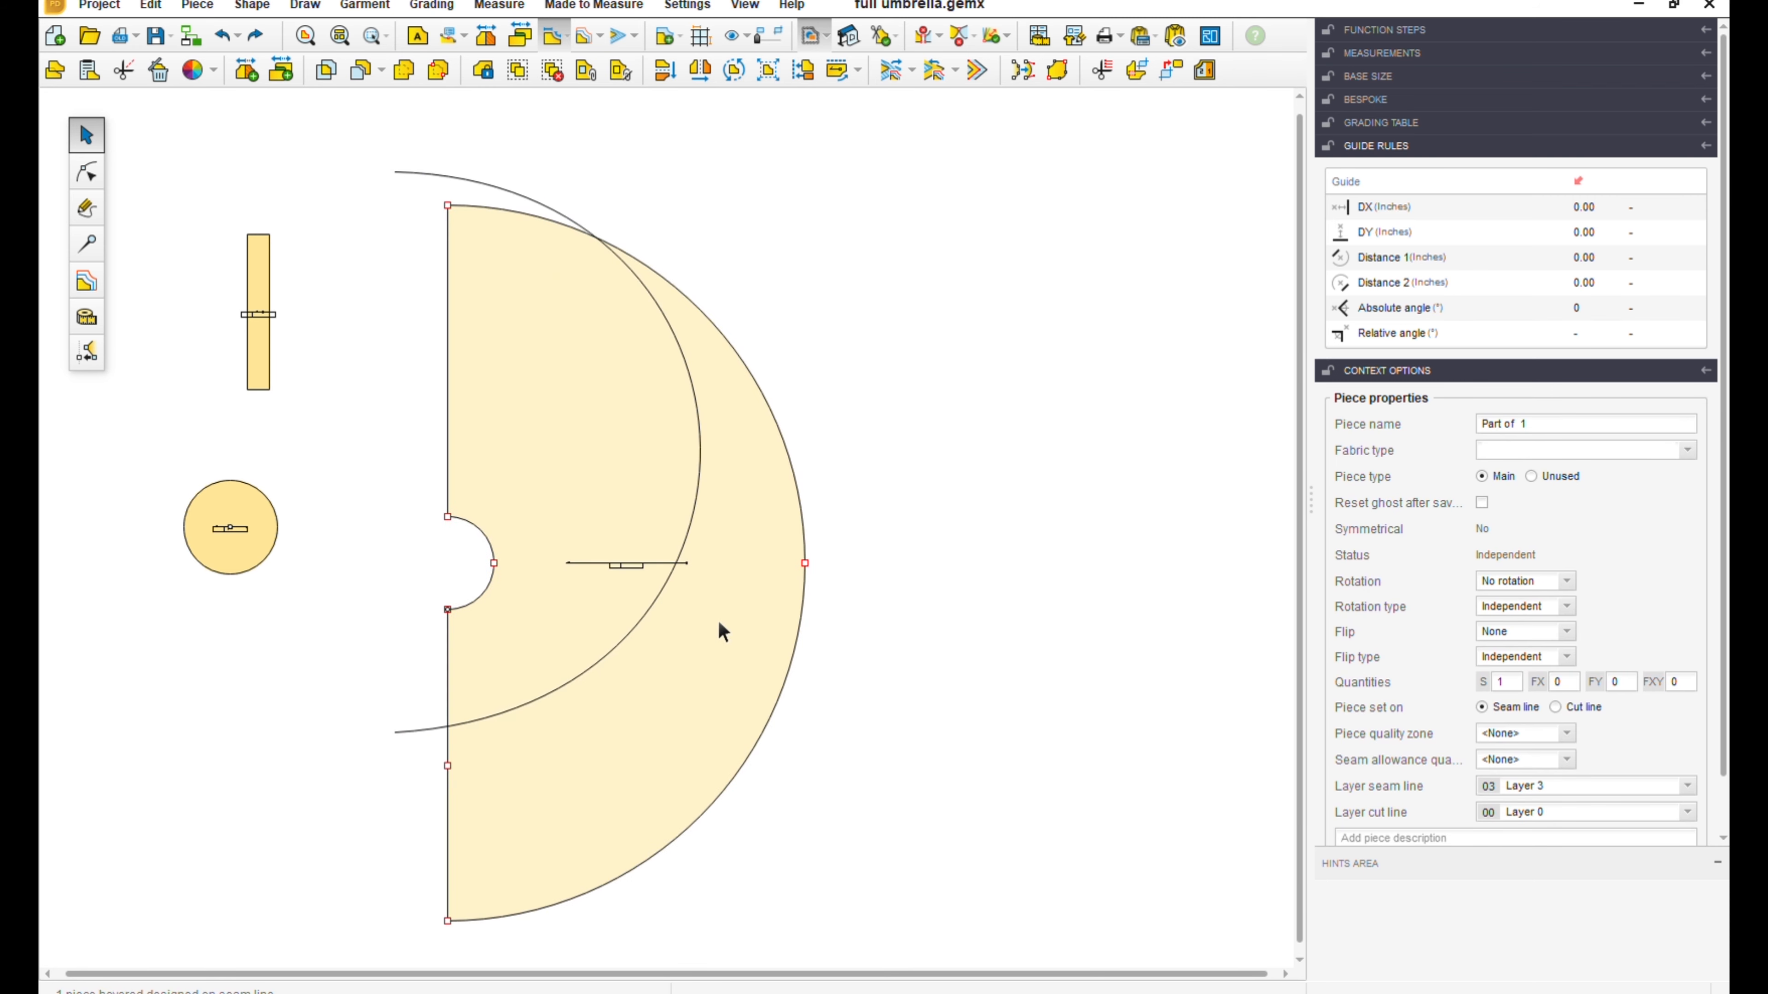
{"action": "left_click_drag", "start_coordinate": [766, 540], "coordinate": [917, 537]}
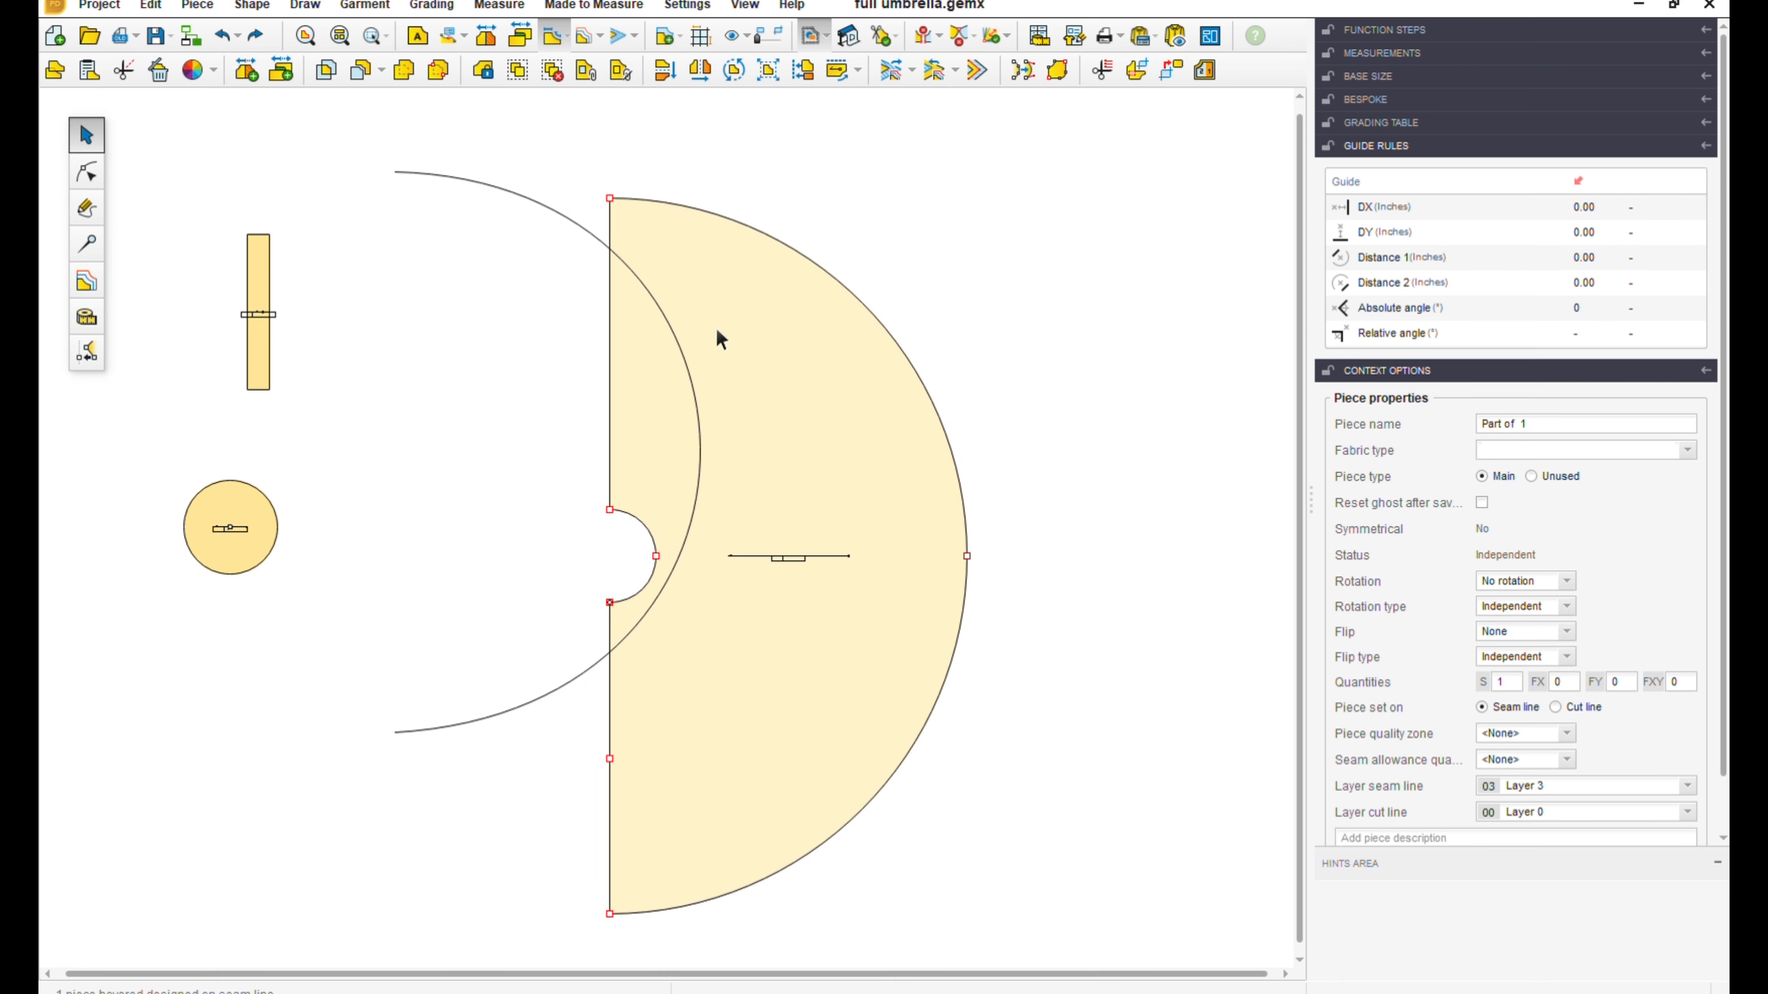
{"action": "left_click_drag", "start_coordinate": [615, 206], "coordinate": [400, 194]}
{"action": "scroll", "coordinate": [400, 195], "scroll_direction": "up", "scroll_amount": 2}
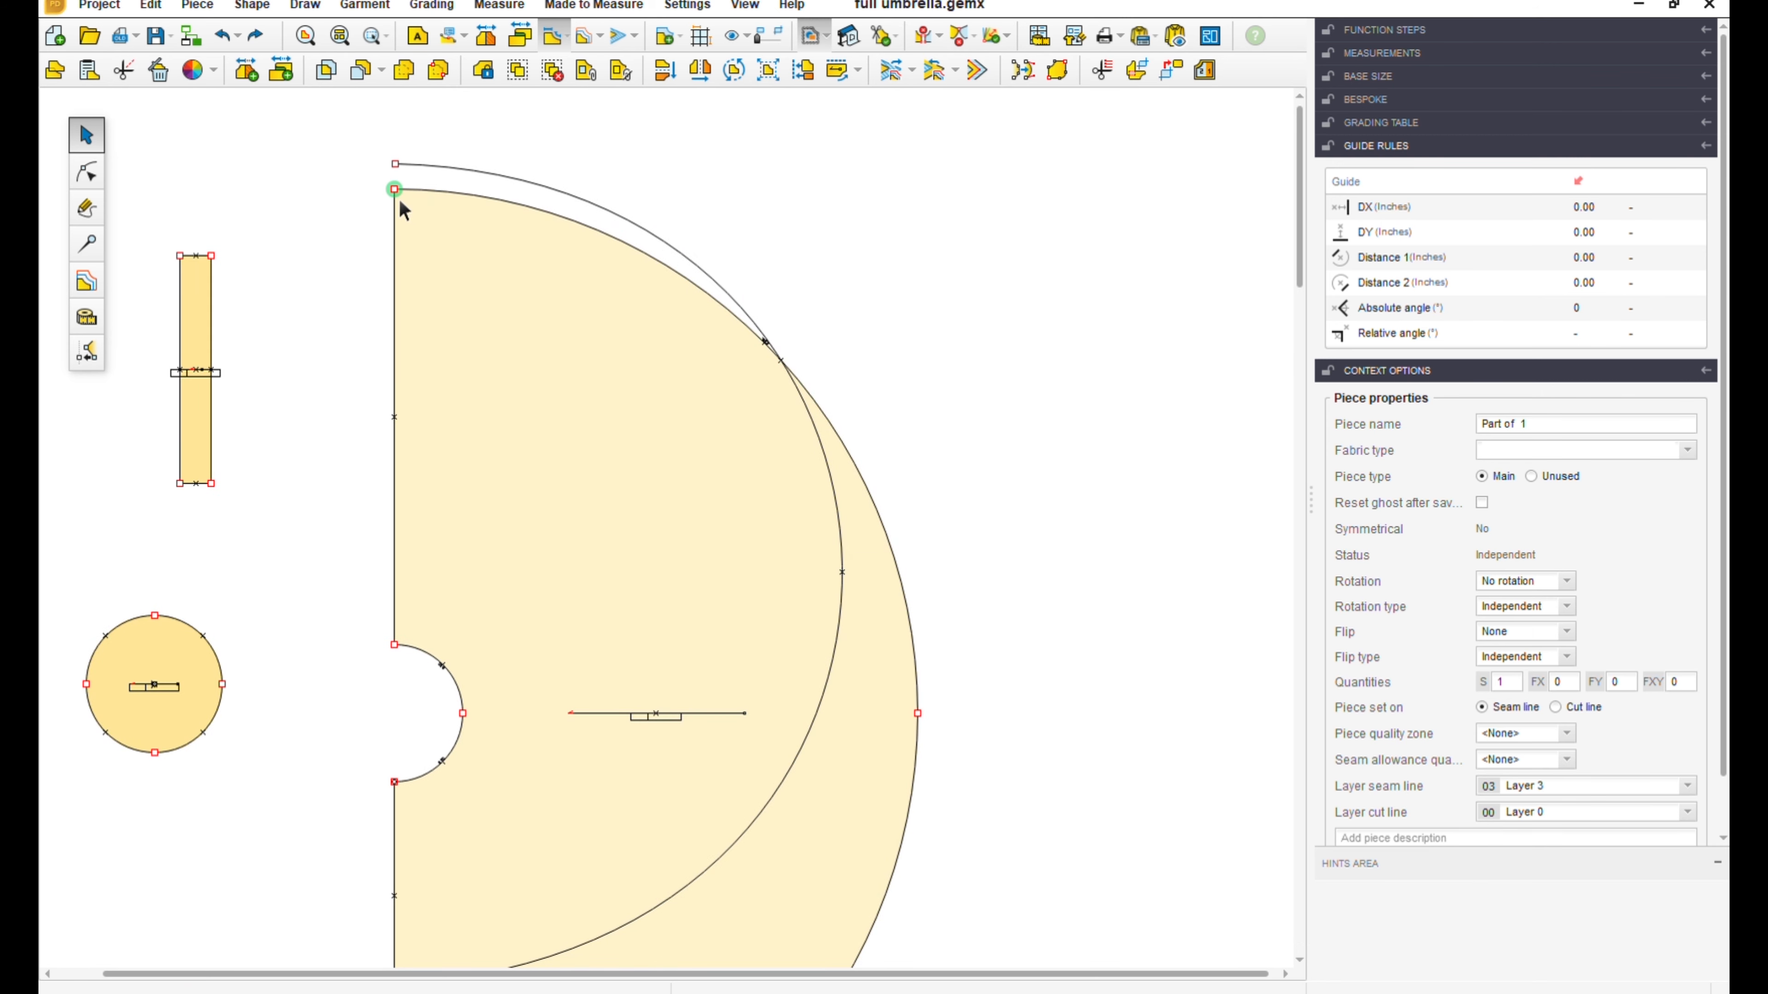
{"action": "left_click_drag", "start_coordinate": [401, 203], "coordinate": [400, 173]}
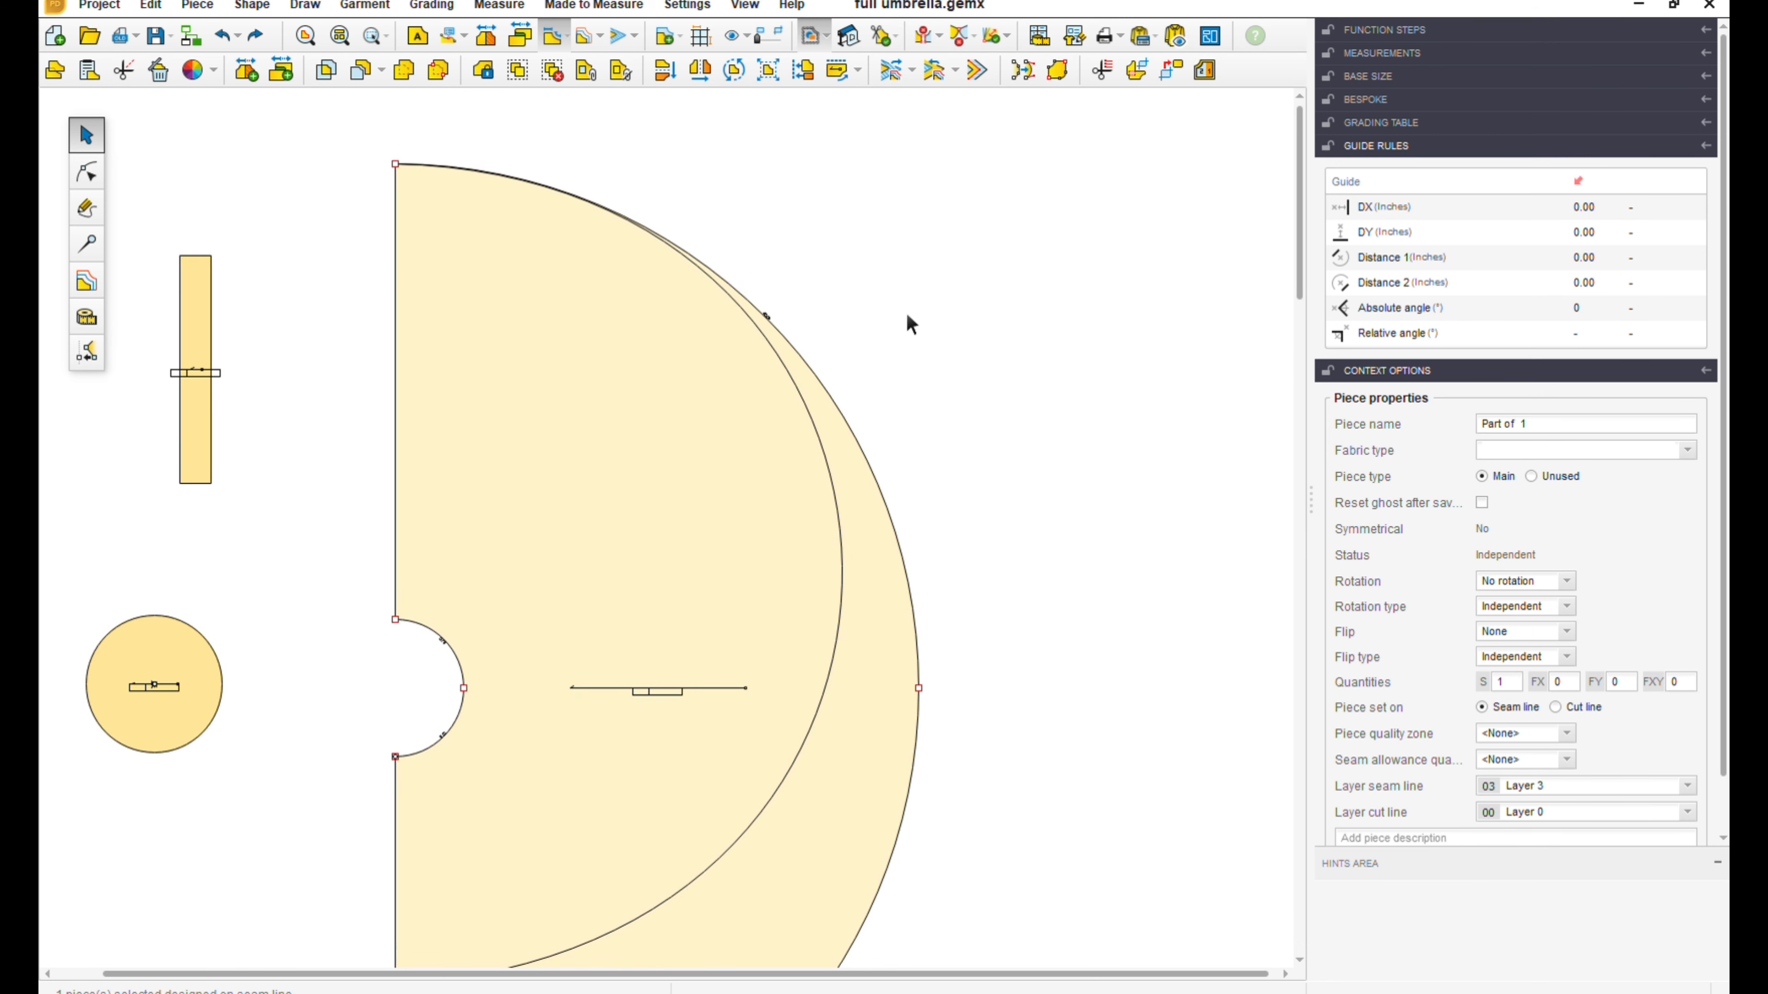
{"action": "scroll", "coordinate": [900, 306], "scroll_direction": "down", "scroll_amount": 2}
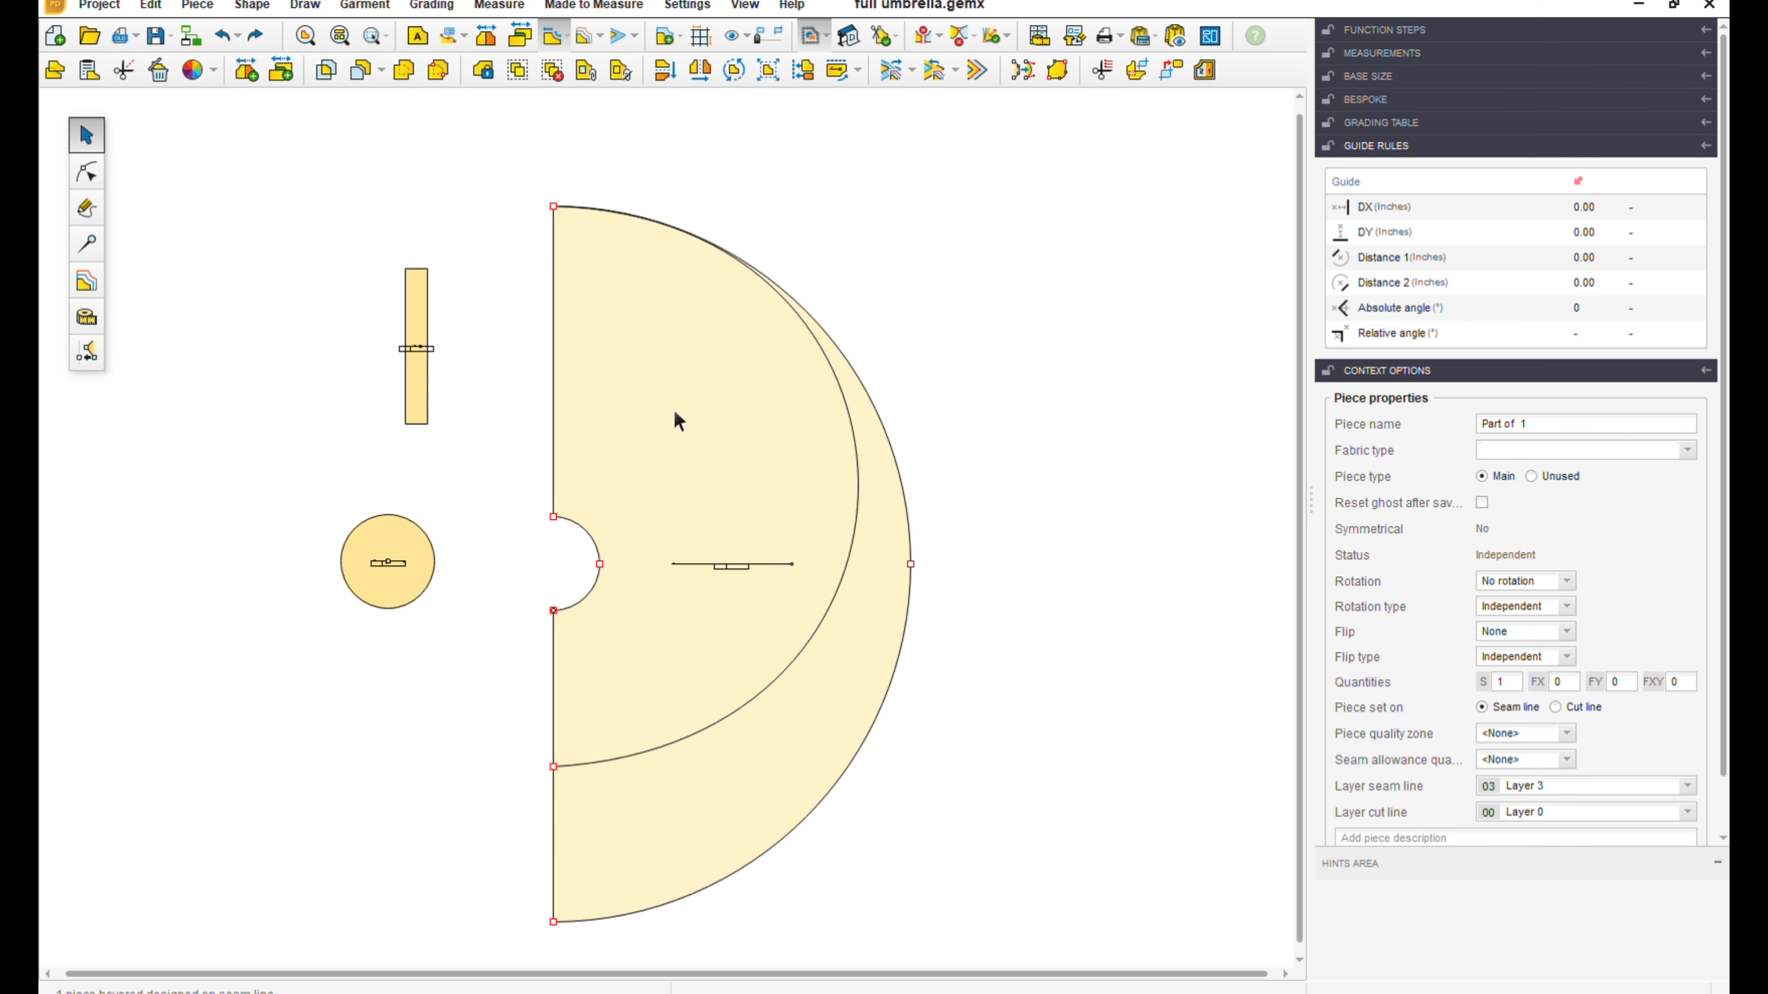
- Attach the curved hemline to the half-circle skirt piece, and reposition the piece to check that the curve moves with it
{"action": "left_click_drag", "start_coordinate": [493, 173], "coordinate": [963, 958]}
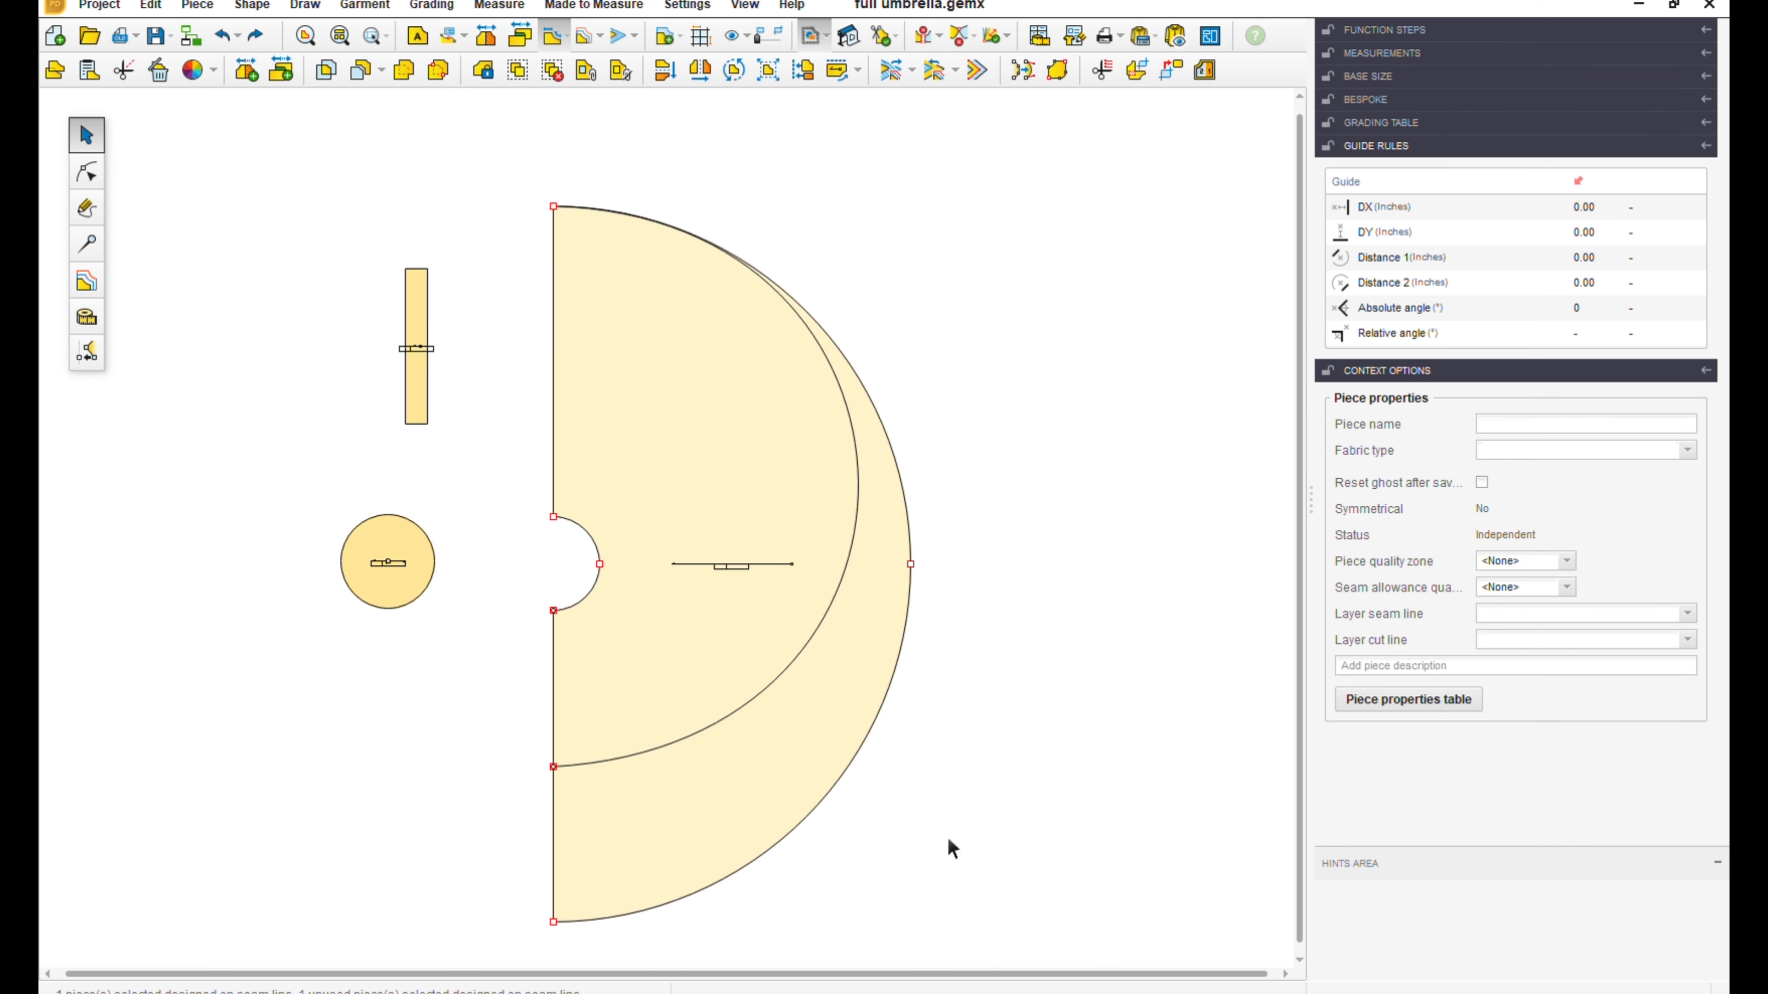
{"action": "left_click", "coordinate": [587, 72]}
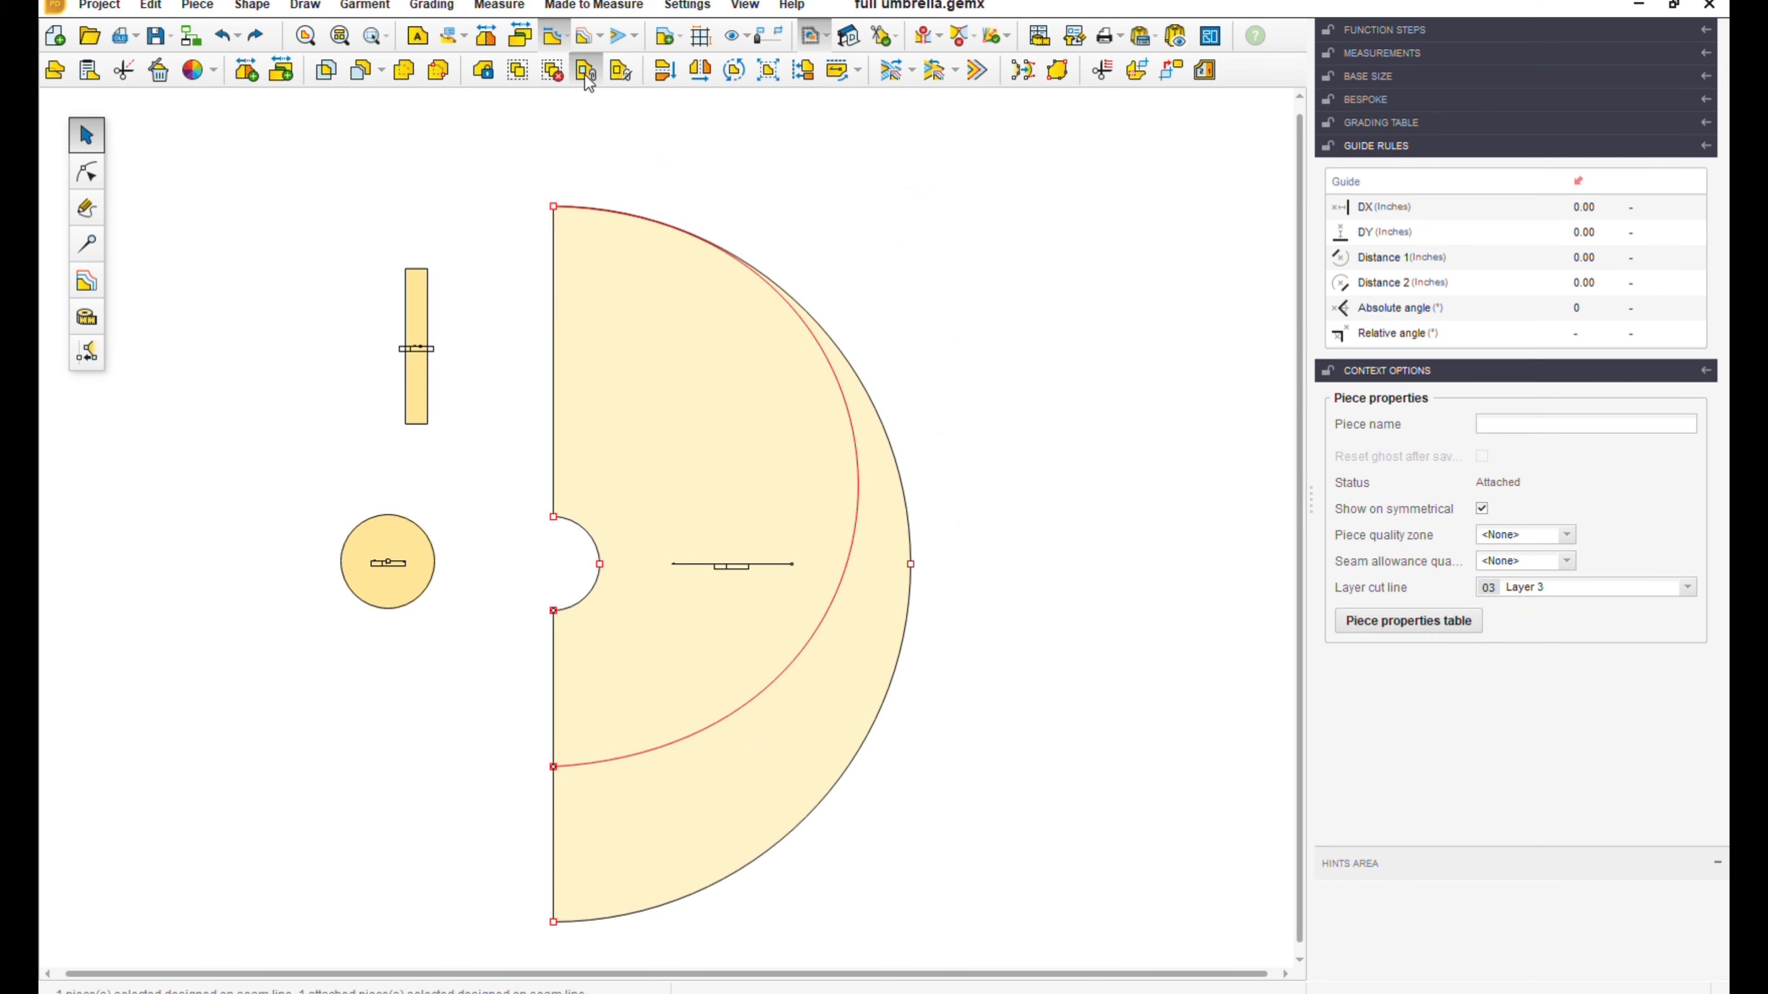
{"action": "left_click_drag", "start_coordinate": [883, 640], "coordinate": [826, 536]}
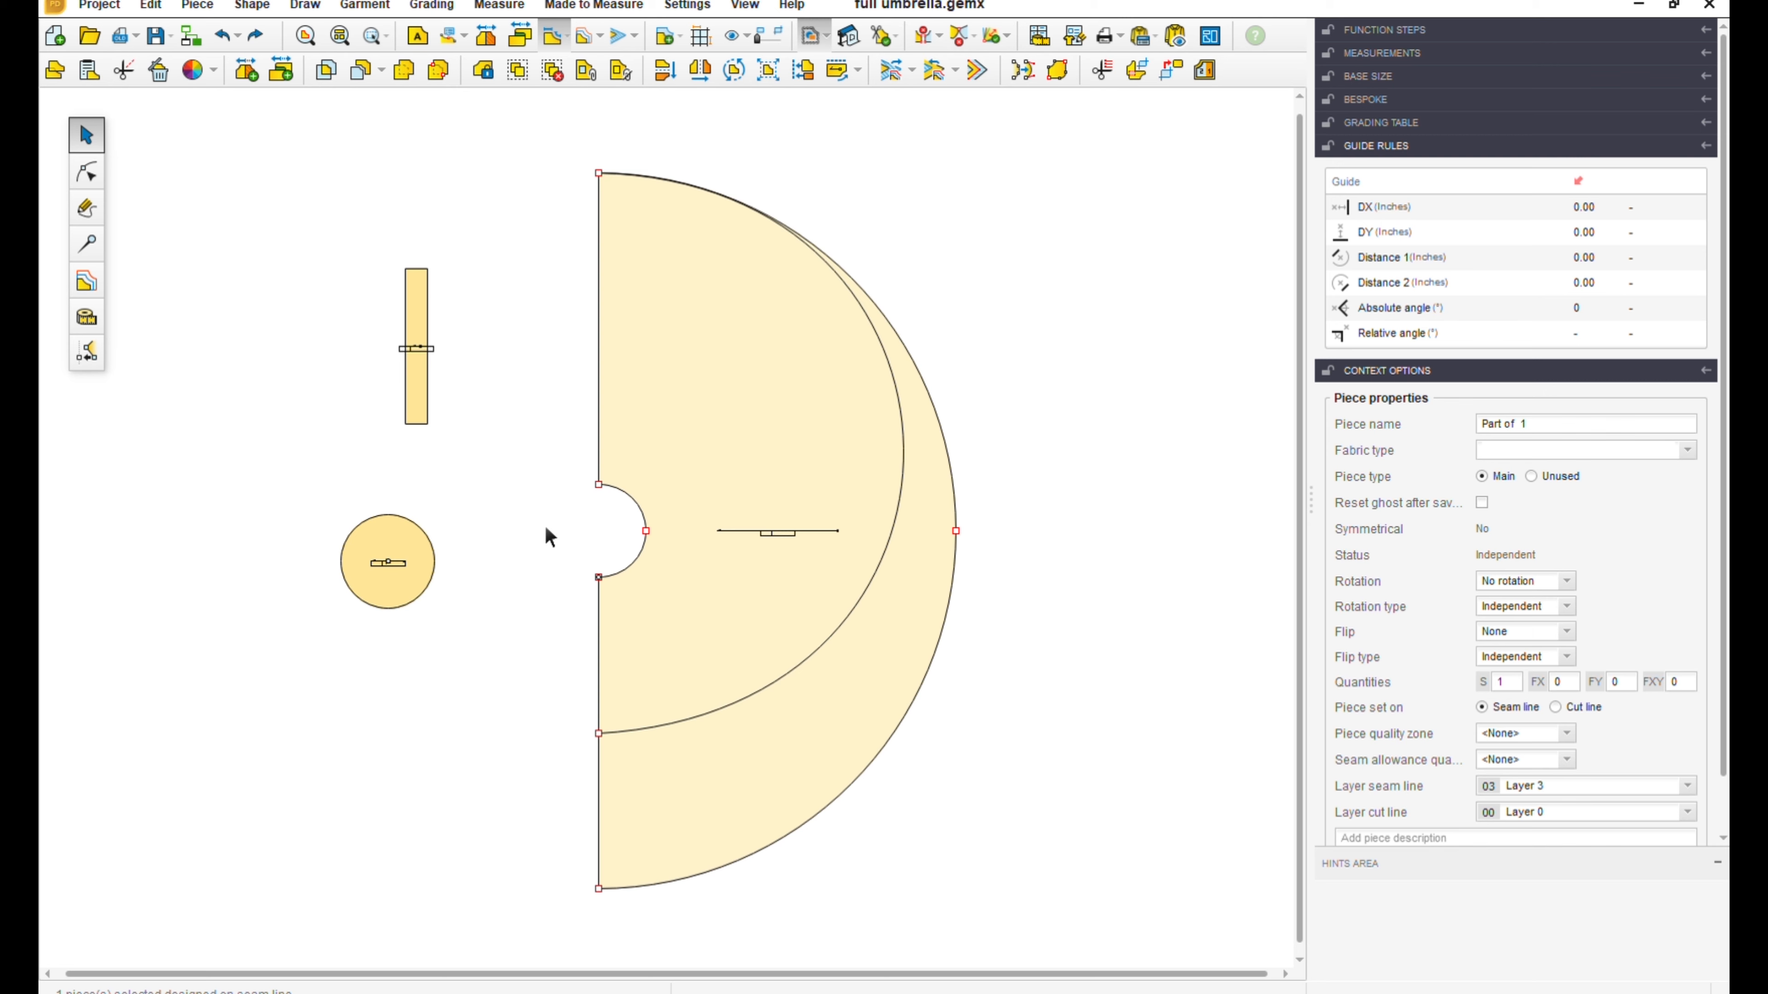
- Start creating a linked piece from the half-circle skirt, using the inner surface bounded by the curved hemline
{"action": "left_click", "coordinate": [746, 476]}
{"action": "left_click", "coordinate": [1139, 75]}
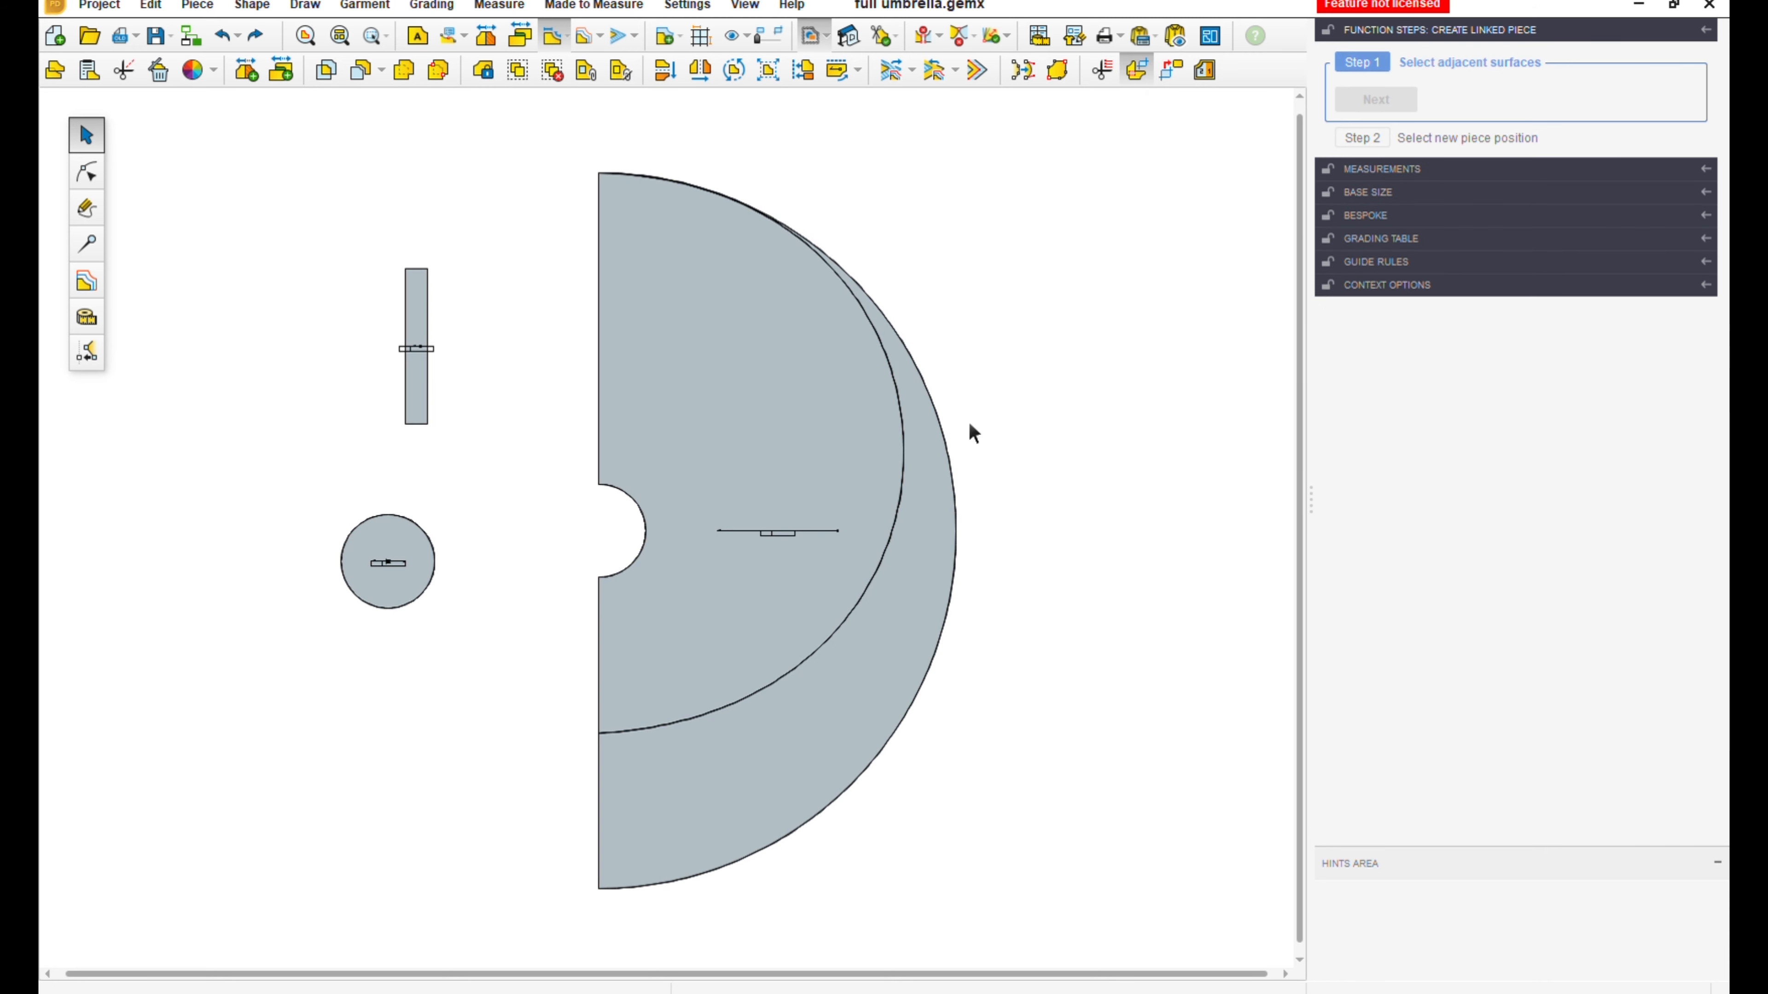
{"action": "left_click", "coordinate": [772, 478]}
{"action": "left_click_drag", "start_coordinate": [773, 479], "coordinate": [1143, 537]}
{"action": "left_click", "coordinate": [782, 481]}
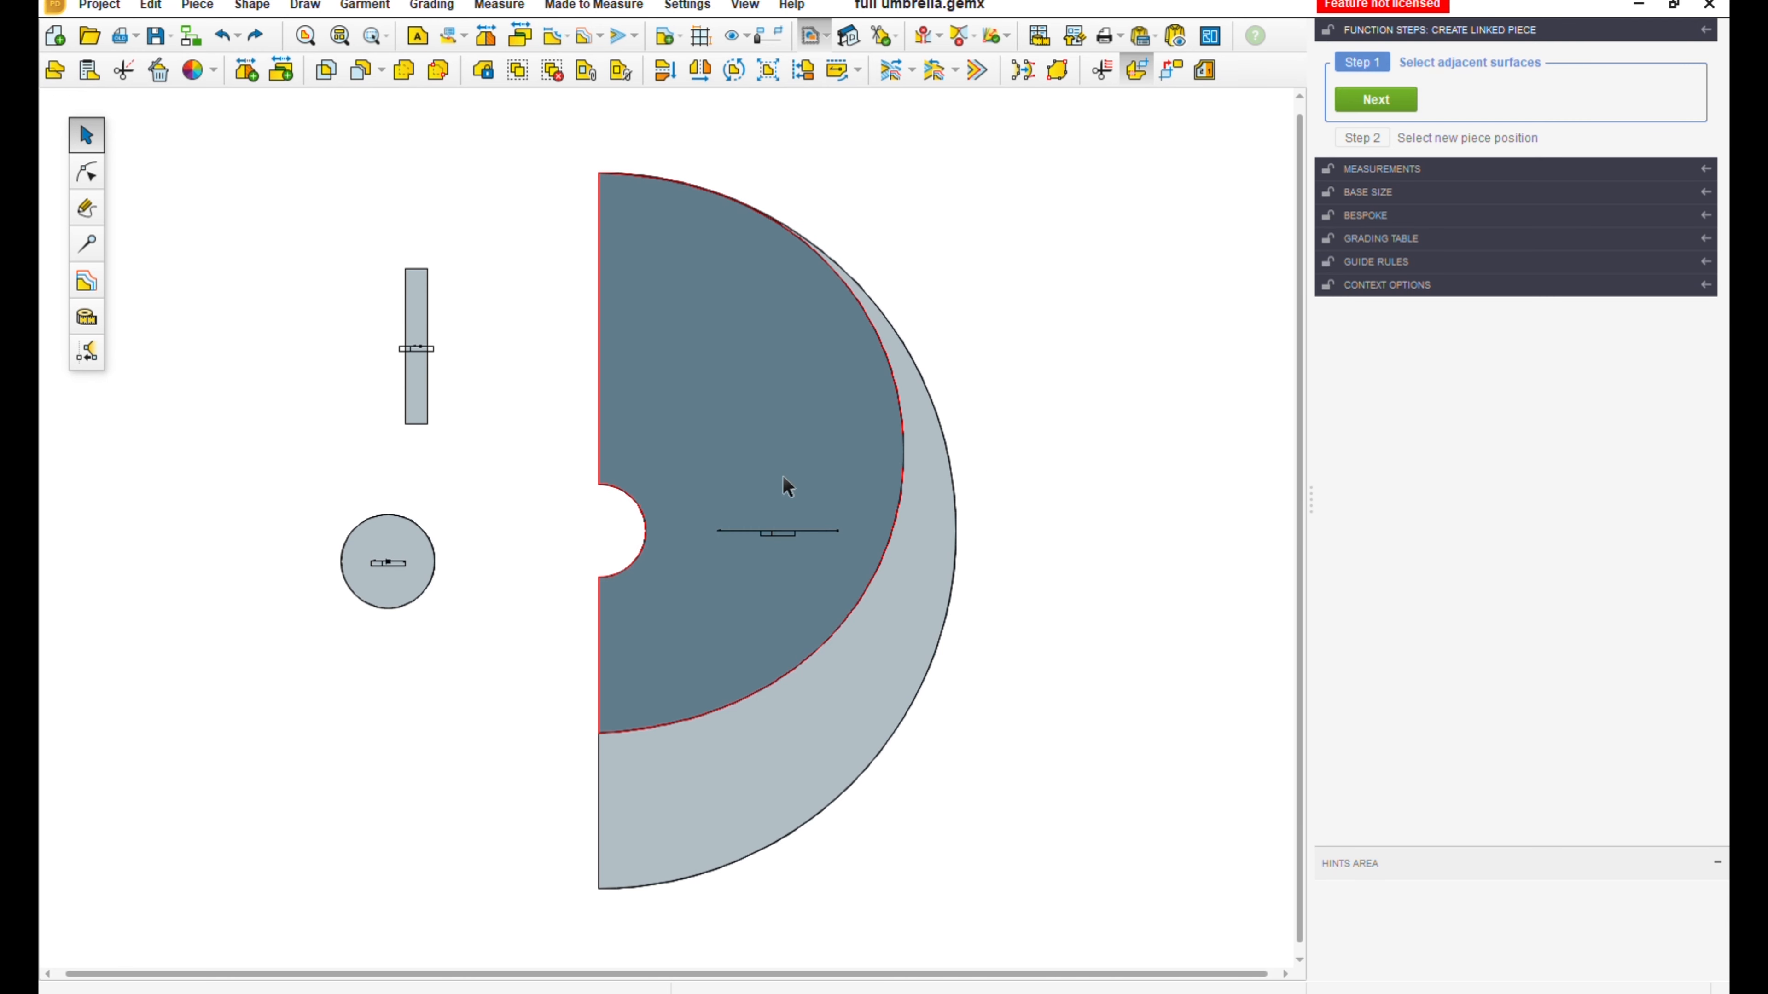
{"action": "left_click", "coordinate": [1373, 103]}
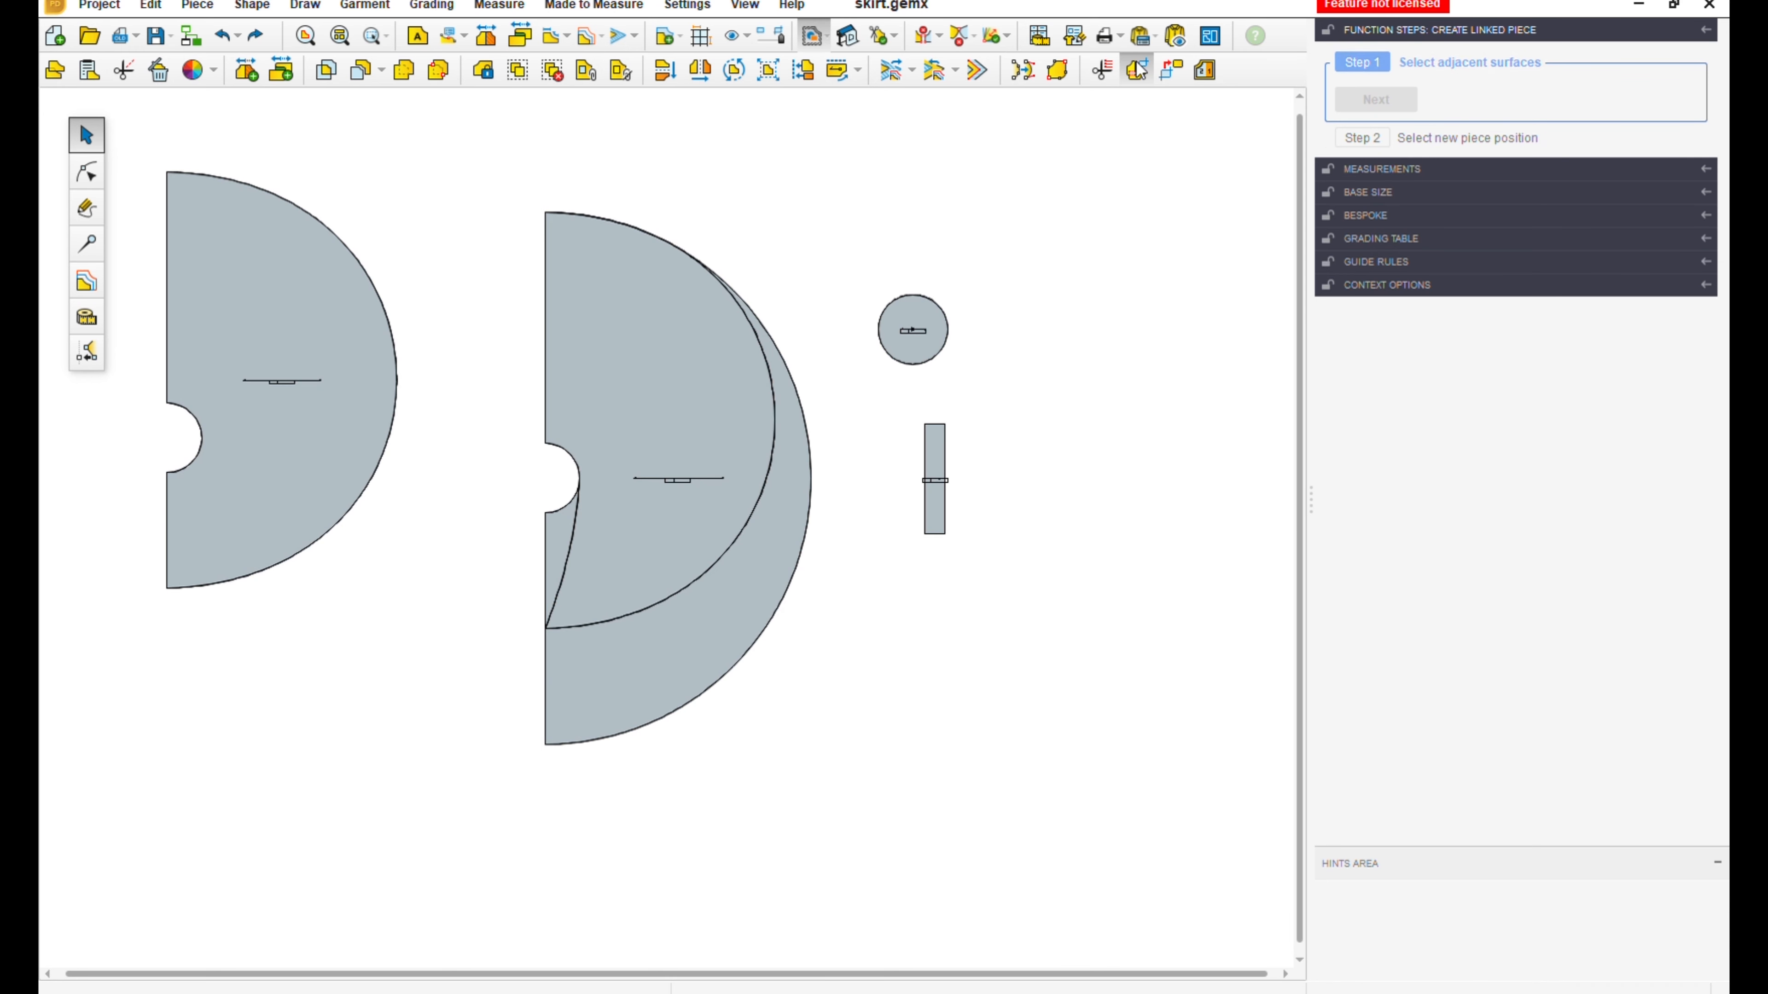
- In the skirt.gemx pattern, create a linked piece from the large surface inside the curved lines, placing it below the separate smaller skirt piece
{"action": "left_click", "coordinate": [688, 456]}
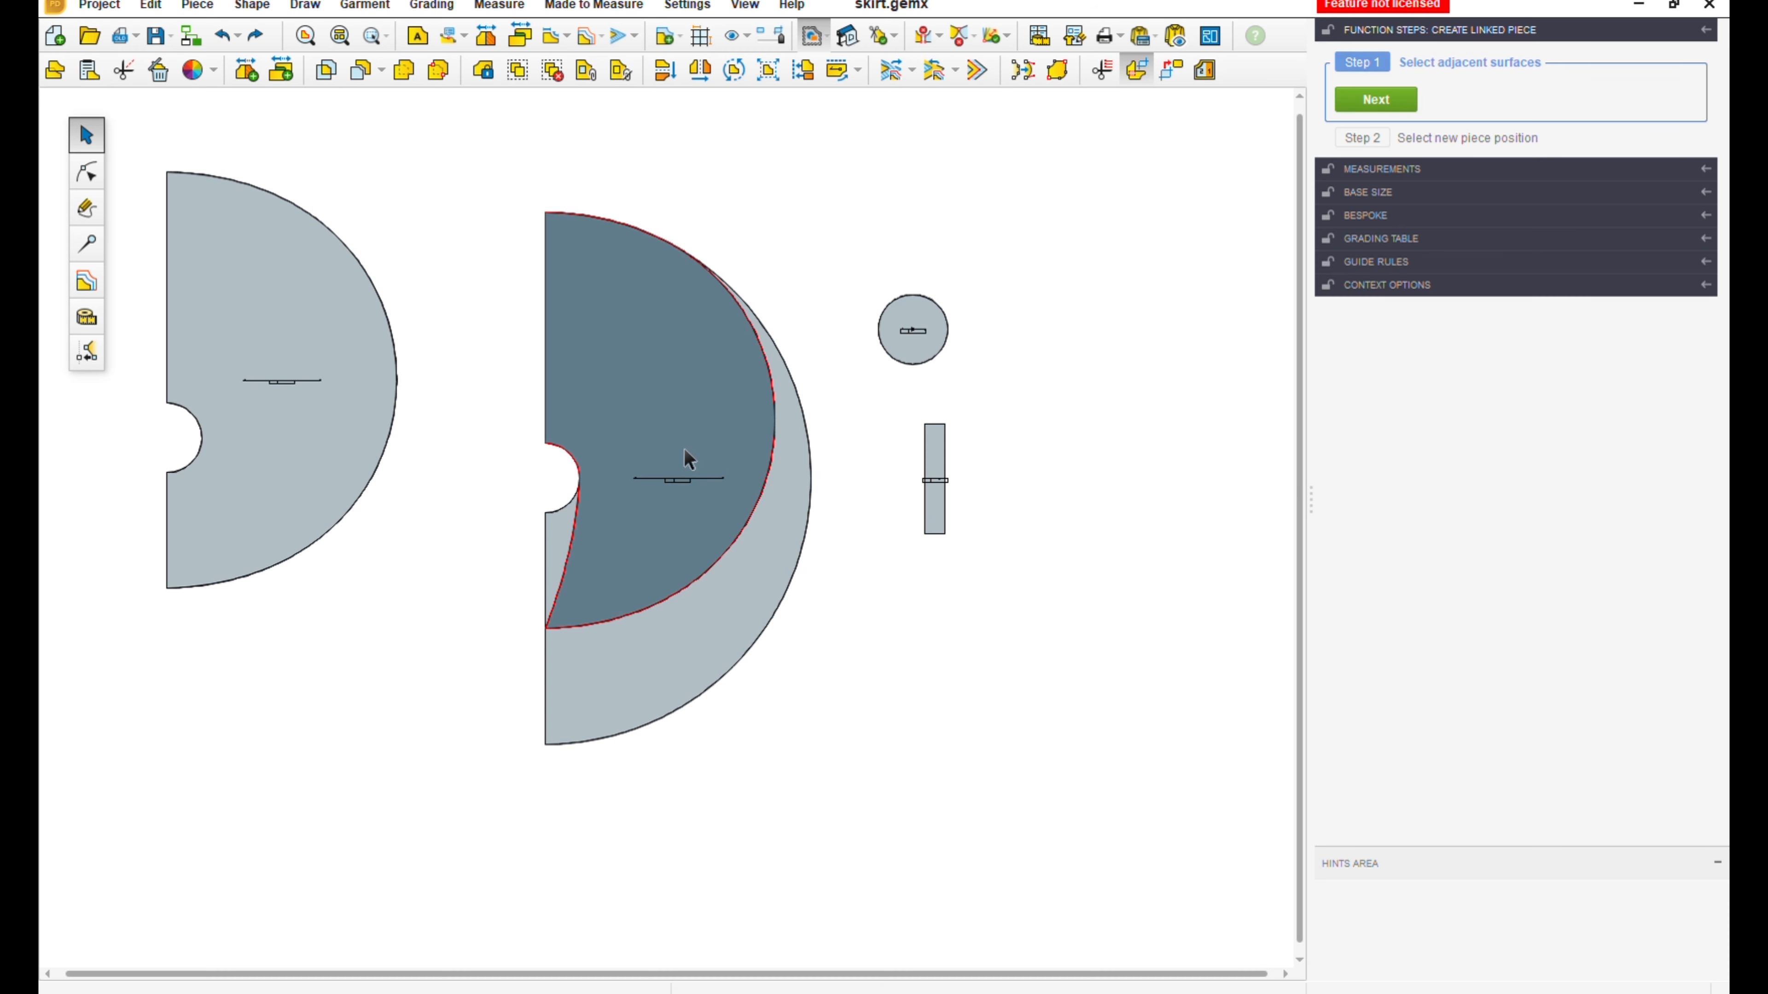
{"action": "left_click", "coordinate": [1368, 101]}
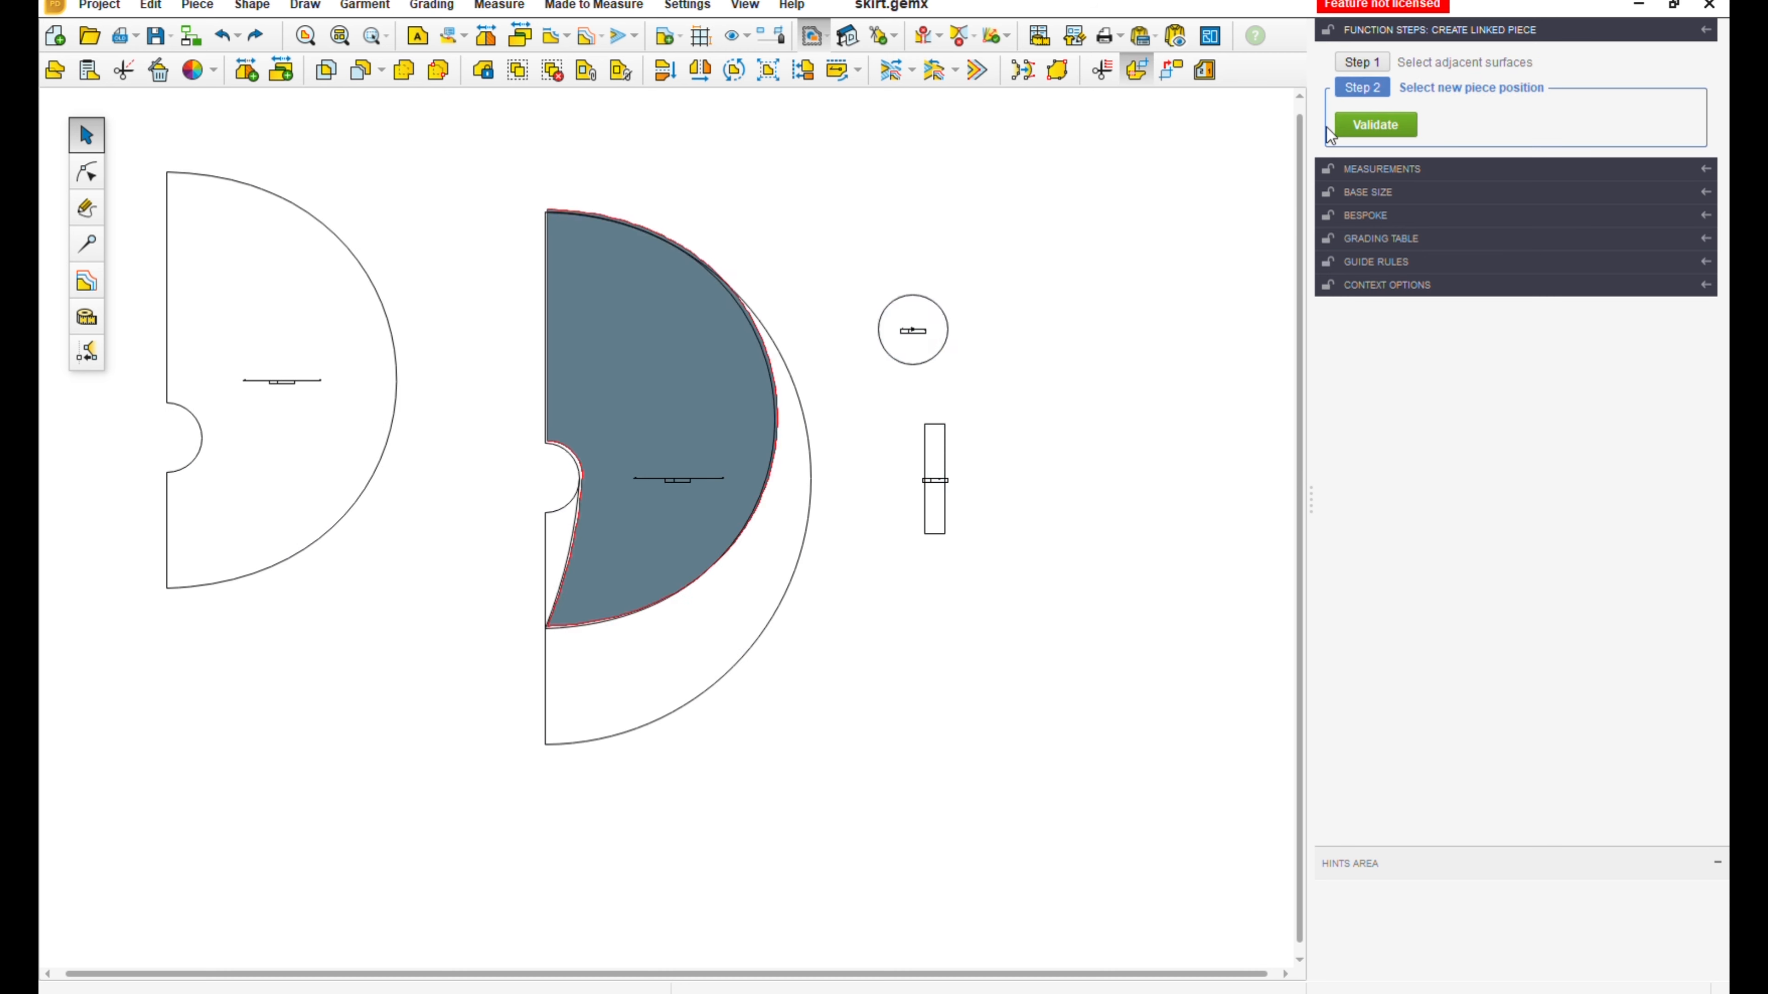
{"action": "left_click", "coordinate": [388, 761]}
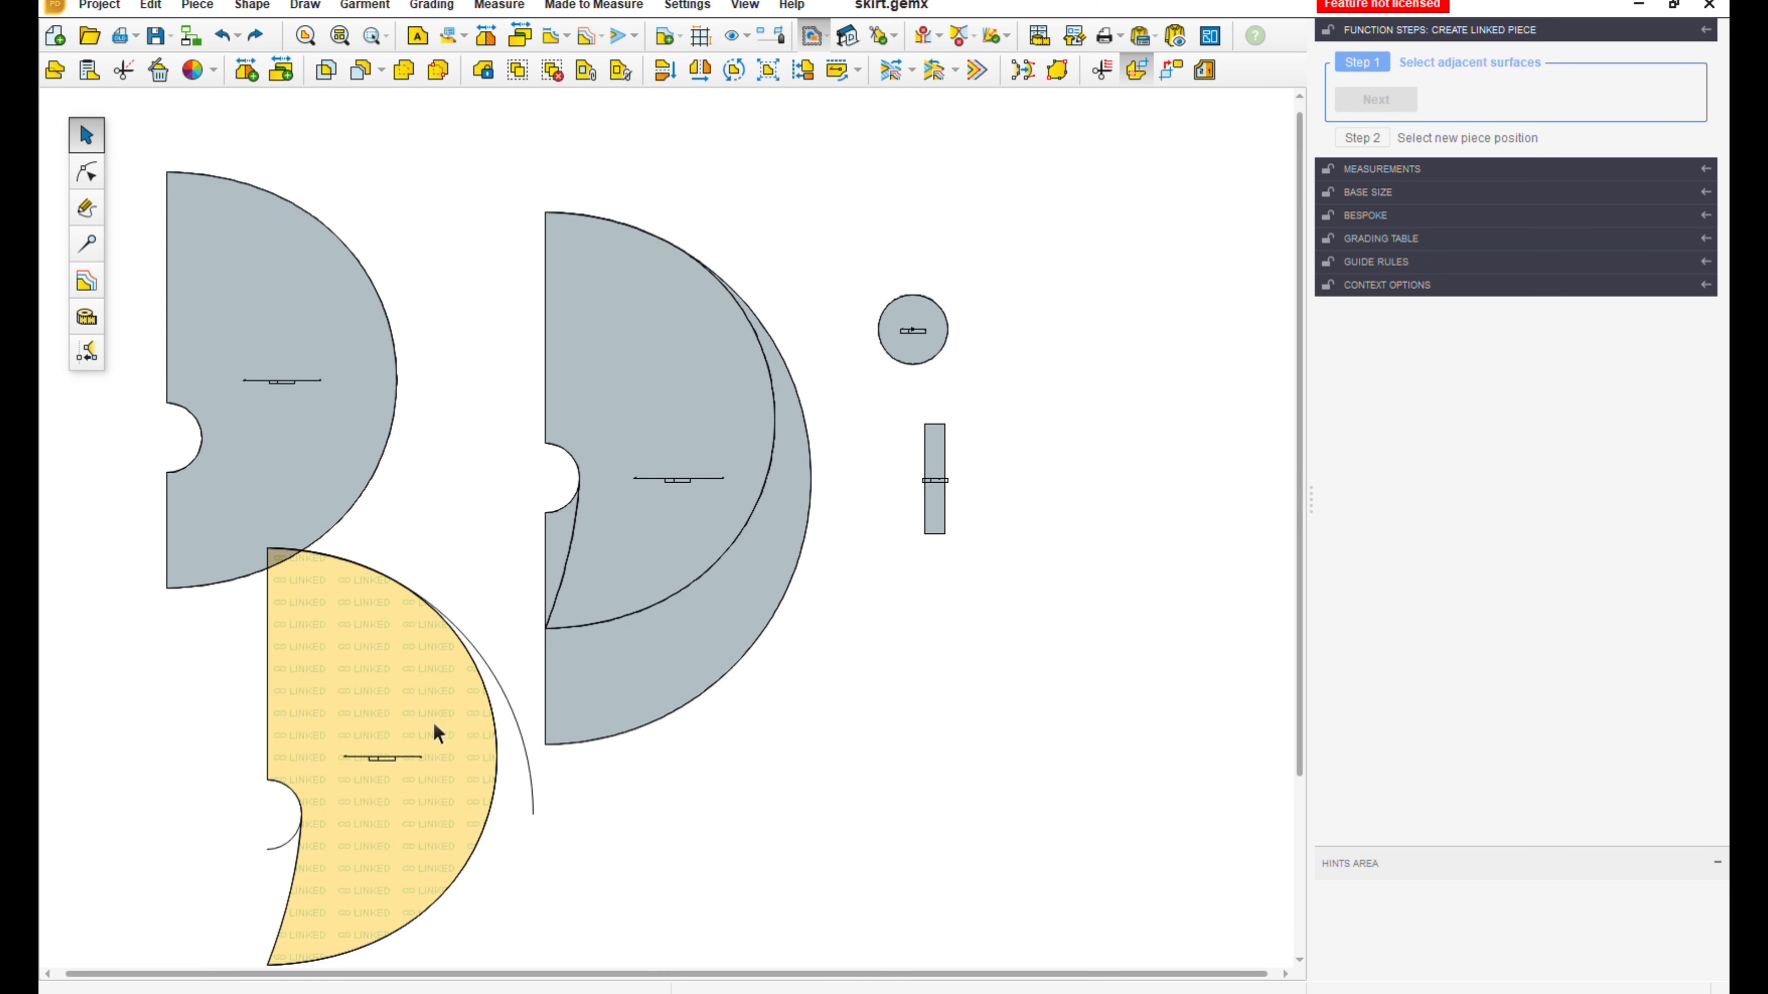
- Move the smaller skirt piece up clear of the new linked piece, and shift the linked piece slightly so it sits beneath it
{"action": "scroll", "coordinate": [457, 612], "scroll_direction": "down", "scroll_amount": 2}
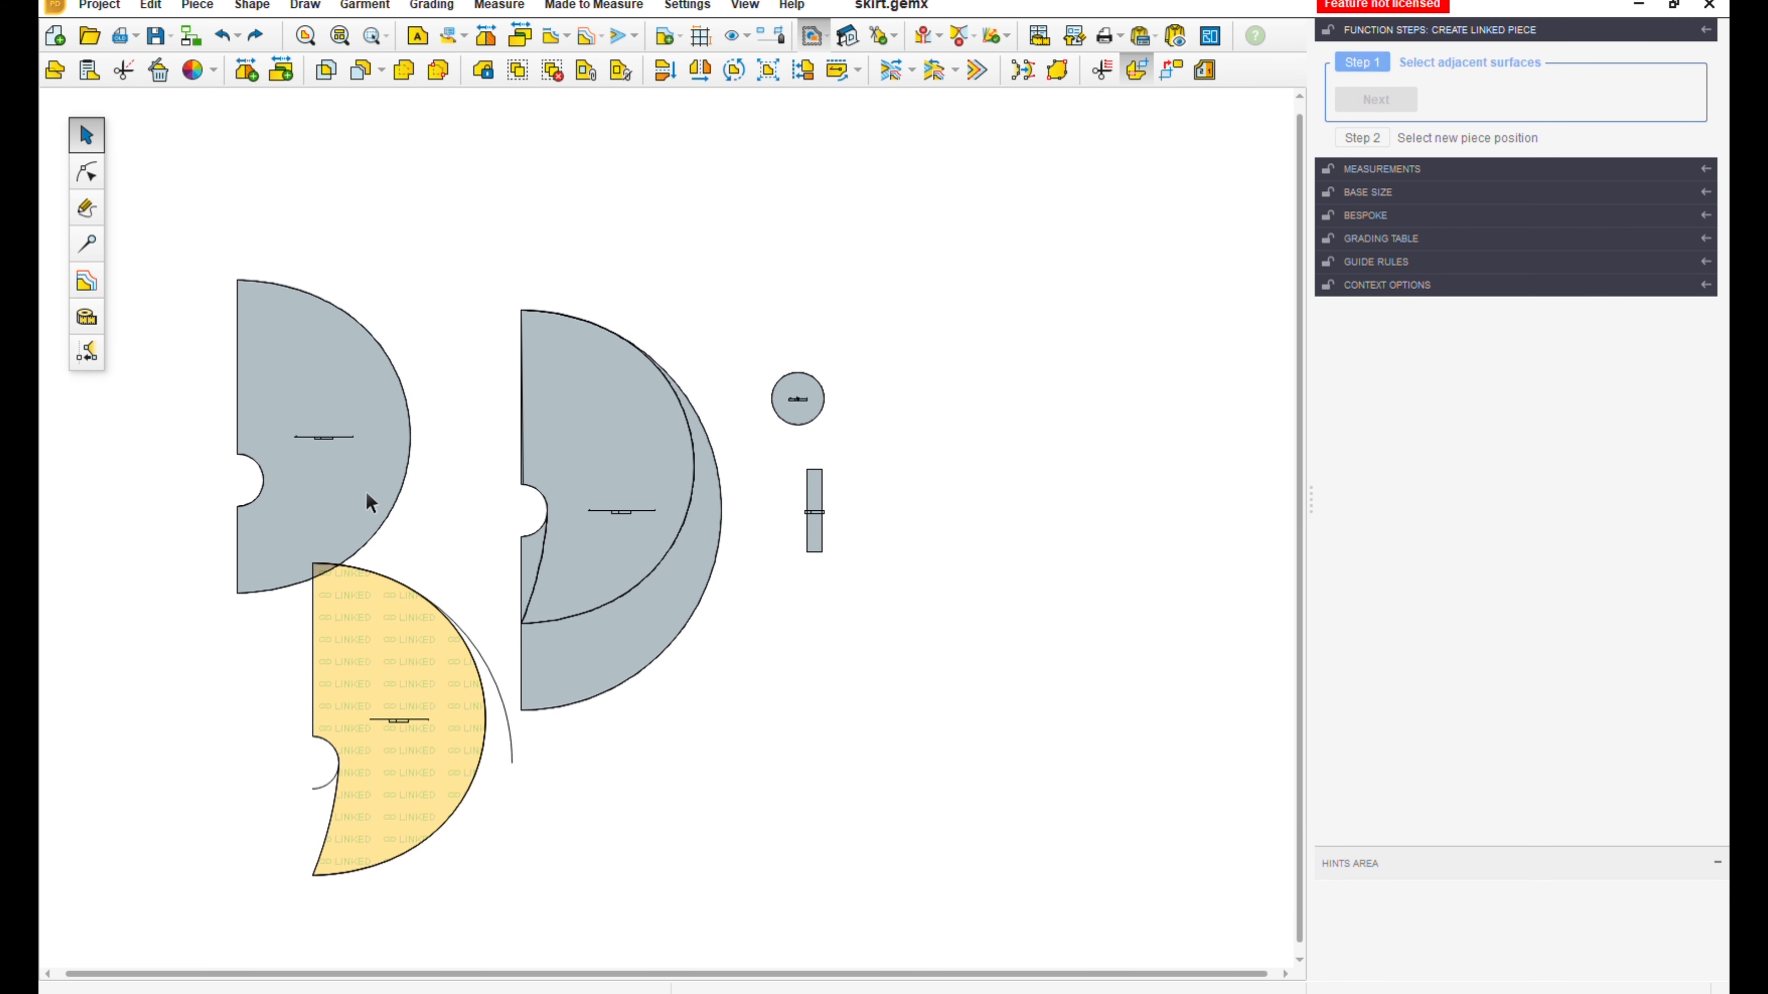
{"action": "left_click_drag", "start_coordinate": [364, 486], "coordinate": [429, 394]}
{"action": "key", "text": "Escape"}
{"action": "left_click", "coordinate": [381, 644]}
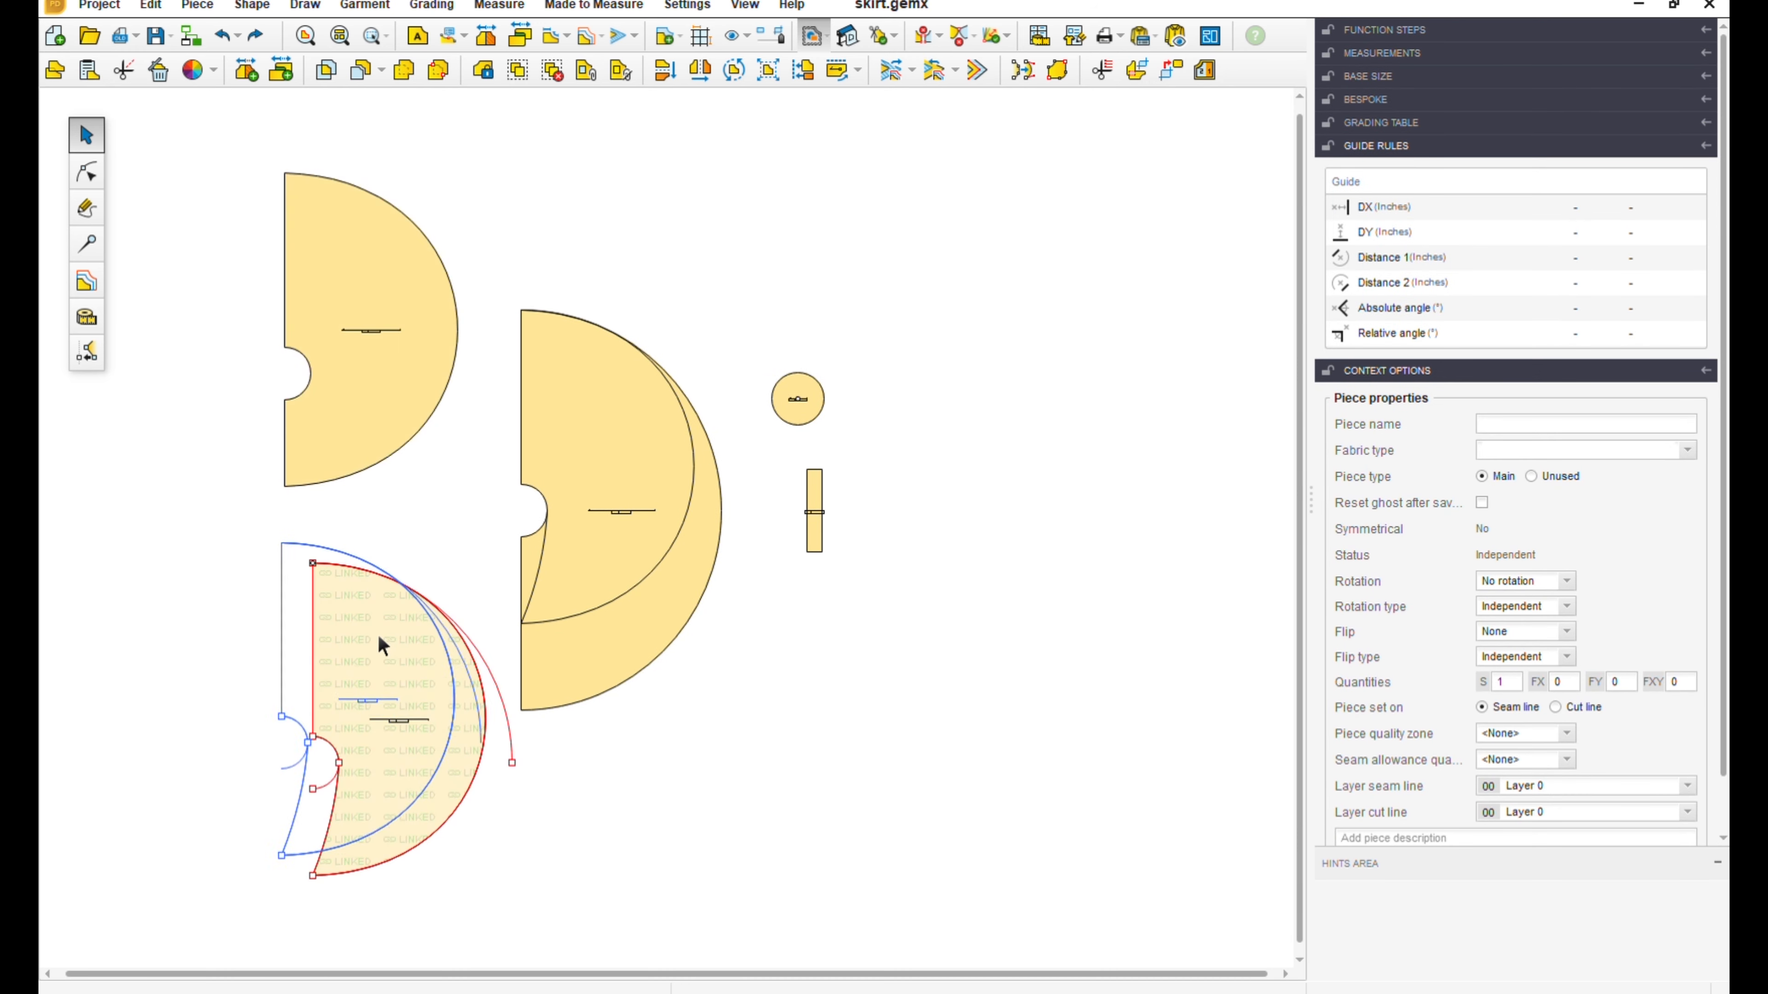
{"action": "left_click_drag", "start_coordinate": [378, 636], "coordinate": [370, 630]}
{"action": "scroll", "coordinate": [356, 625], "scroll_direction": "up", "scroll_amount": 2}
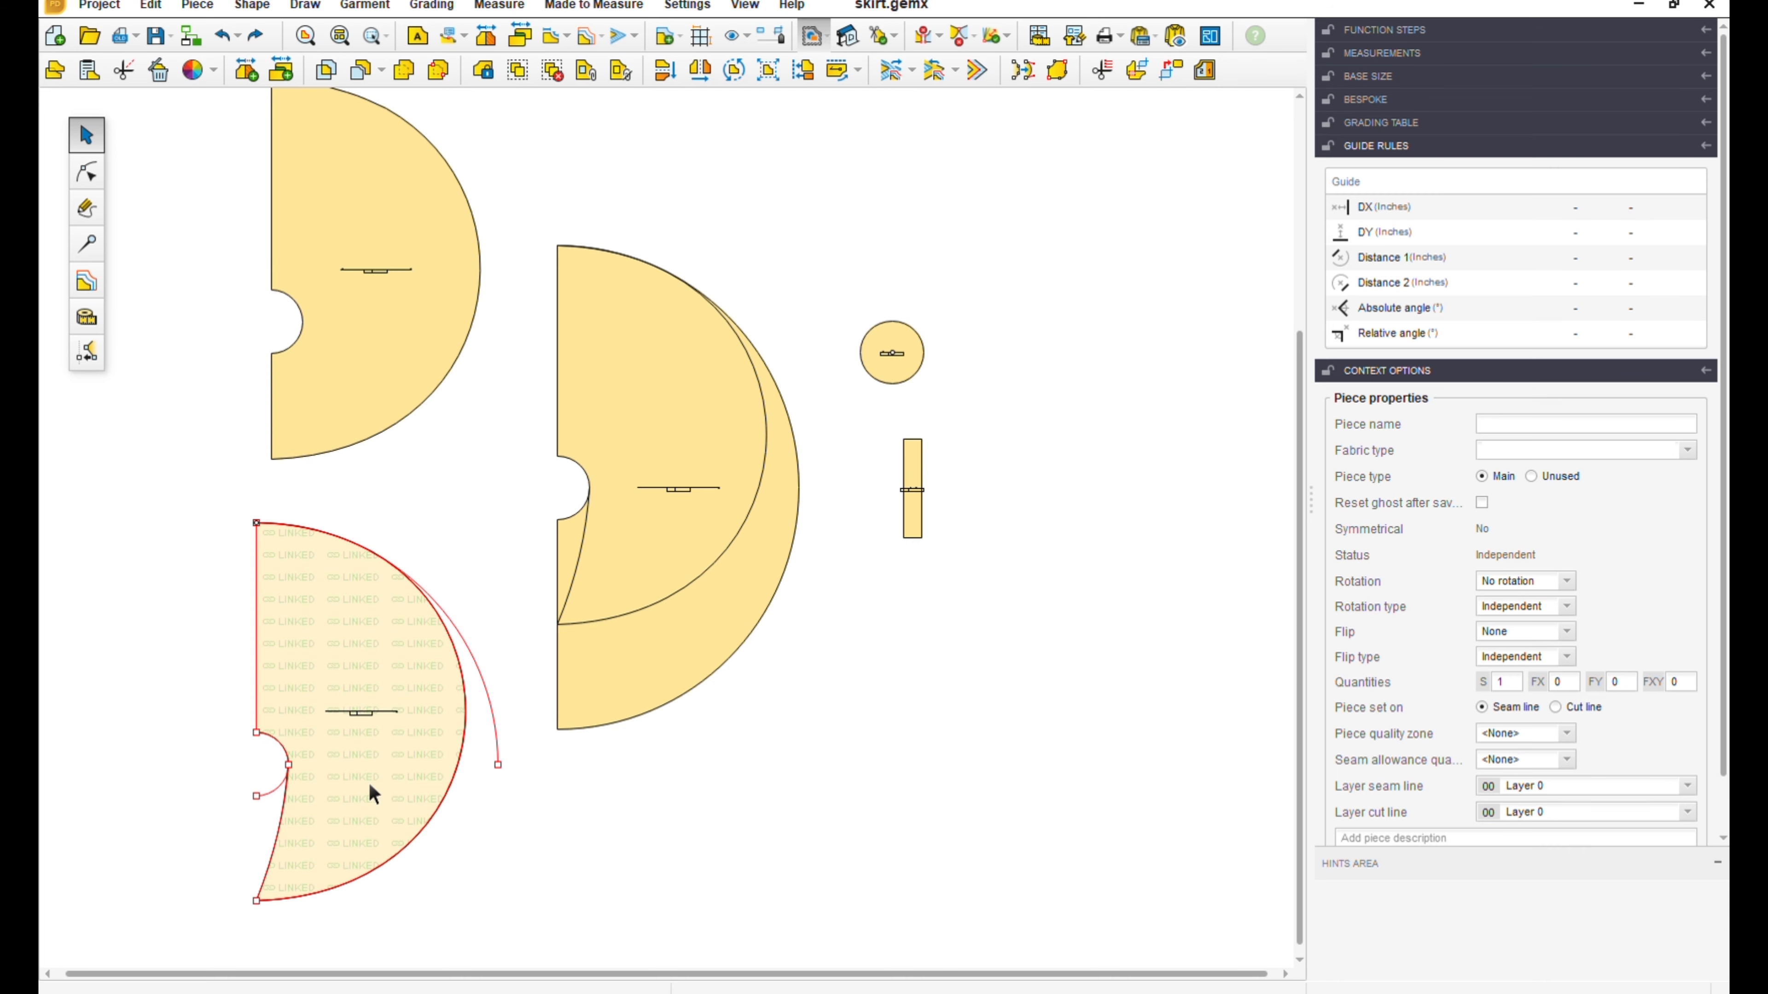
{"action": "scroll", "coordinate": [453, 741], "scroll_direction": "up", "scroll_amount": 2}
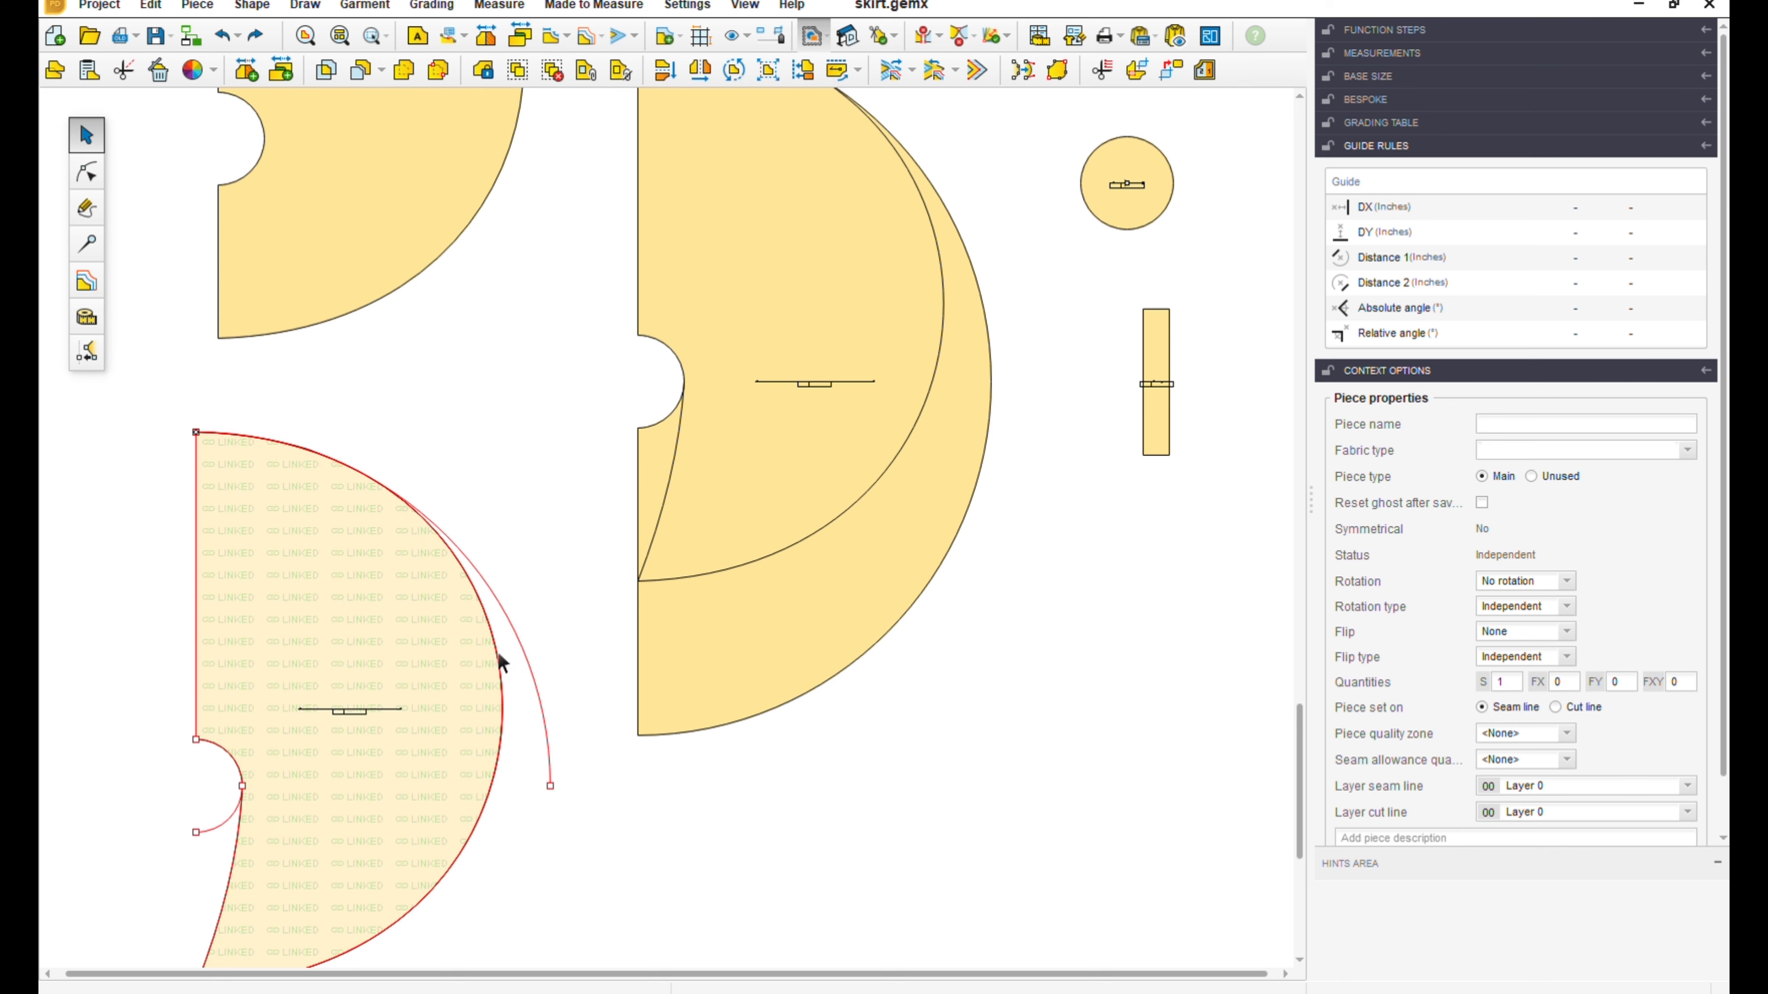
{"action": "scroll", "coordinate": [502, 662], "scroll_direction": "down", "scroll_amount": 1}
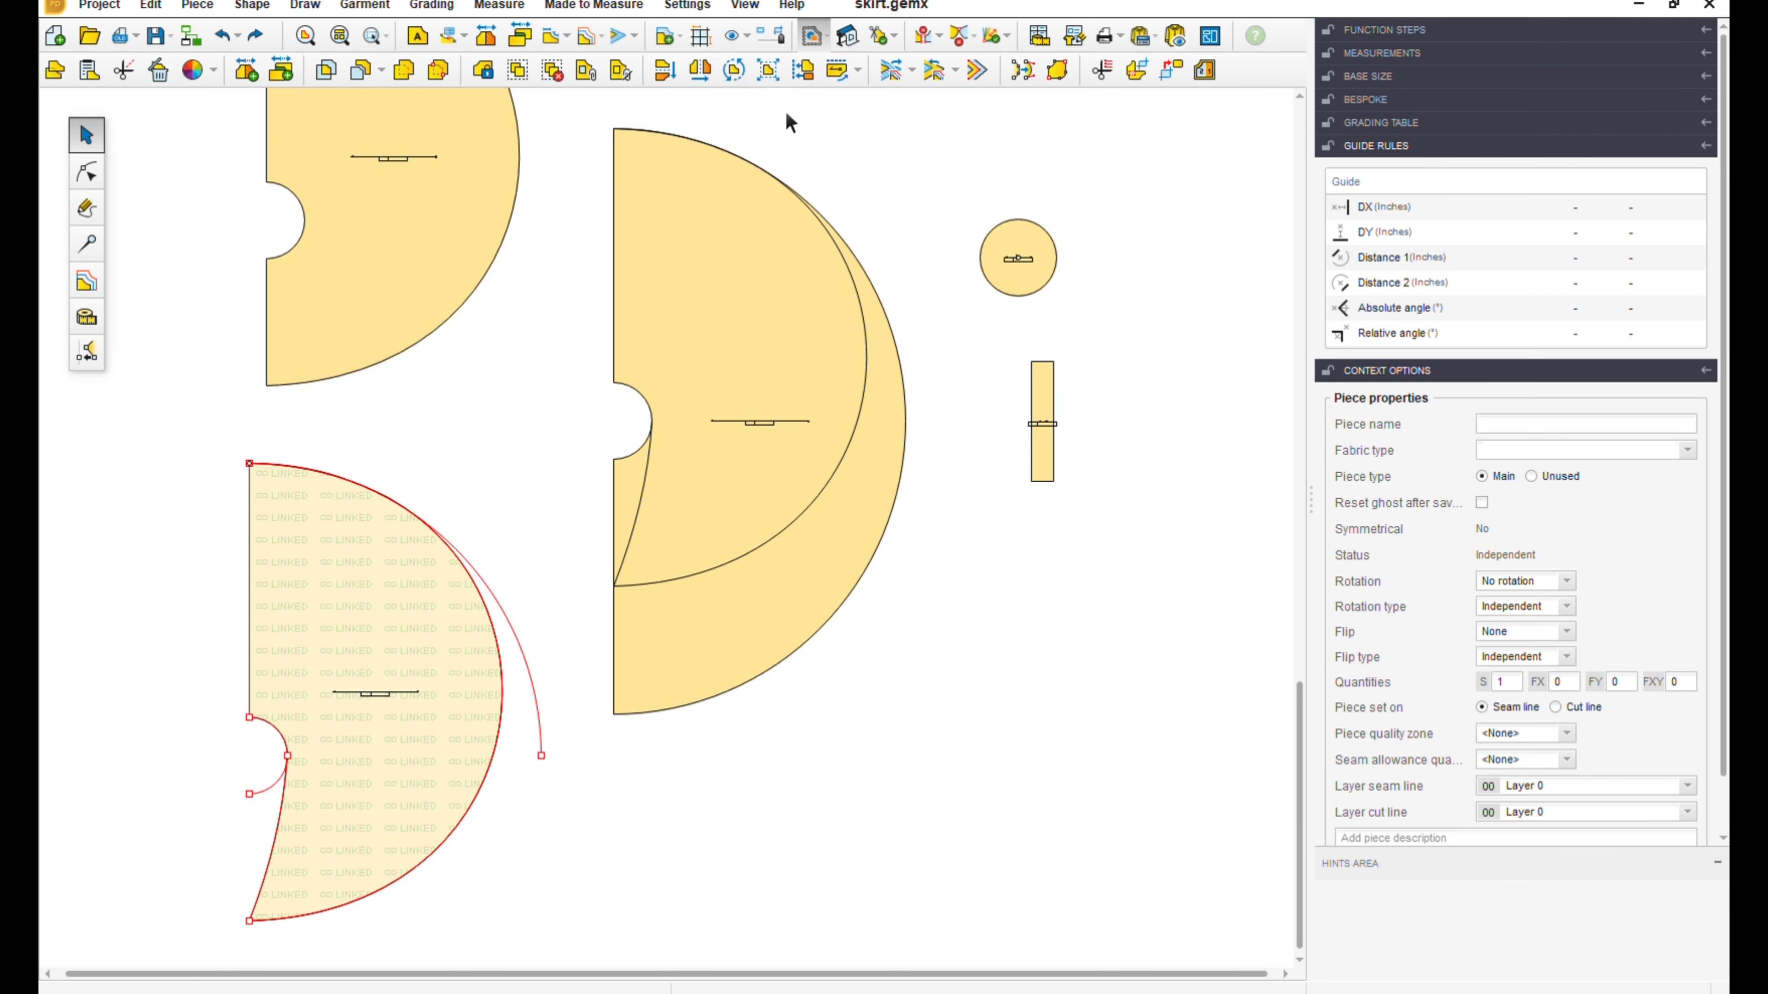
- Hide the leftover source lines around the new linked piece and unlink it from the original skirt pattern
{"action": "left_click", "coordinate": [782, 42]}
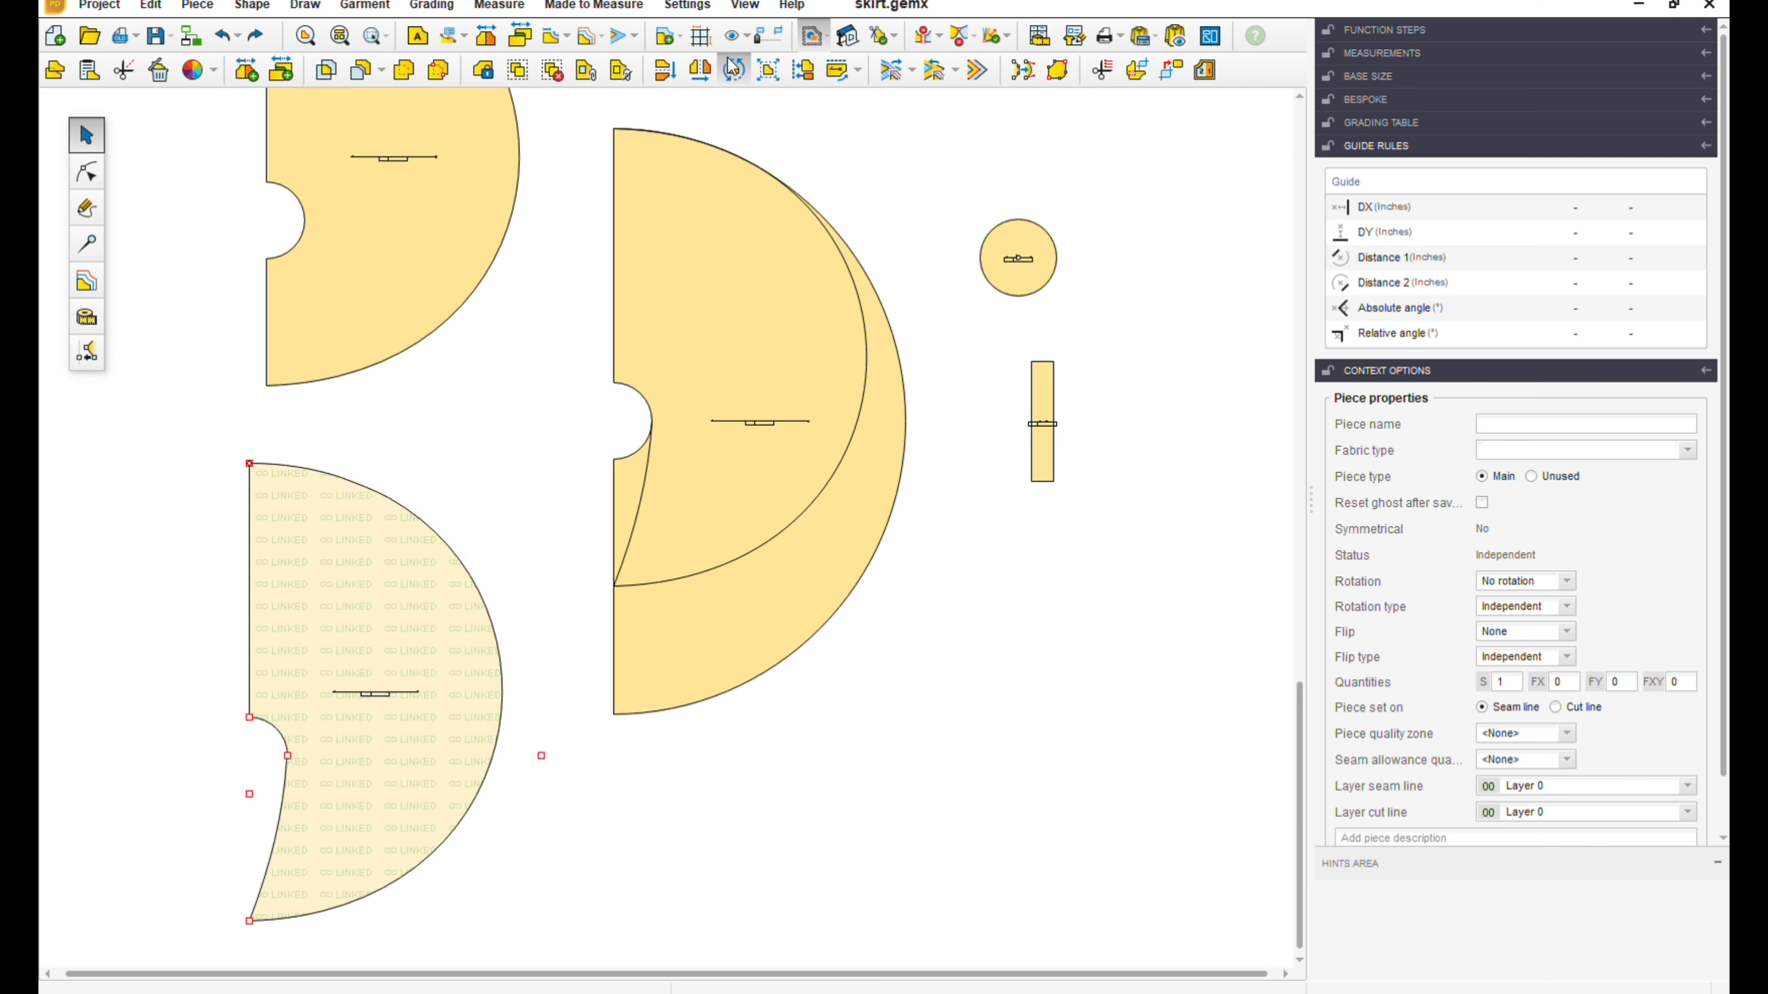
{"action": "left_click", "coordinate": [547, 599]}
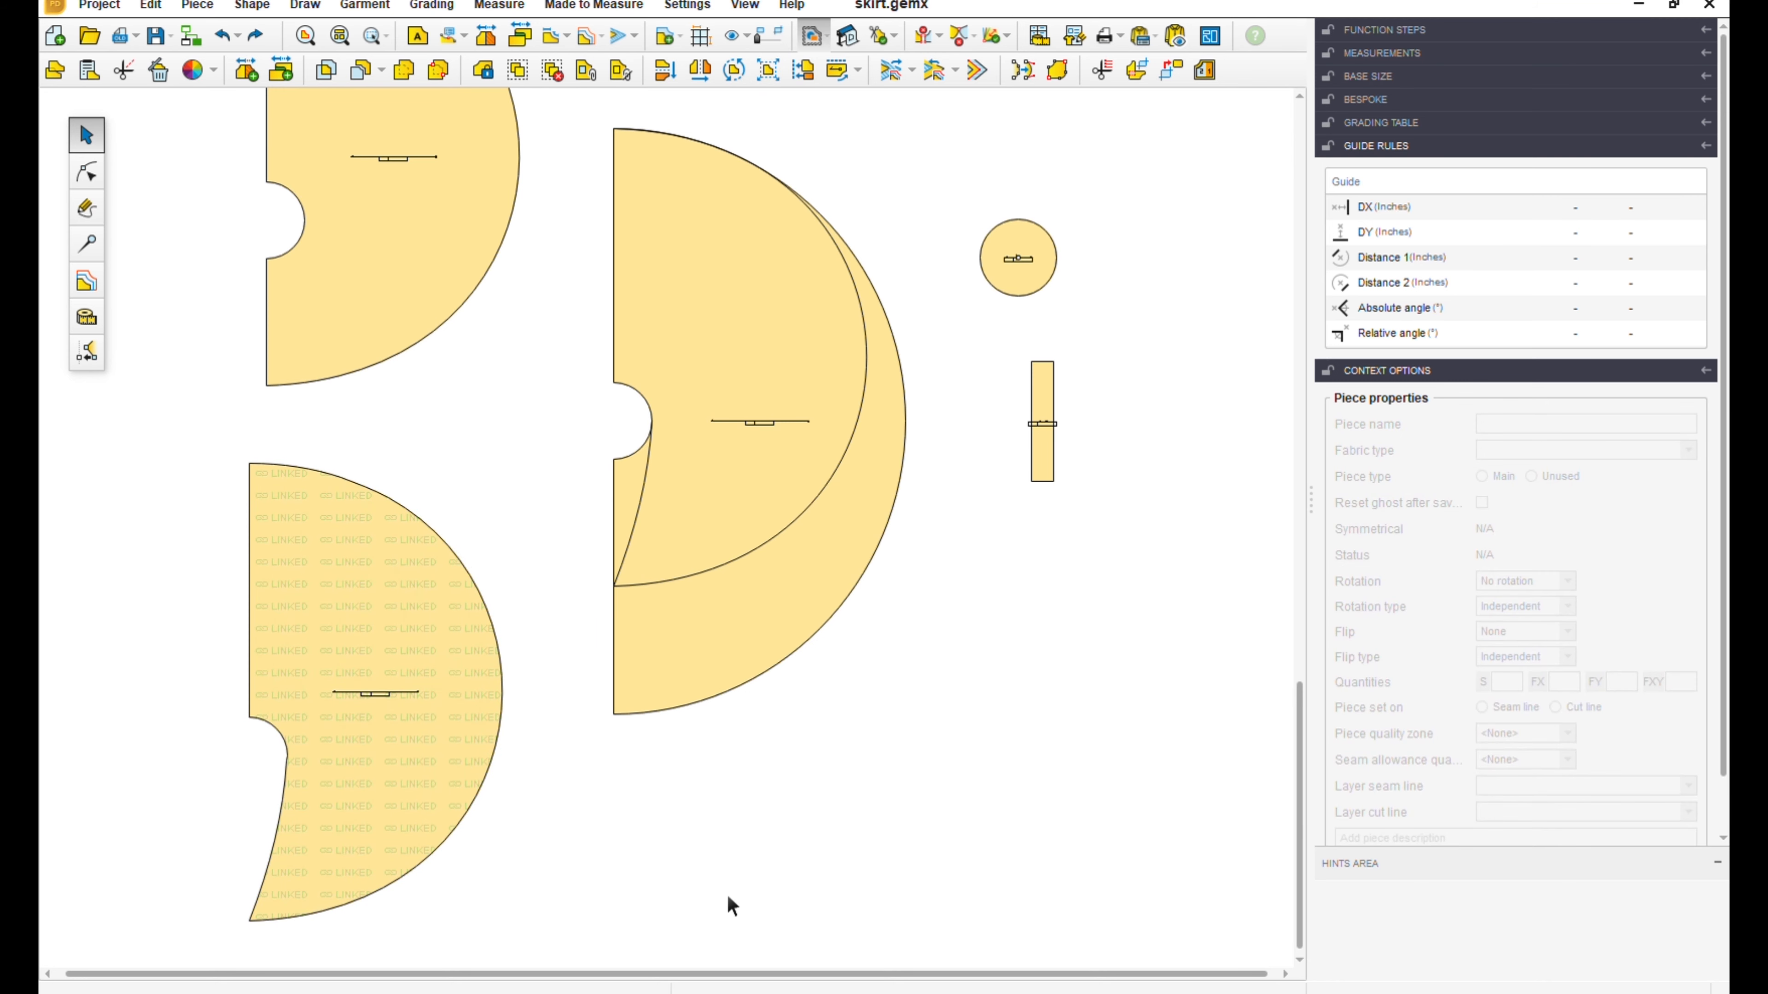
{"action": "left_click", "coordinate": [438, 649]}
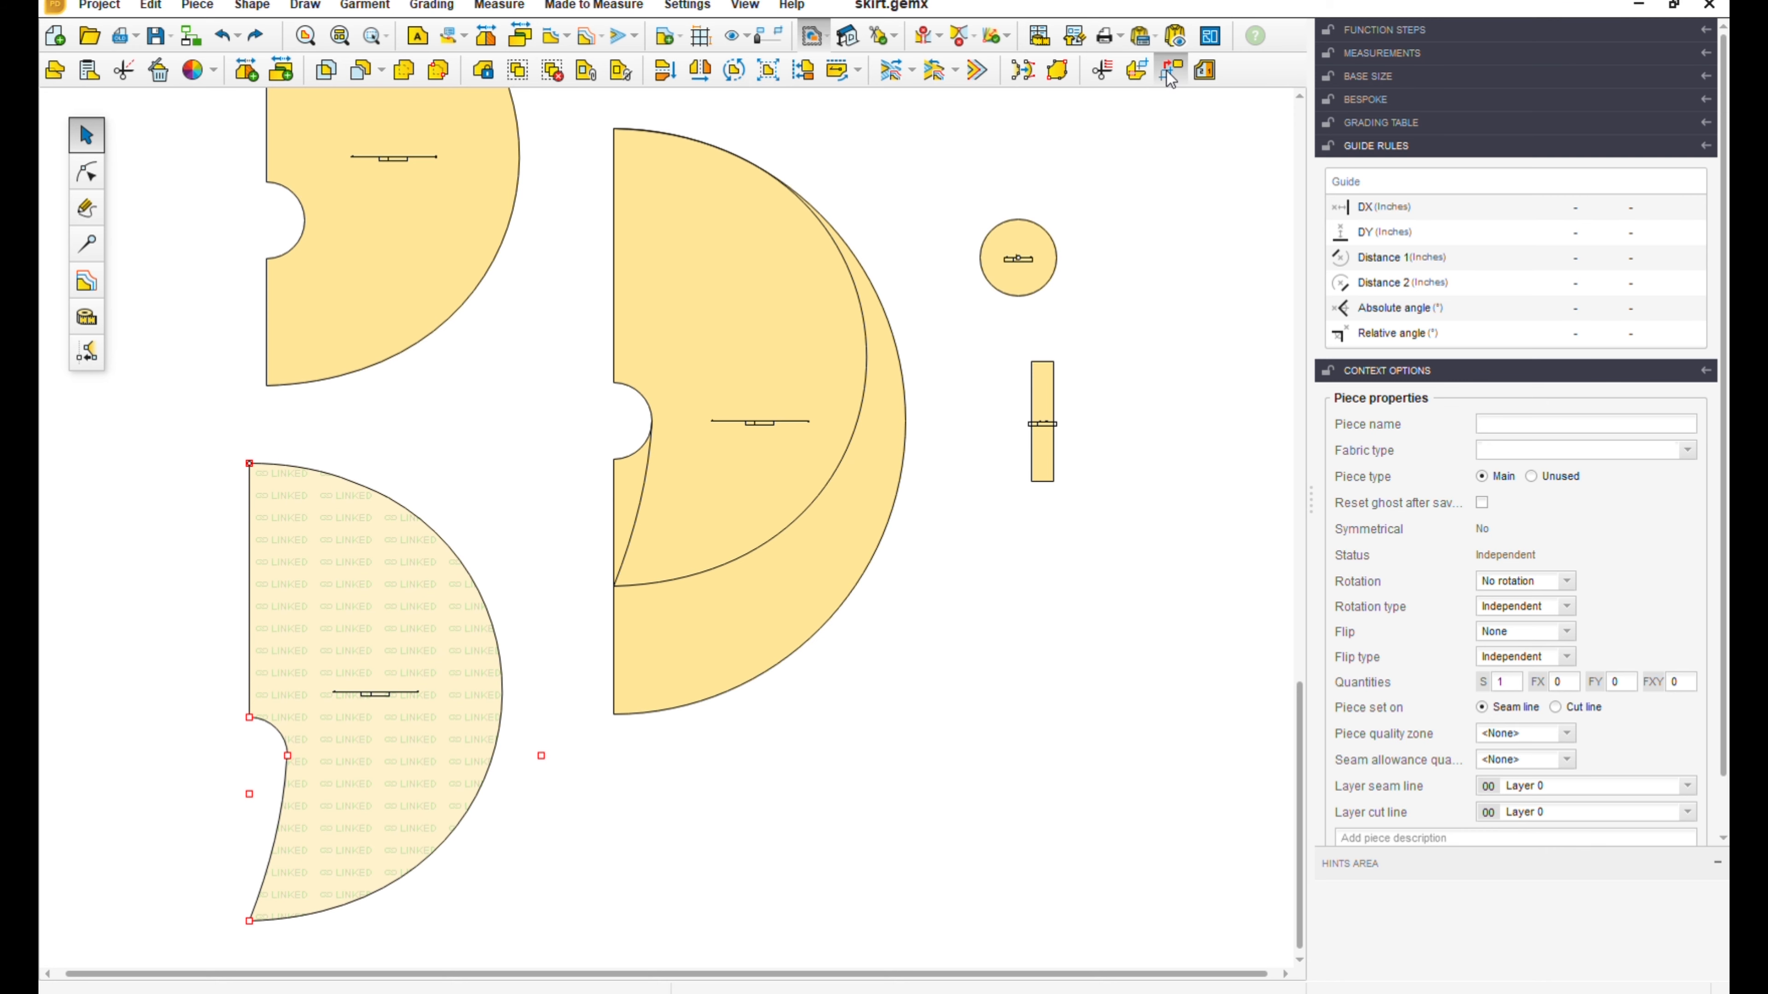
{"action": "left_click", "coordinate": [863, 809]}
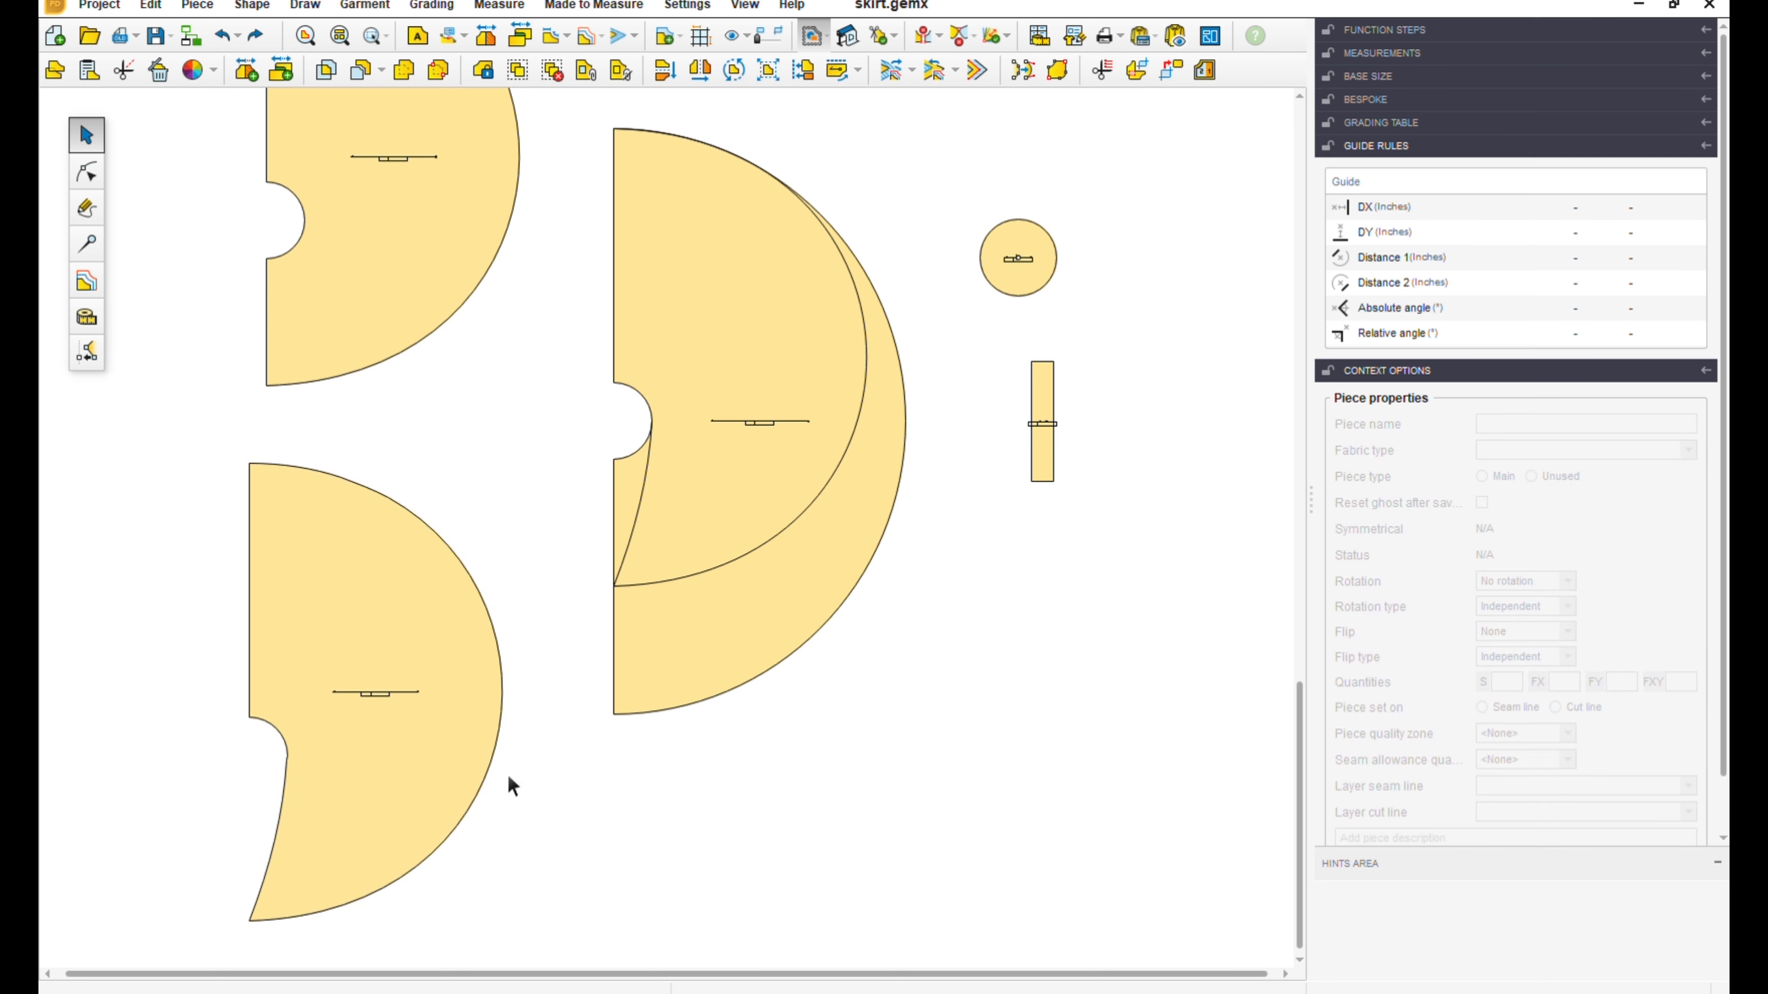
- Arrange the two extracted skirt pieces one above the other beside the original half-circle pattern
{"action": "left_click", "coordinate": [431, 666]}
{"action": "scroll", "coordinate": [407, 639], "scroll_direction": "down", "scroll_amount": 2}
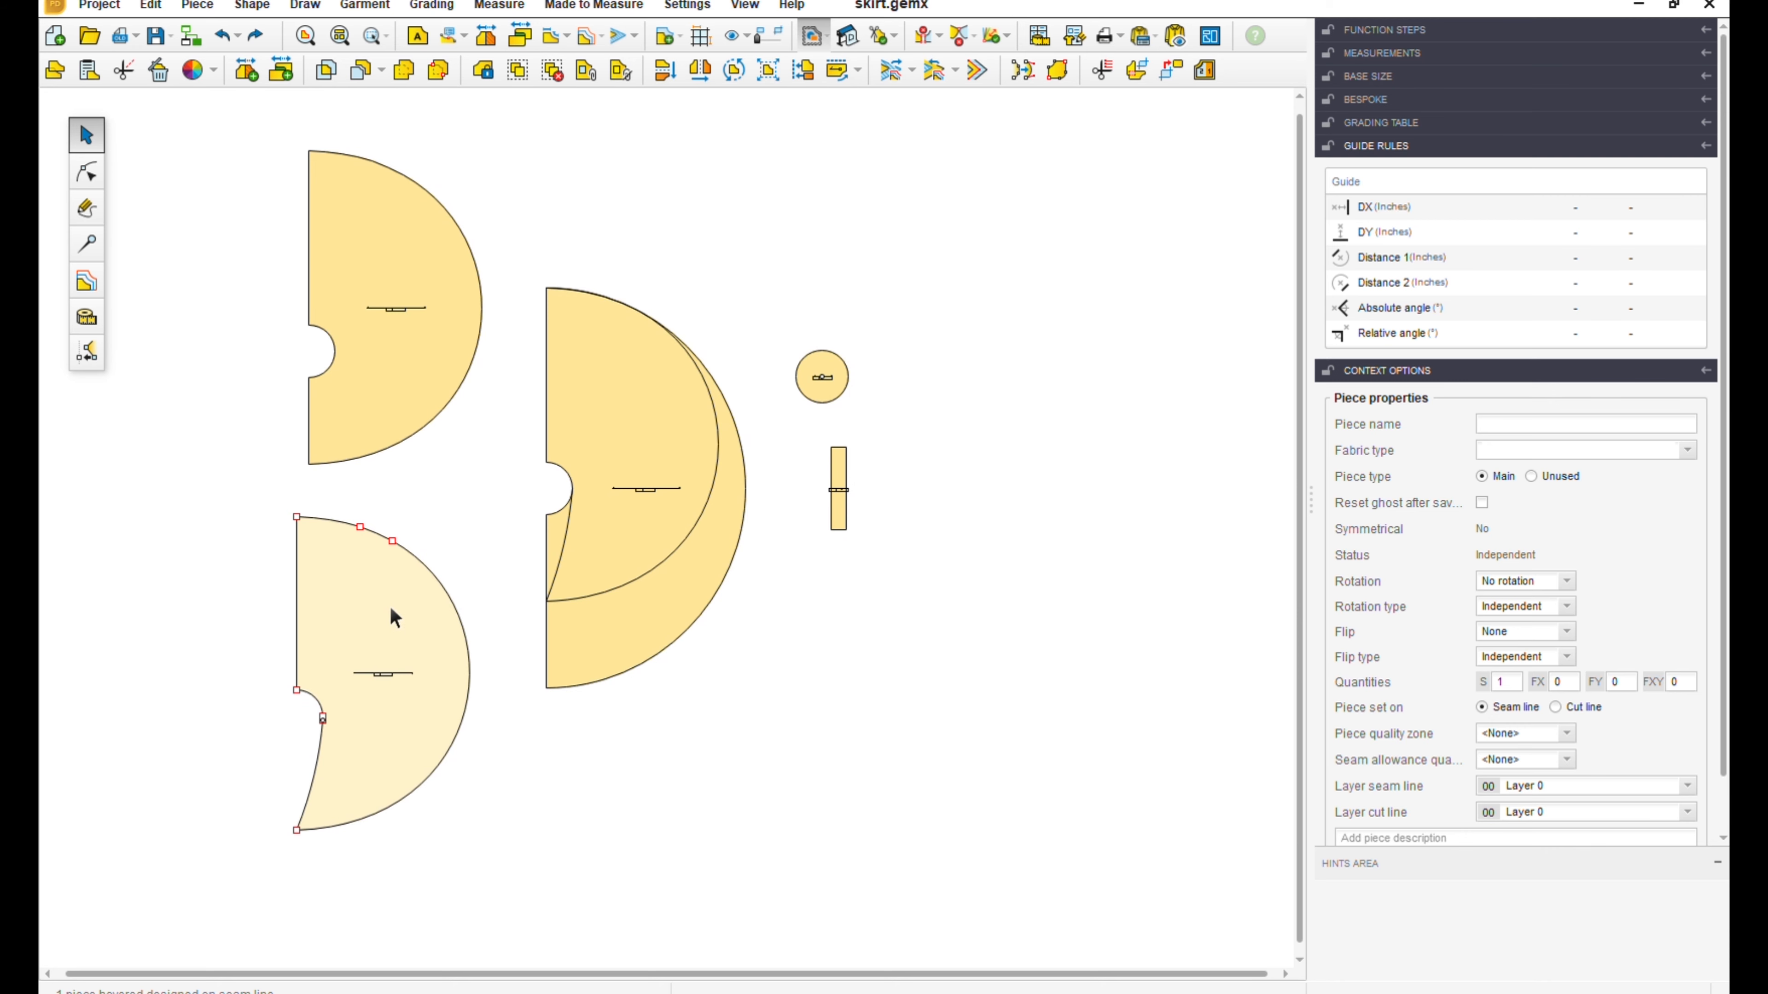
{"action": "left_click_drag", "start_coordinate": [387, 394], "coordinate": [379, 377]}
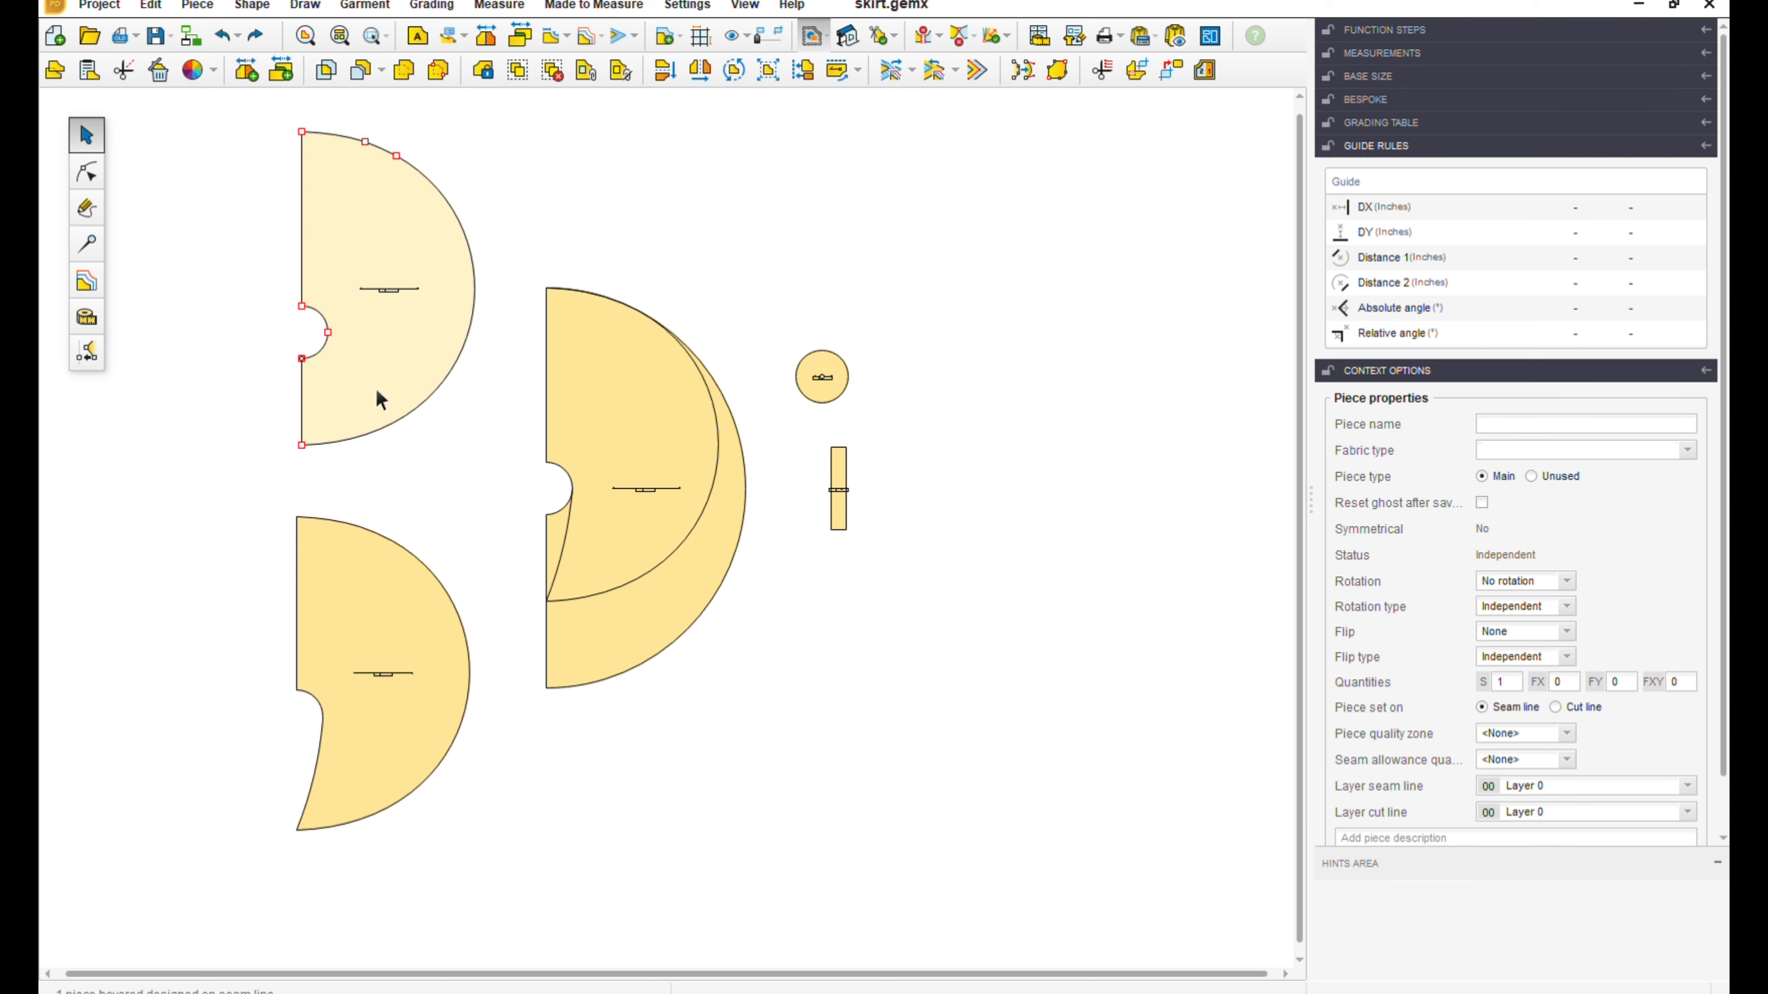
{"action": "left_click_drag", "start_coordinate": [382, 623], "coordinate": [390, 606]}
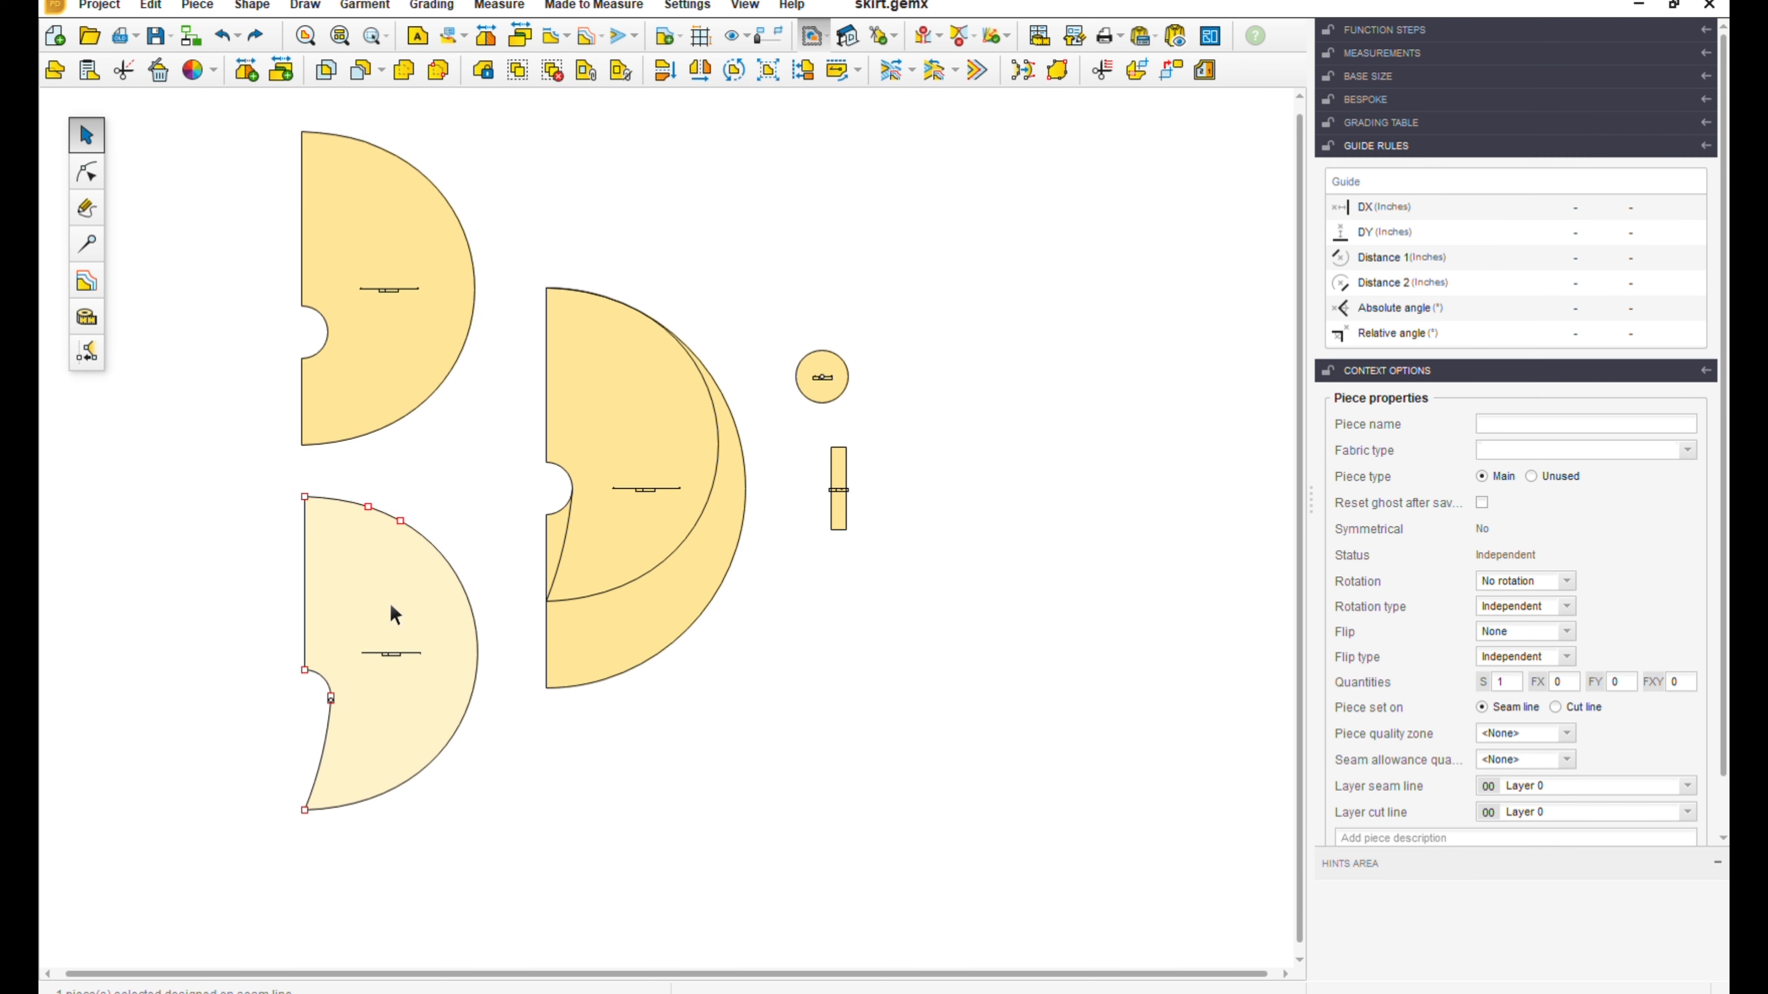